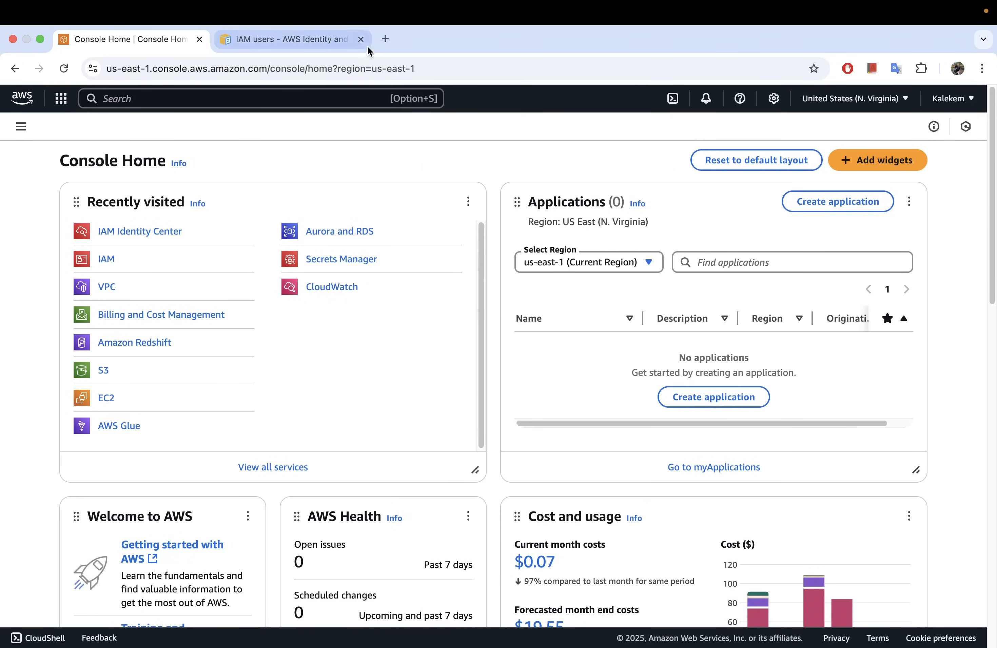
# Close the IAM users documentation page, search the console for "iam" and open the IAM service in a new tab.
pyautogui.click(360, 39)
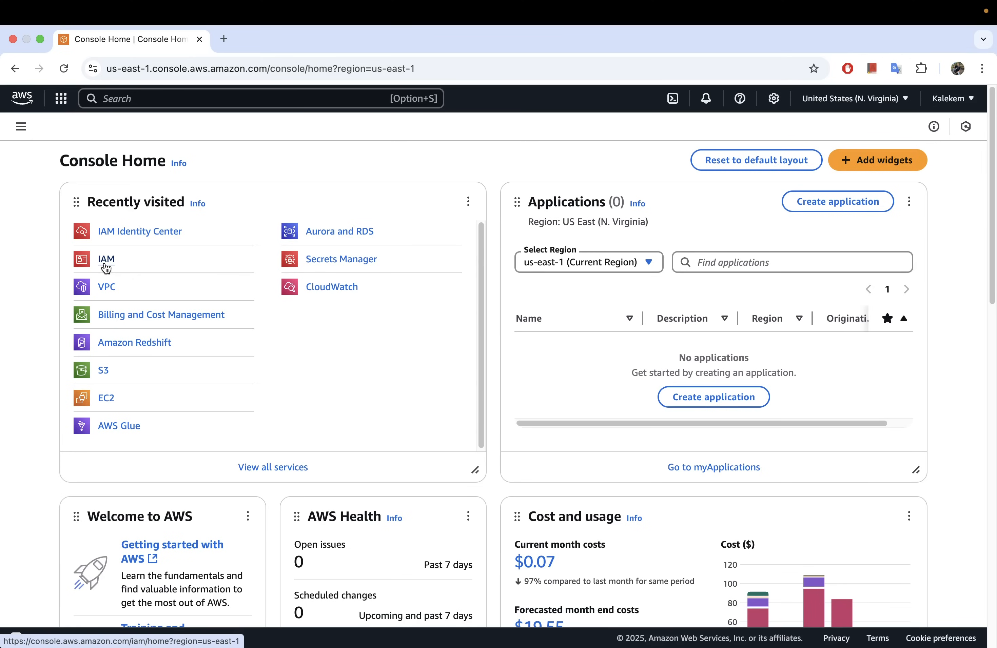
pyautogui.click(139, 97)
pyautogui.write('iam')
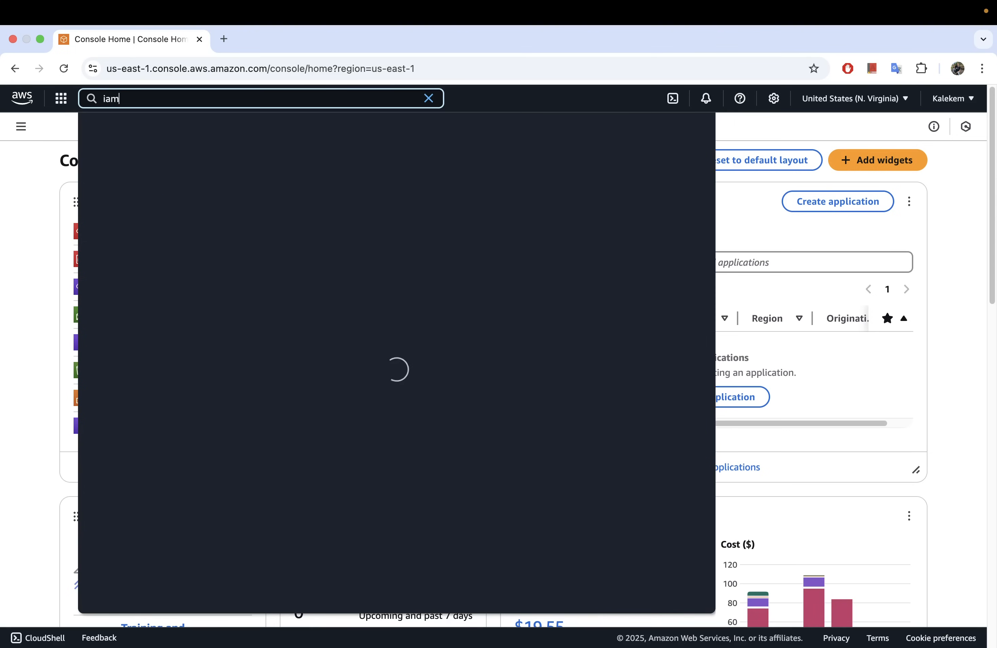
pyautogui.moveTo(294, 175)
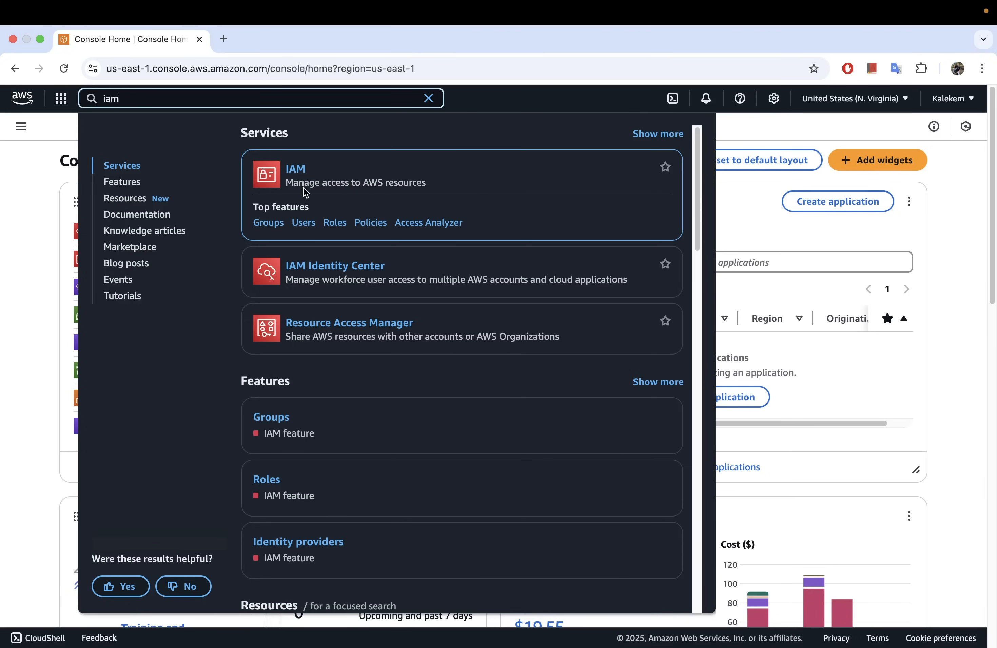
pyautogui.rightClick(296, 176)
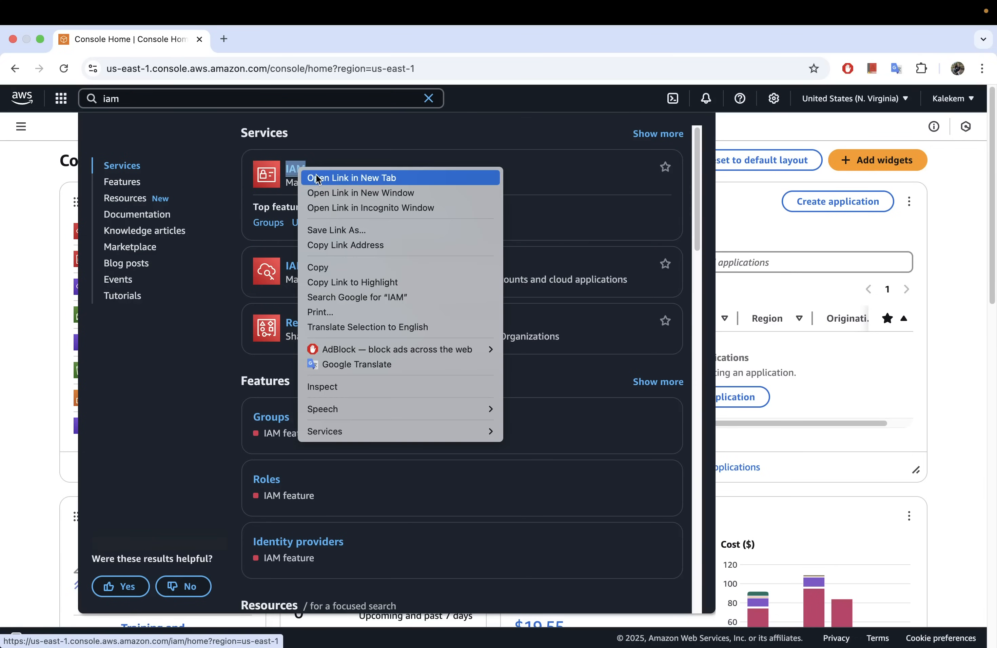
pyautogui.click(314, 180)
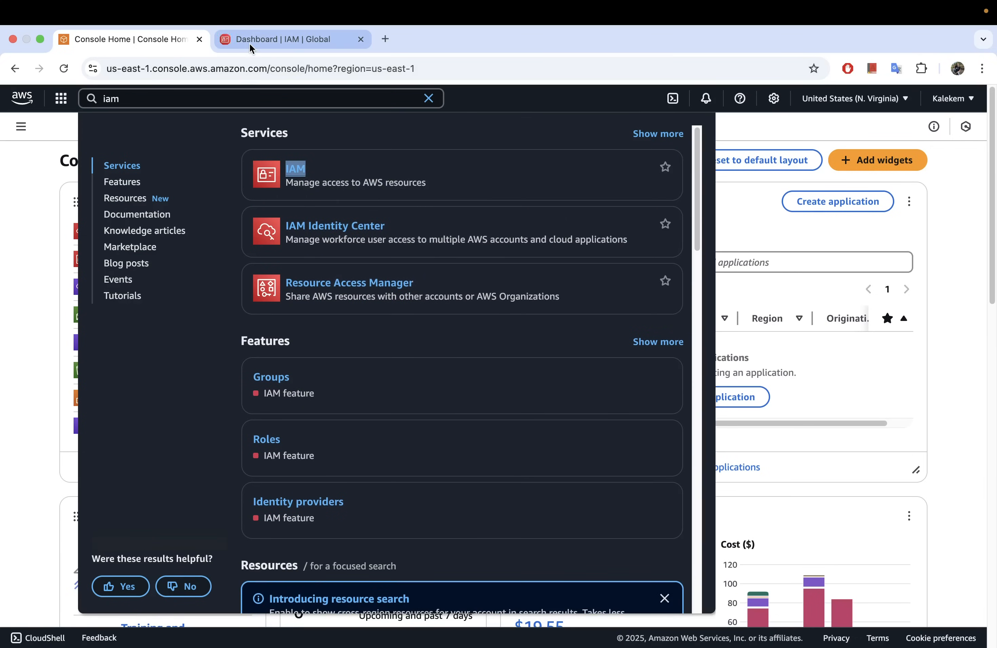
pyautogui.click(250, 42)
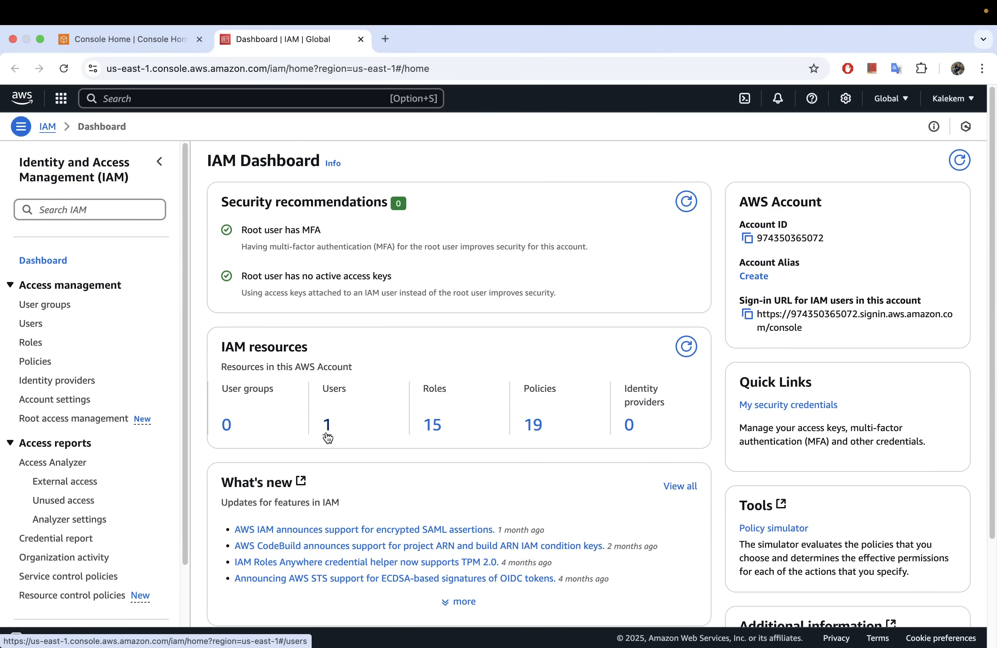
# Start creating a new IAM user with the user name sandbox_users.
pyautogui.click(32, 329)
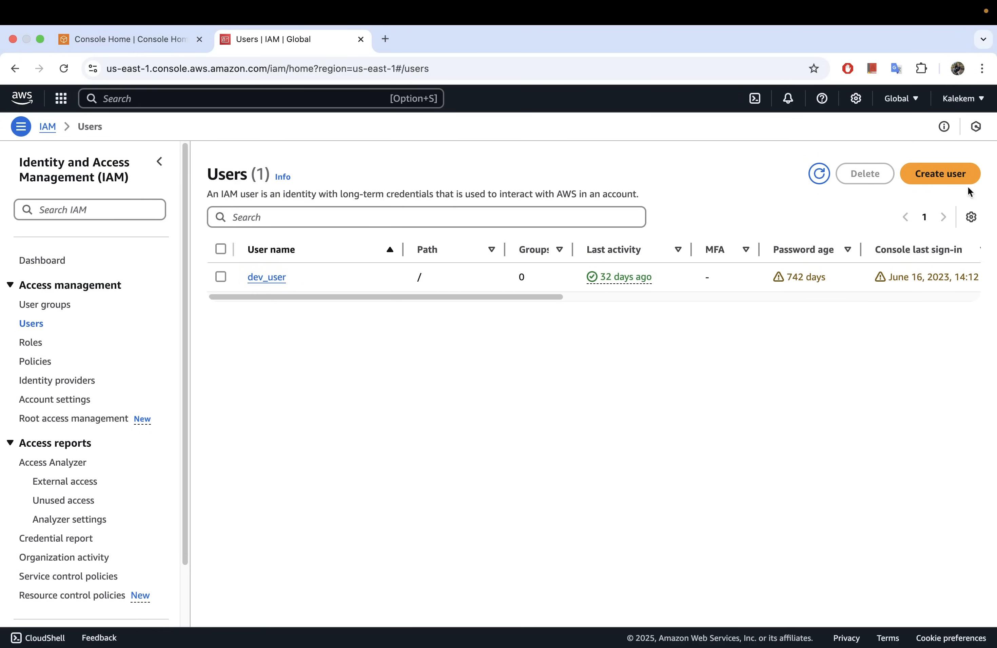
pyautogui.click(946, 177)
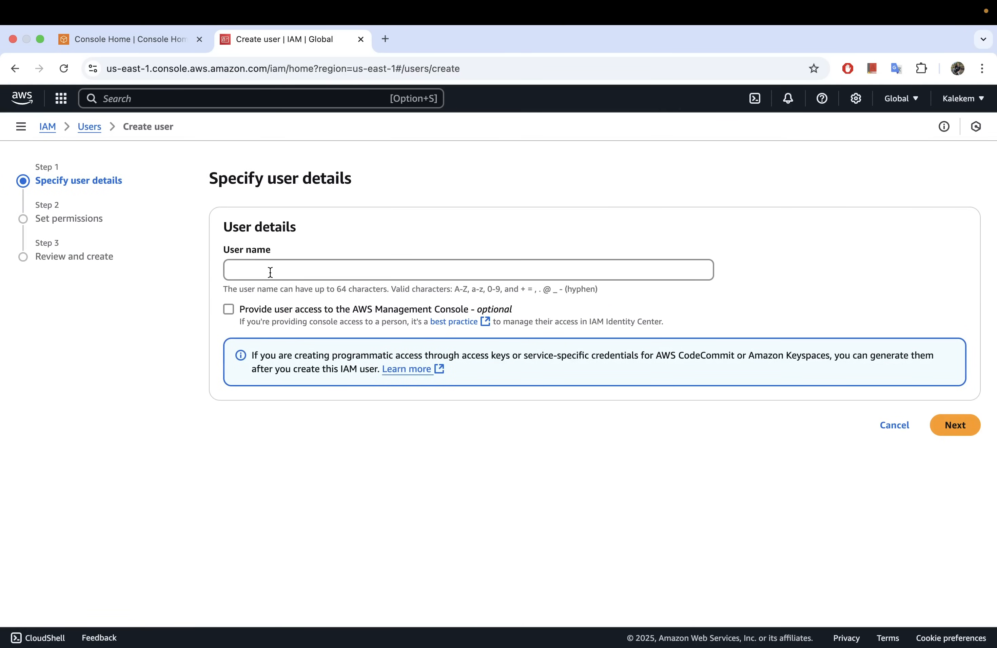
pyautogui.click(274, 270)
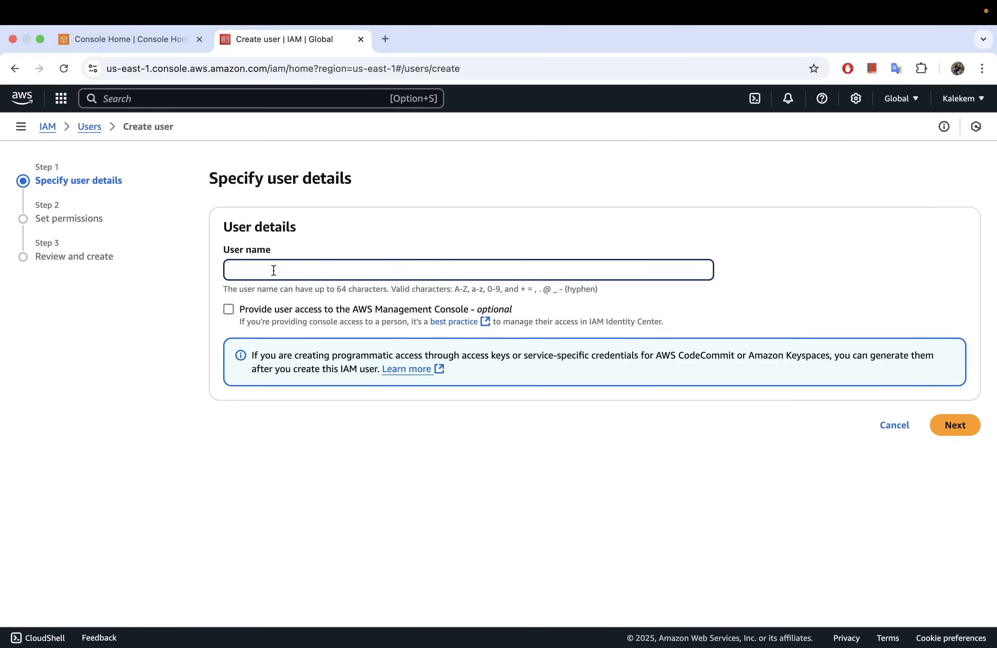
pyautogui.write('san')
pyautogui.write('n')
pyautogui.write('dbox')
pyautogui.write('_users')
pyautogui.moveTo(297, 271); pyautogui.dragTo(223, 269)
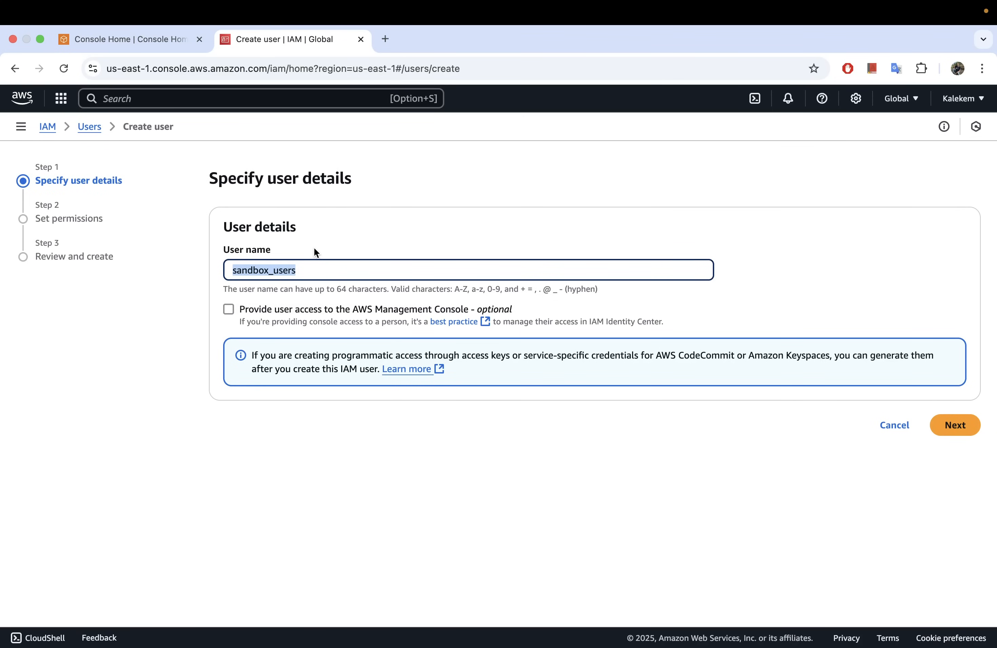
# Provide the user with AWS Management Console access and choose to create an IAM user.
pyautogui.click(227, 311)
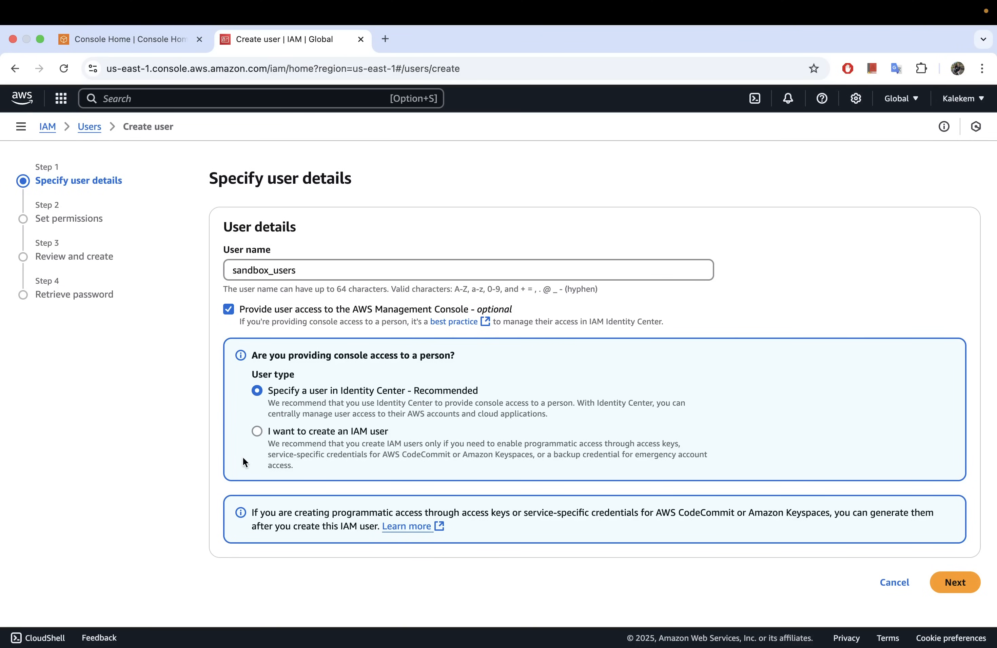
pyautogui.click(256, 433)
pyautogui.scroll(-5, 372, 427)
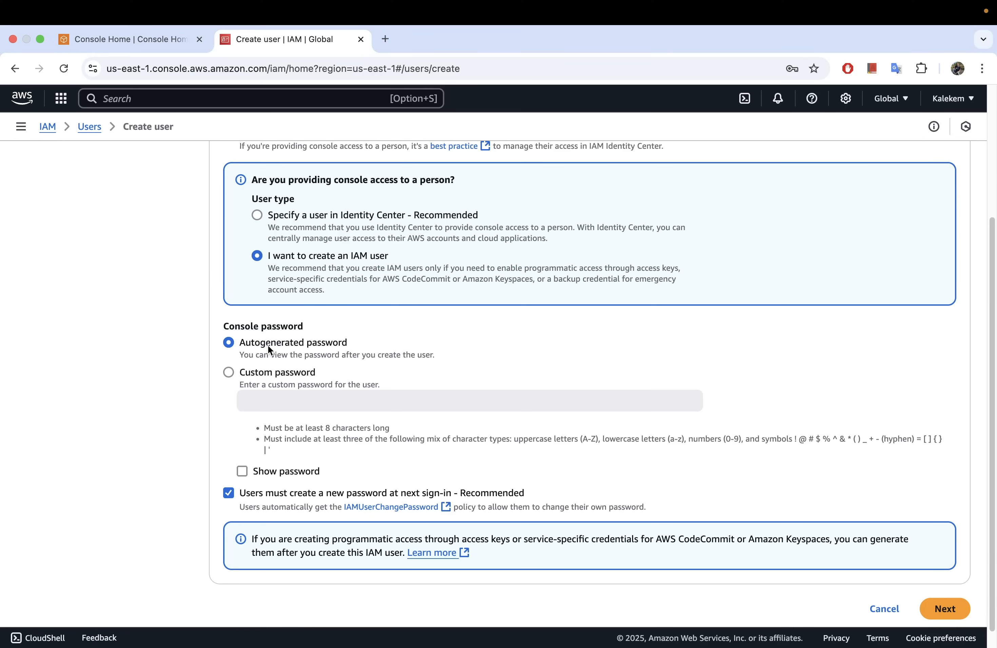
# Choose a custom console password for the user and enter the password.
pyautogui.click(229, 373)
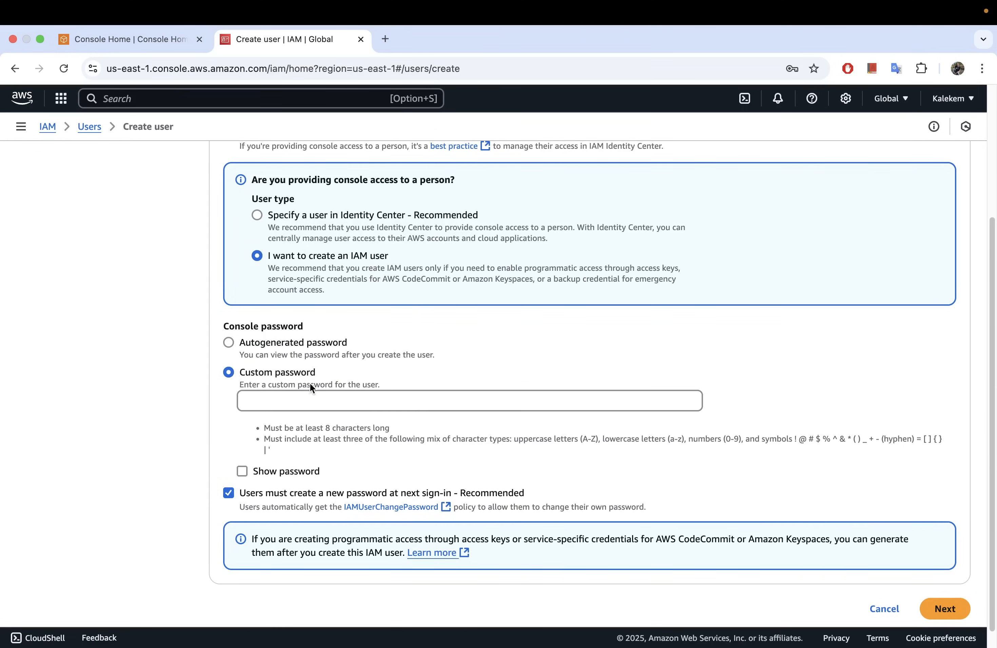
pyautogui.click(228, 342)
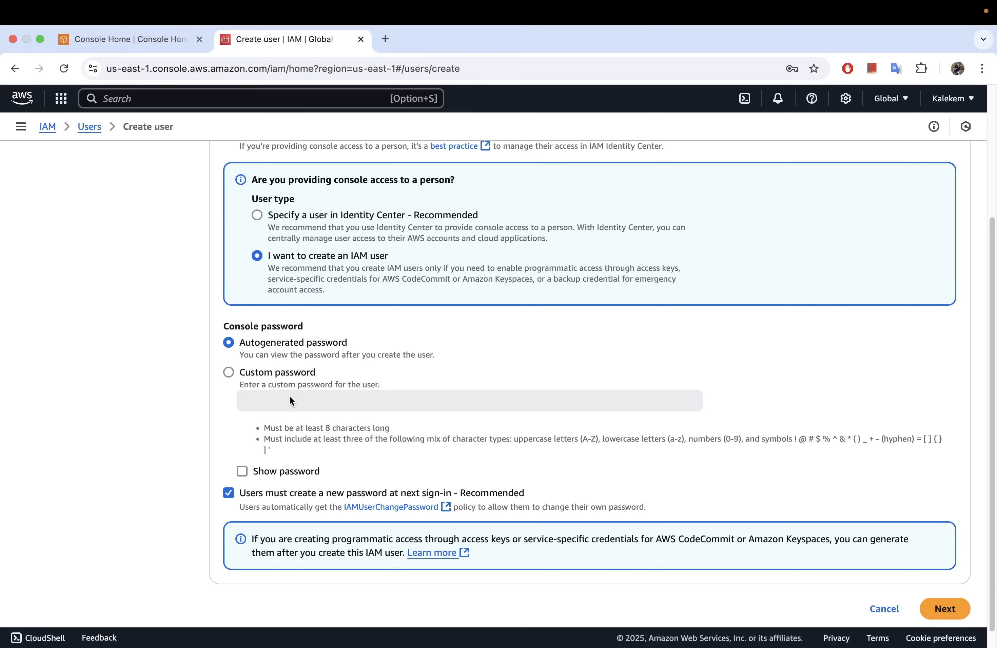
pyautogui.click(230, 373)
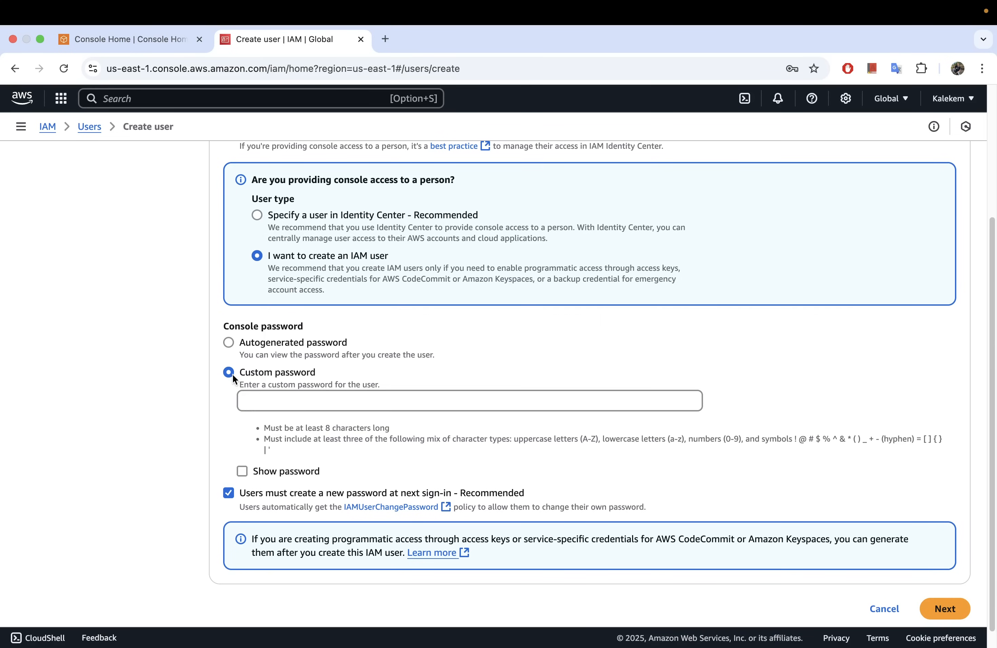
pyautogui.click(287, 399)
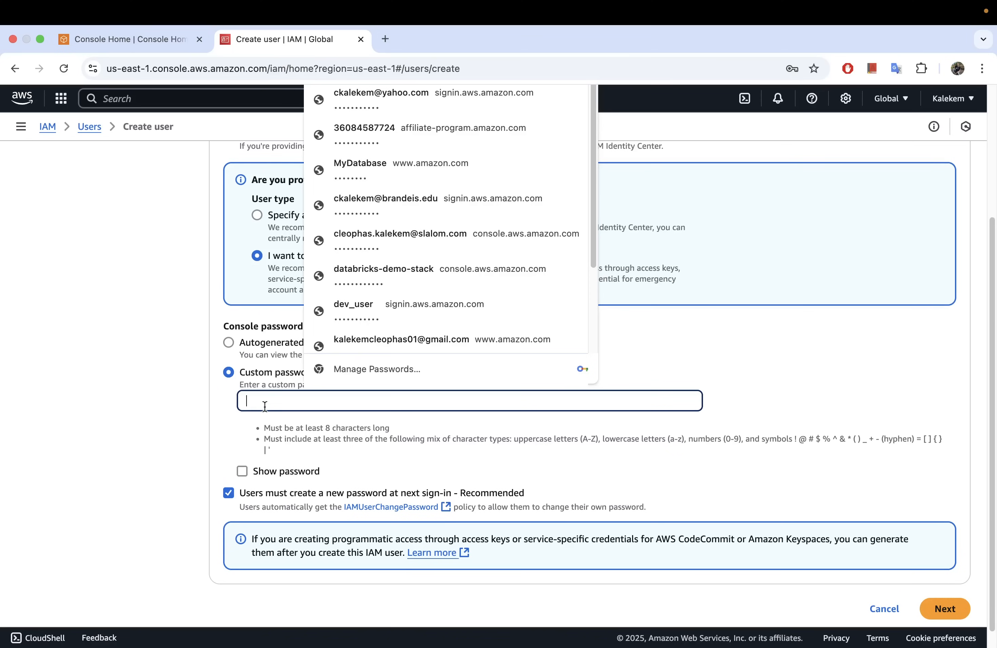
pyautogui.write('•••••••')
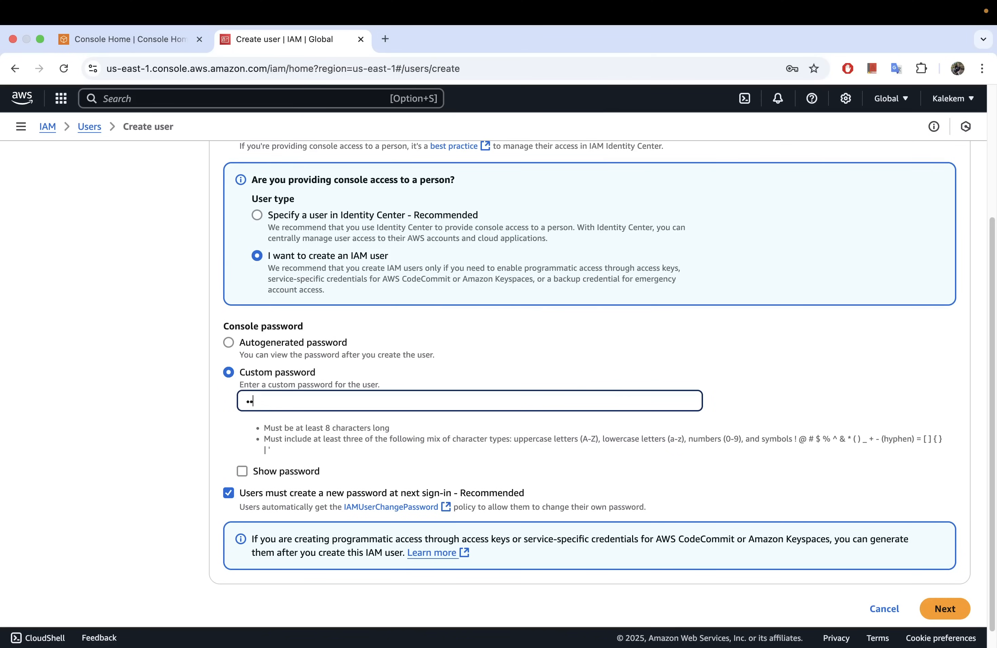
pyautogui.write('•••••')
# Turn off the required password change at next sign-in and continue to setting permissions.
pyautogui.scroll(-1, 371, 458)
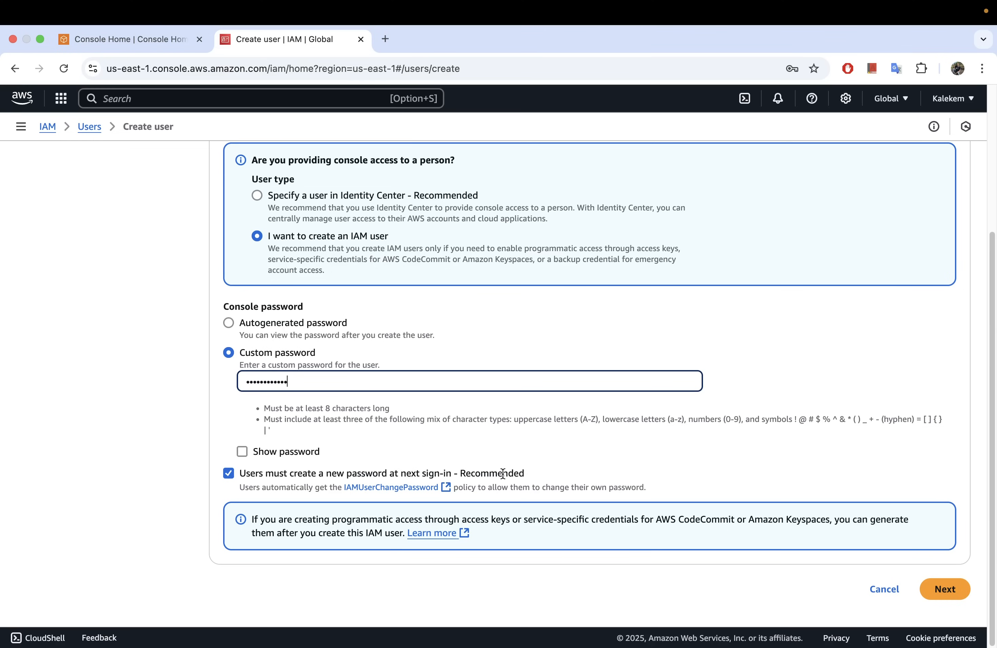
pyautogui.click(228, 474)
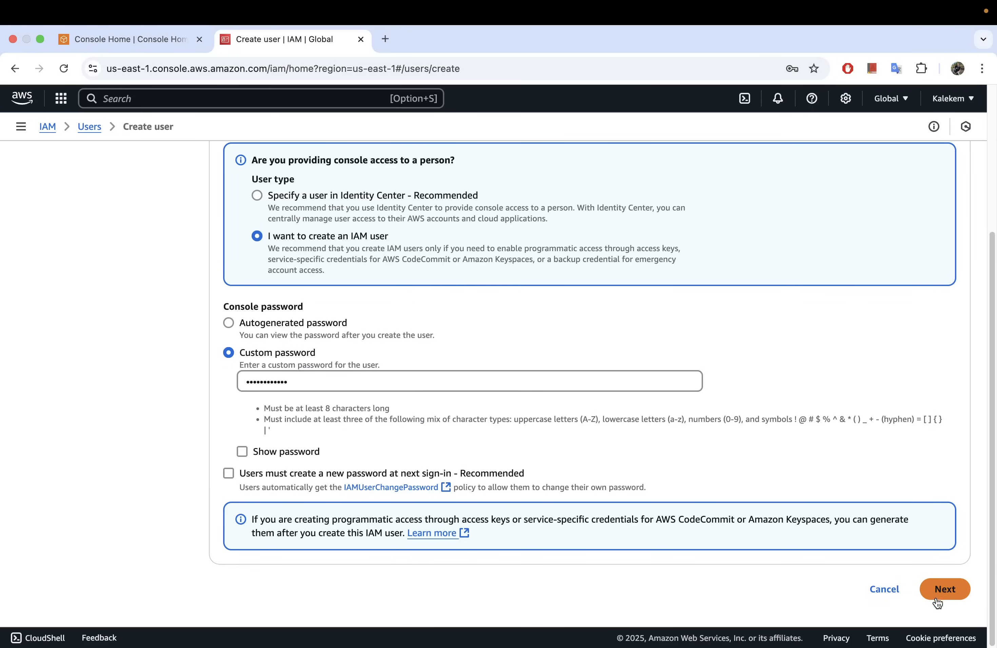
pyautogui.click(945, 589)
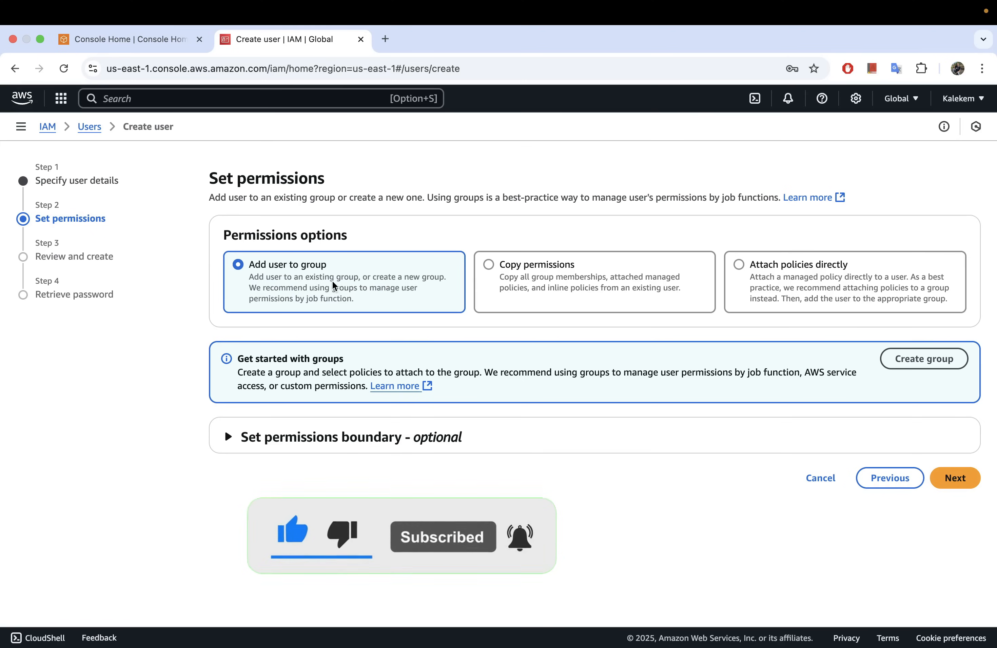
# Choose to attach policies directly to the user and widen the Policy name column.
pyautogui.click(526, 278)
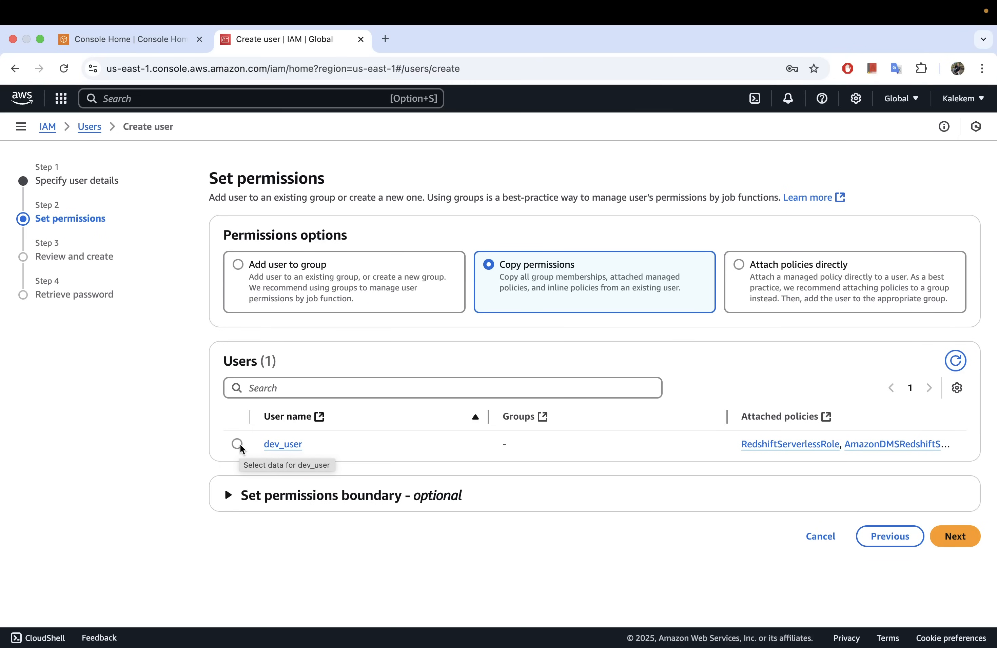
pyautogui.click(800, 280)
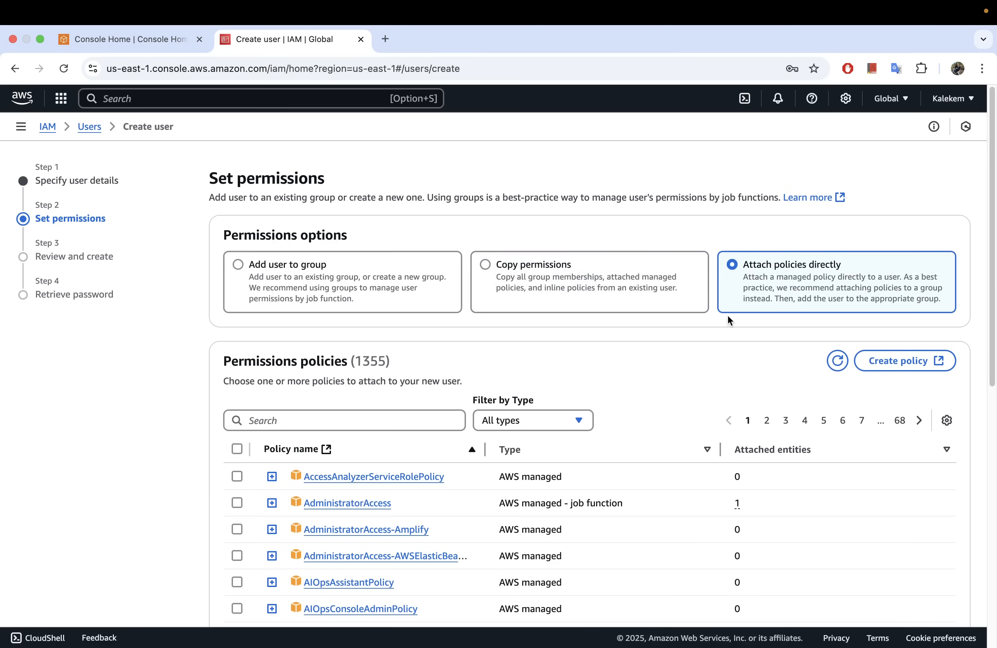
pyautogui.moveTo(485, 448); pyautogui.dragTo(537, 447)
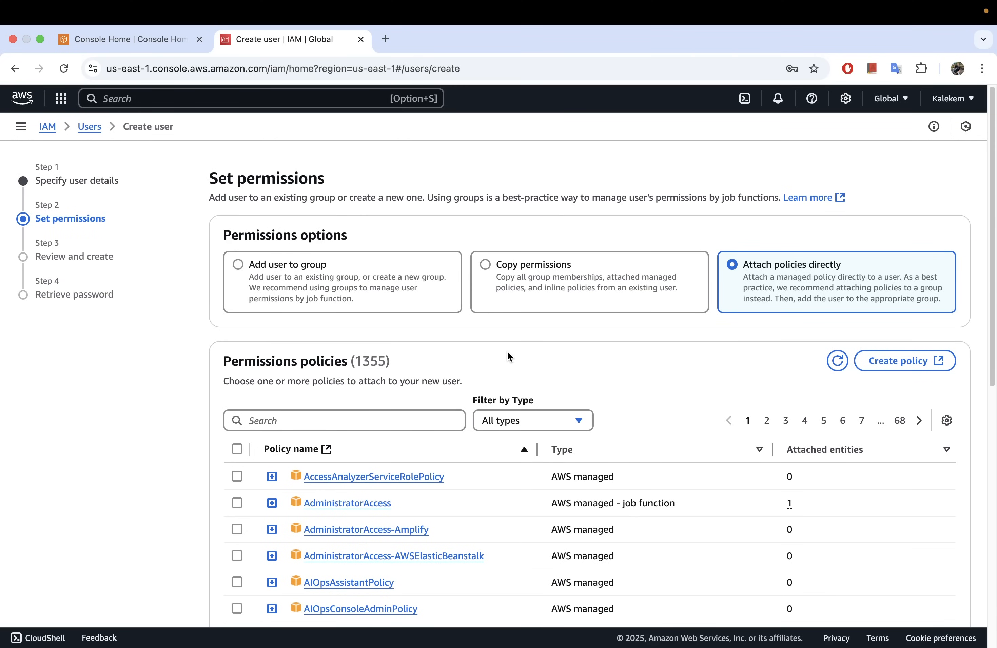
# Look through the list of permissions policies available to attach to the new user.
pyautogui.scroll(-4, 509, 348)
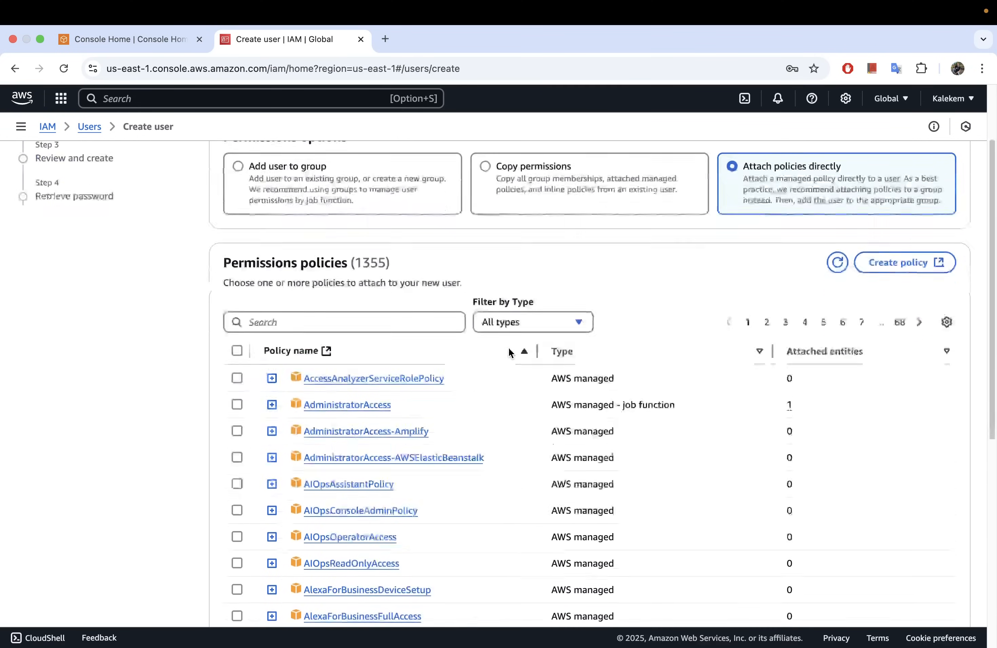
pyautogui.scroll(4, 724, 234)
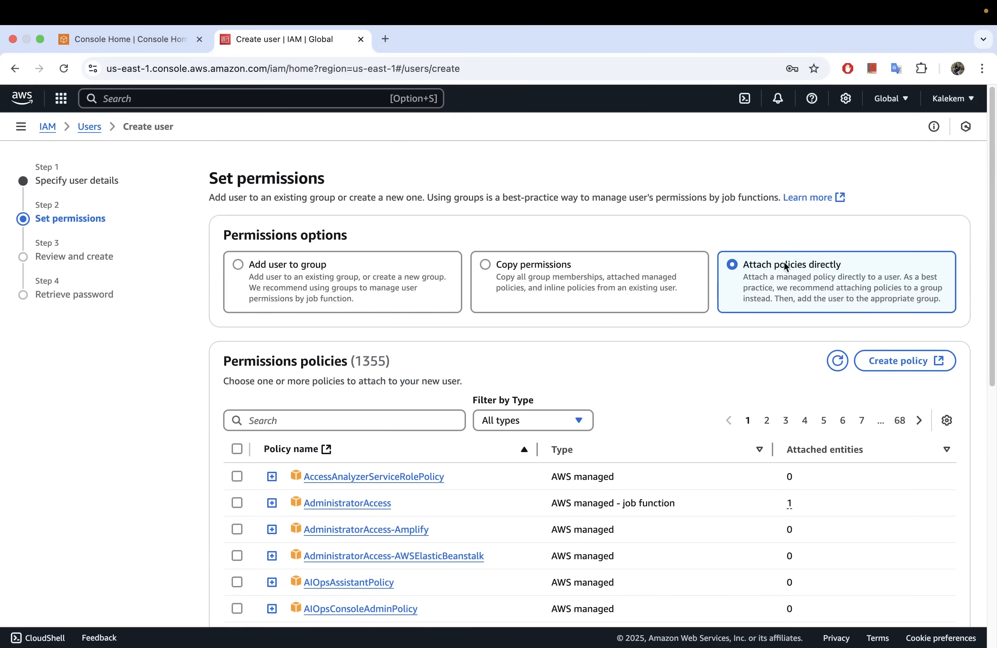
pyautogui.scroll(-4, 573, 351)
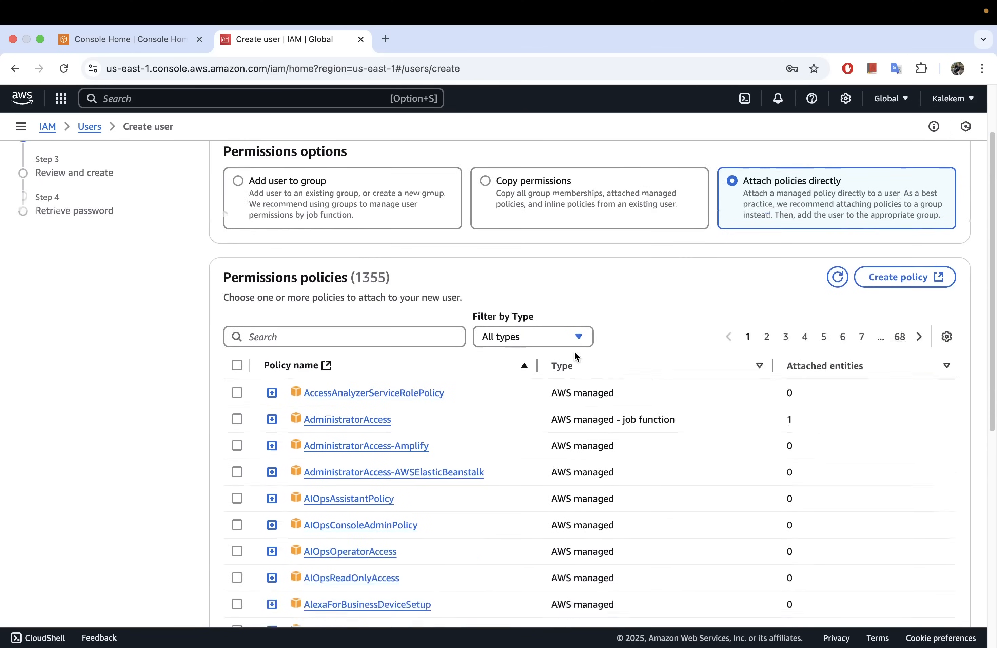
pyautogui.scroll(-8, 574, 351)
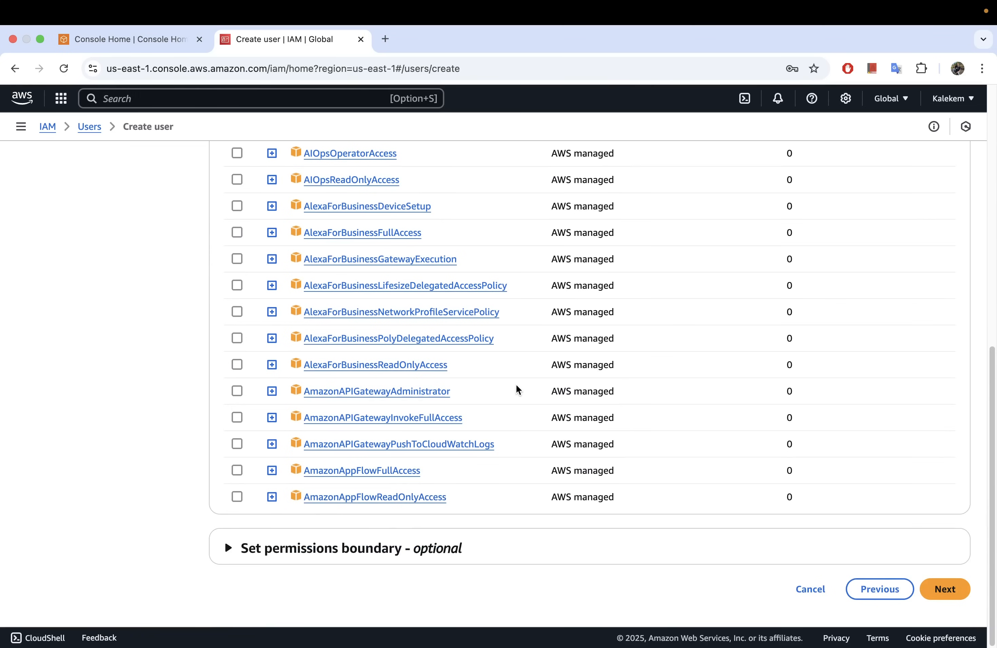
pyautogui.scroll(5, 515, 384)
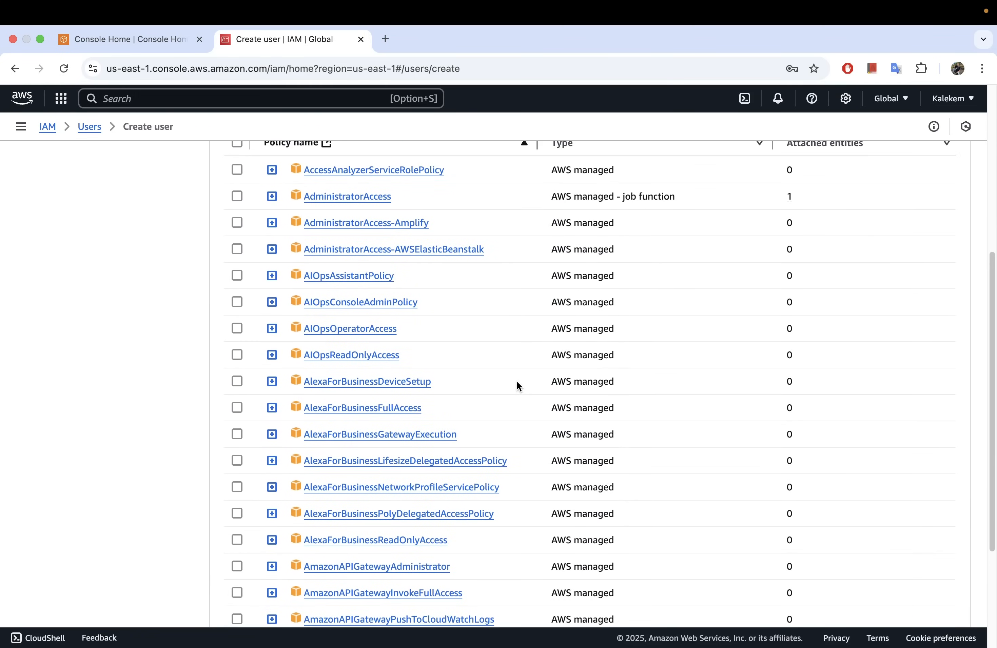
pyautogui.scroll(2, 516, 382)
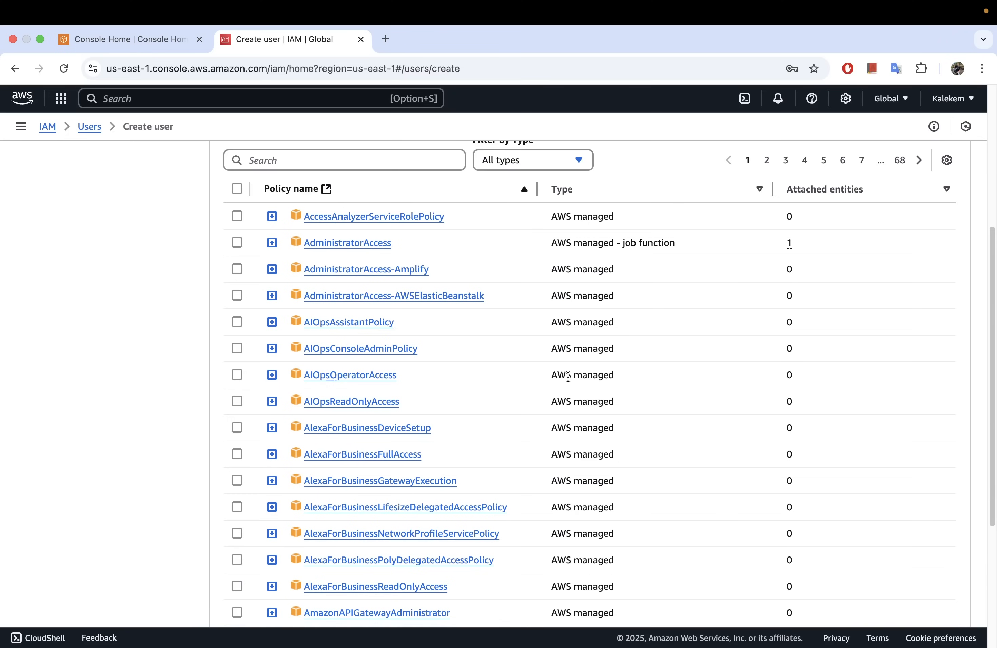
pyautogui.scroll(3, 541, 302)
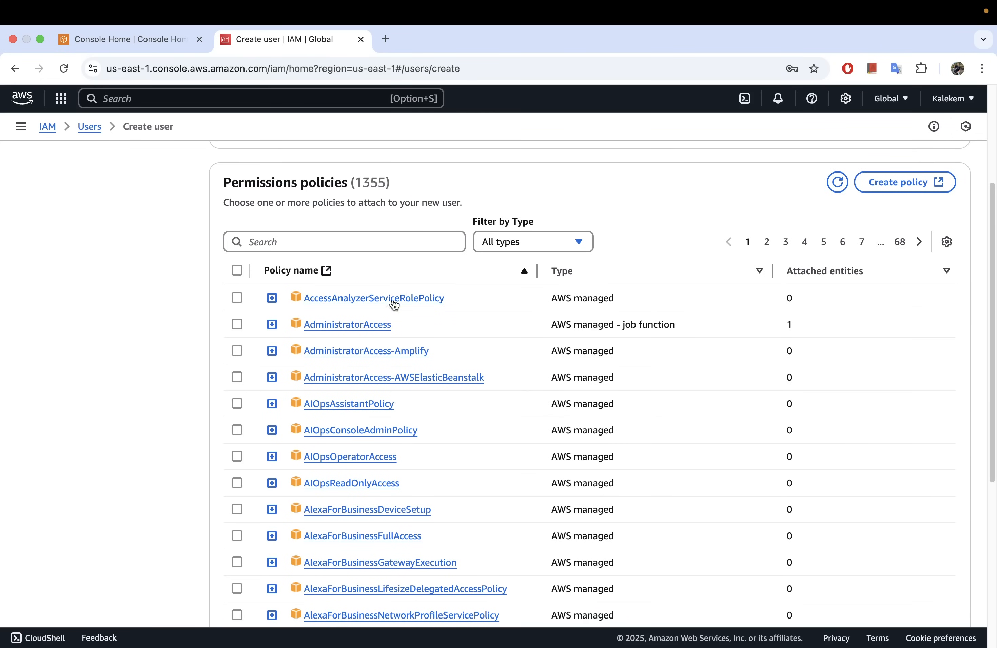
pyautogui.scroll(5, 447, 249)
pyautogui.scroll(-8, 447, 249)
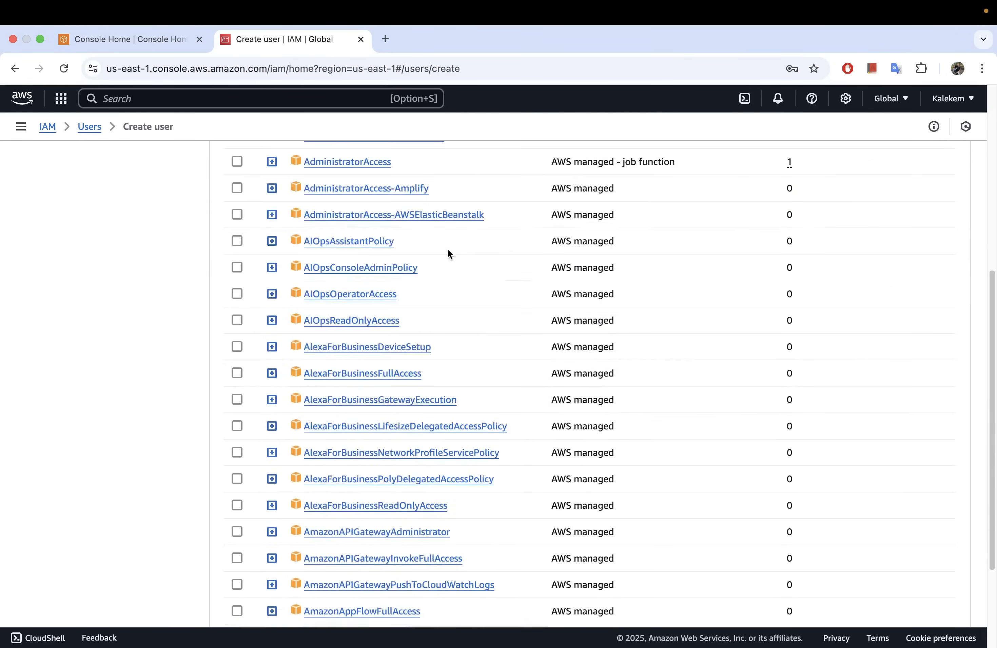
pyautogui.scroll(-4, 448, 249)
pyautogui.scroll(10, 447, 251)
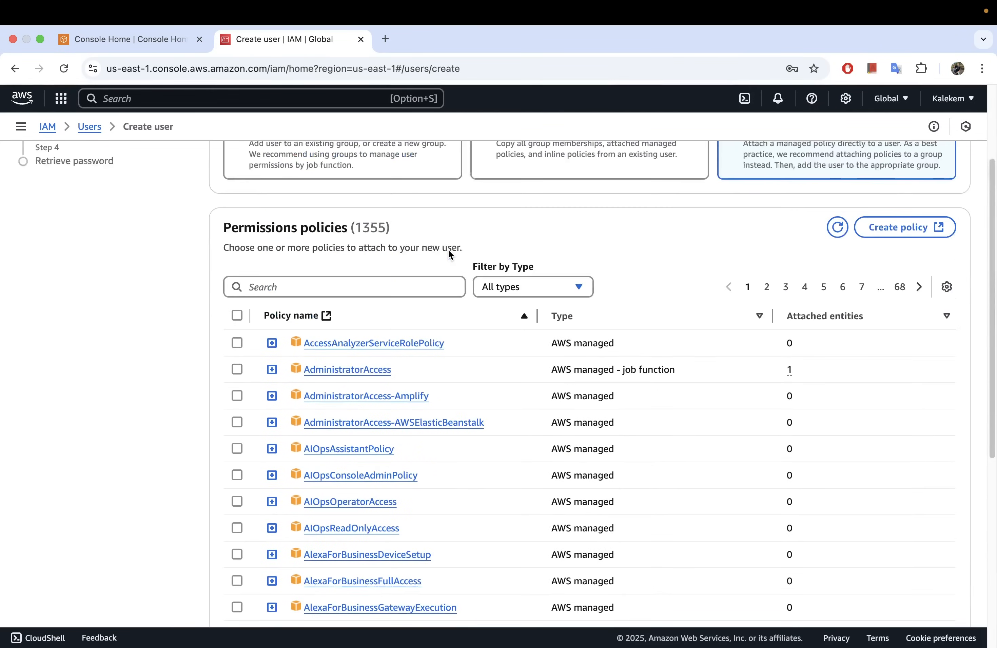
# Search the permissions policies for s3 and select the AmazonS3FullAccess policy for the new user.
pyautogui.click(373, 287)
pyautogui.write('s3')
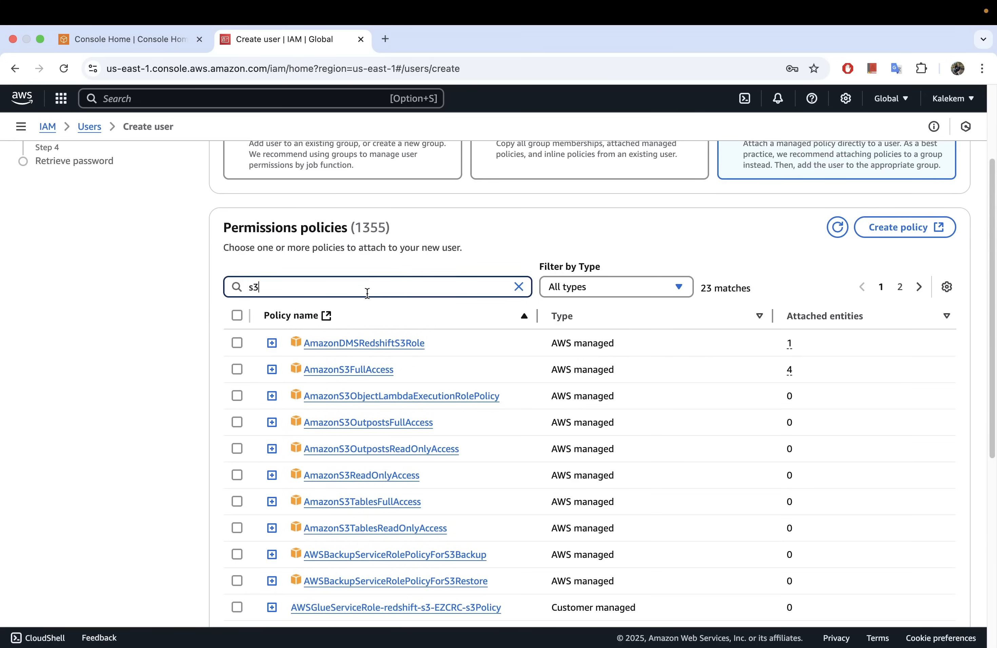
pyautogui.scroll(-1, 368, 273)
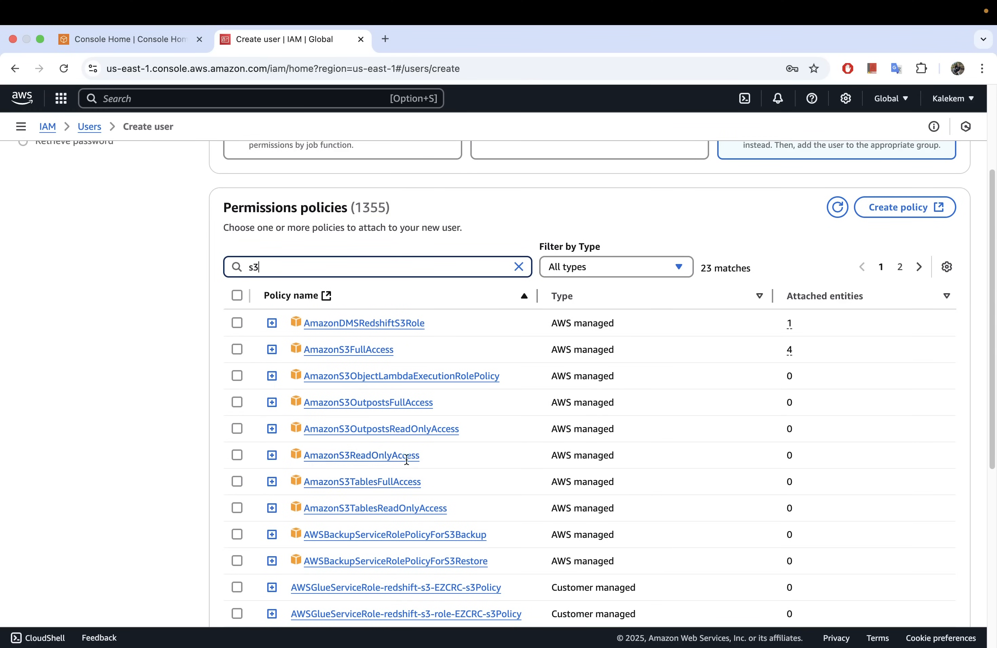
pyautogui.scroll(-5, 406, 461)
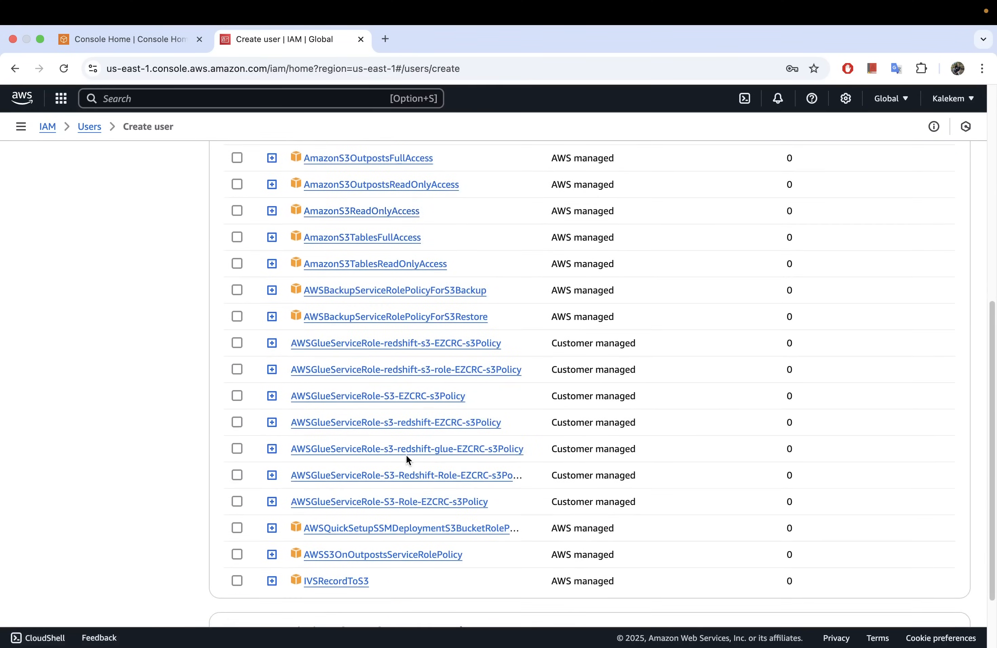
pyautogui.scroll(5, 410, 460)
pyautogui.scroll(-1, 407, 459)
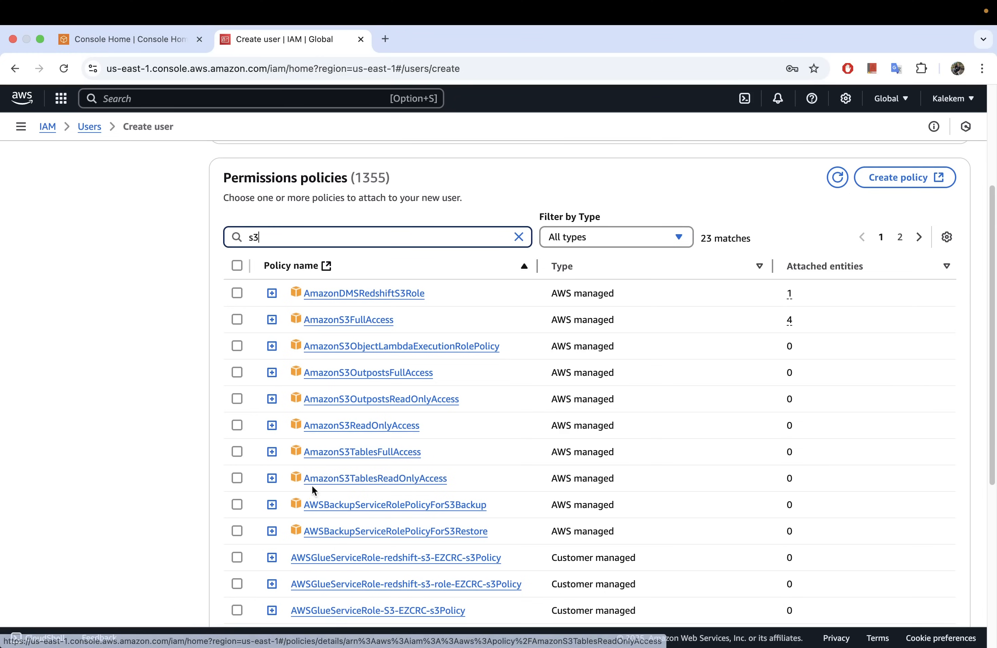
pyautogui.scroll(-1, 333, 505)
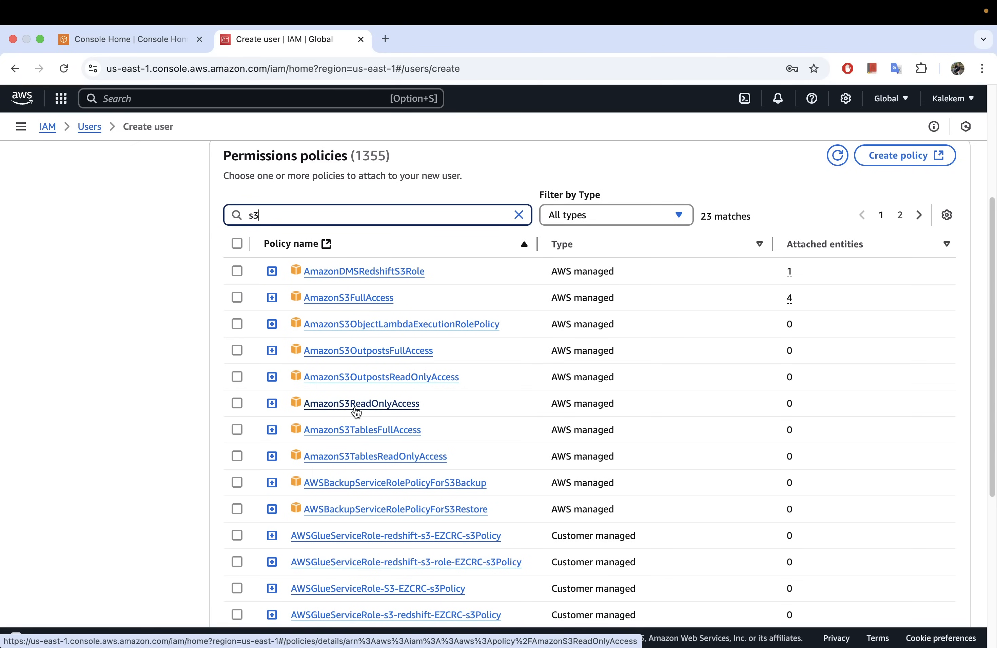
pyautogui.click(235, 296)
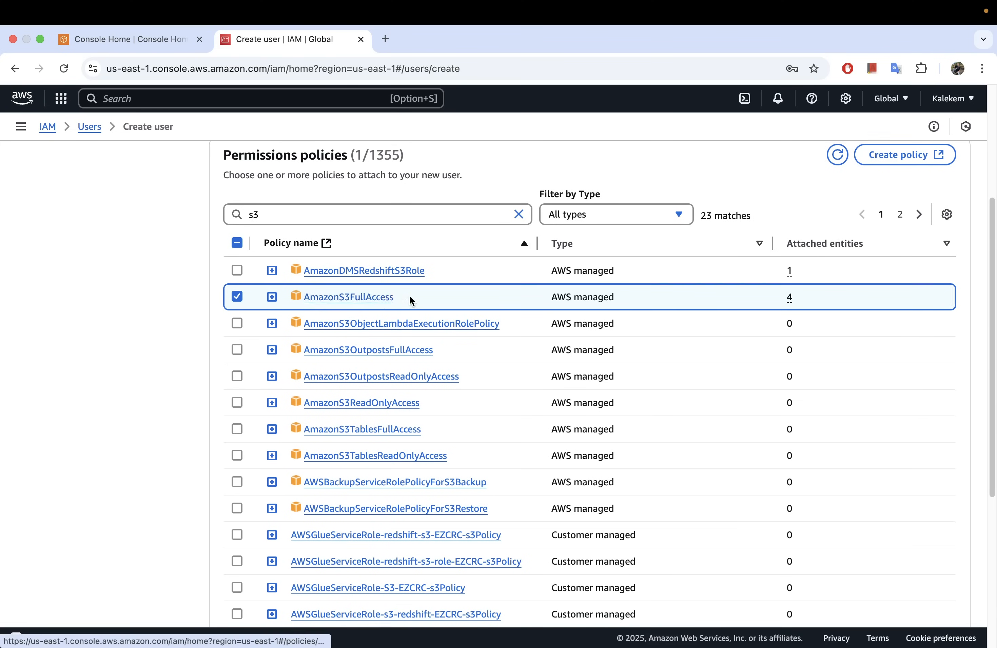
# Continue to the review, create the user without tags and dismiss the success notice.
pyautogui.scroll(-5, 410, 298)
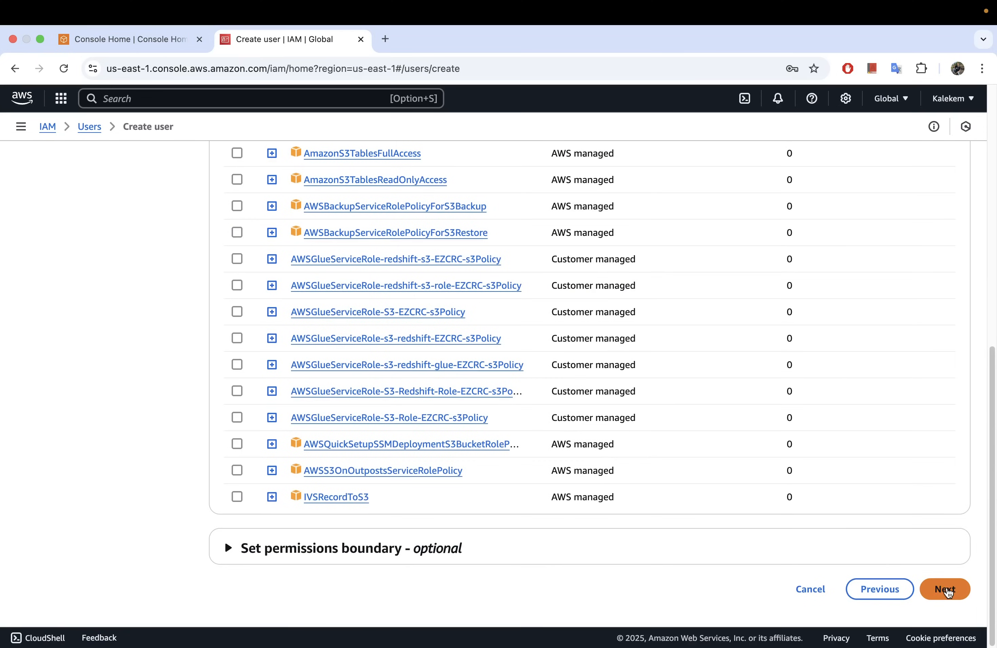
pyautogui.click(945, 589)
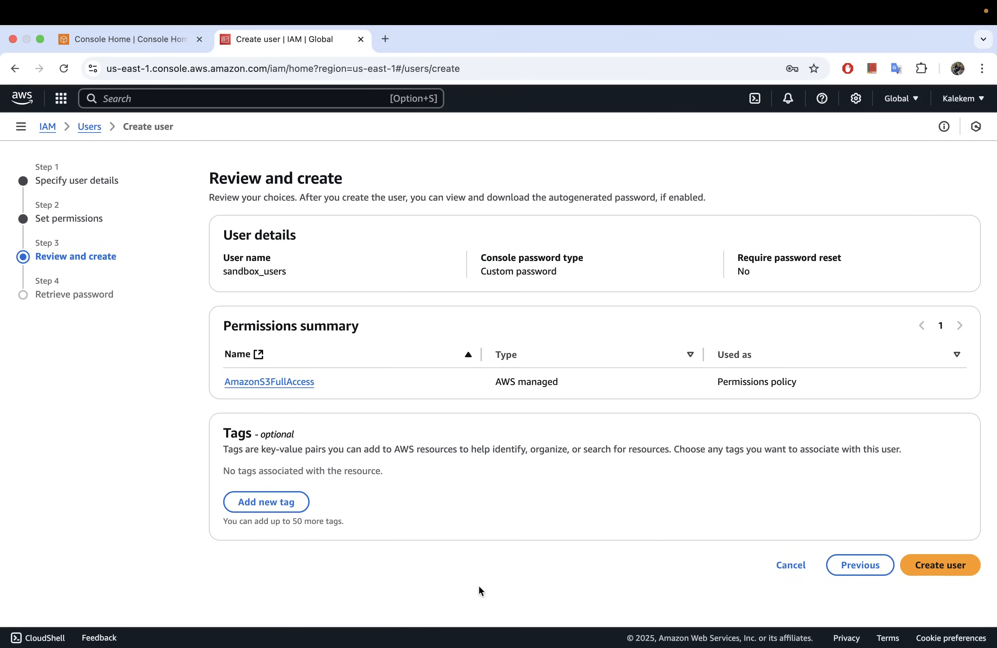
pyautogui.click(945, 573)
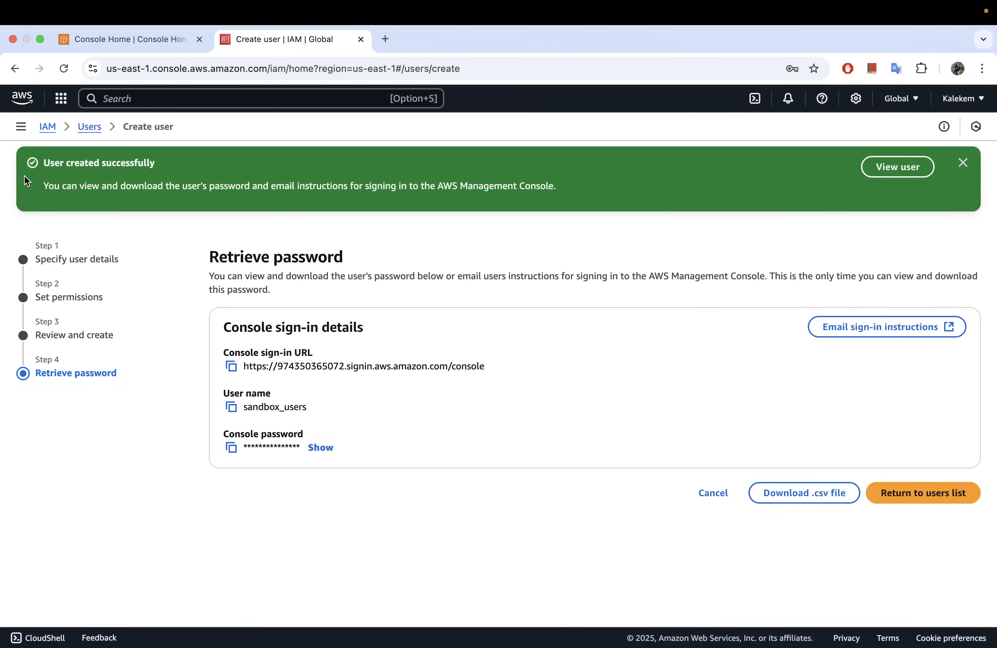
pyautogui.click(962, 164)
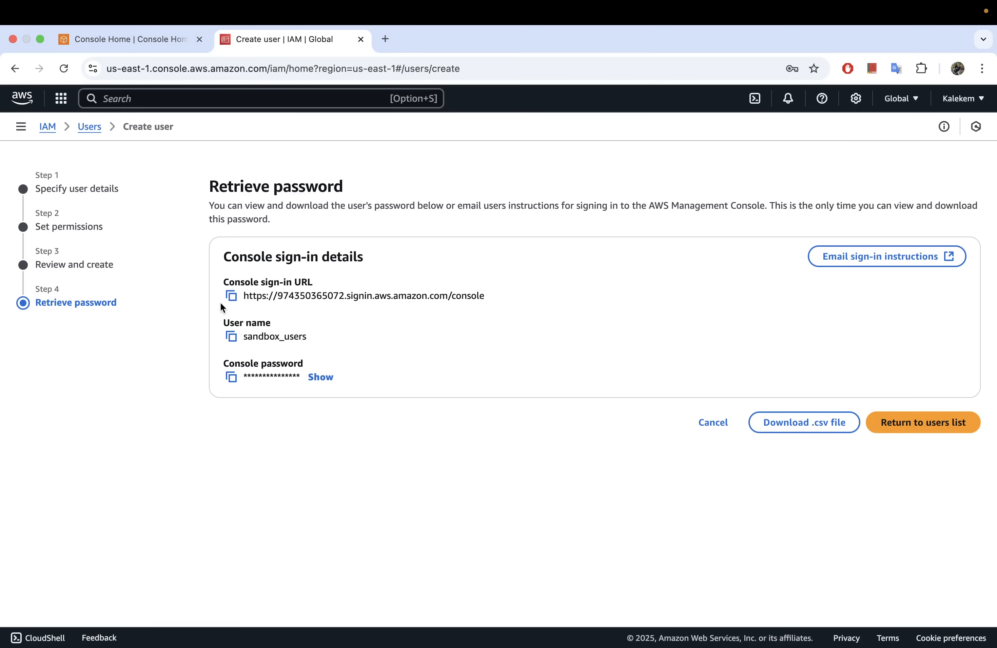
# Copy the console sign-in URL, open it in a new incognito window and dismiss the sign-in experience notice.
pyautogui.click(231, 297)
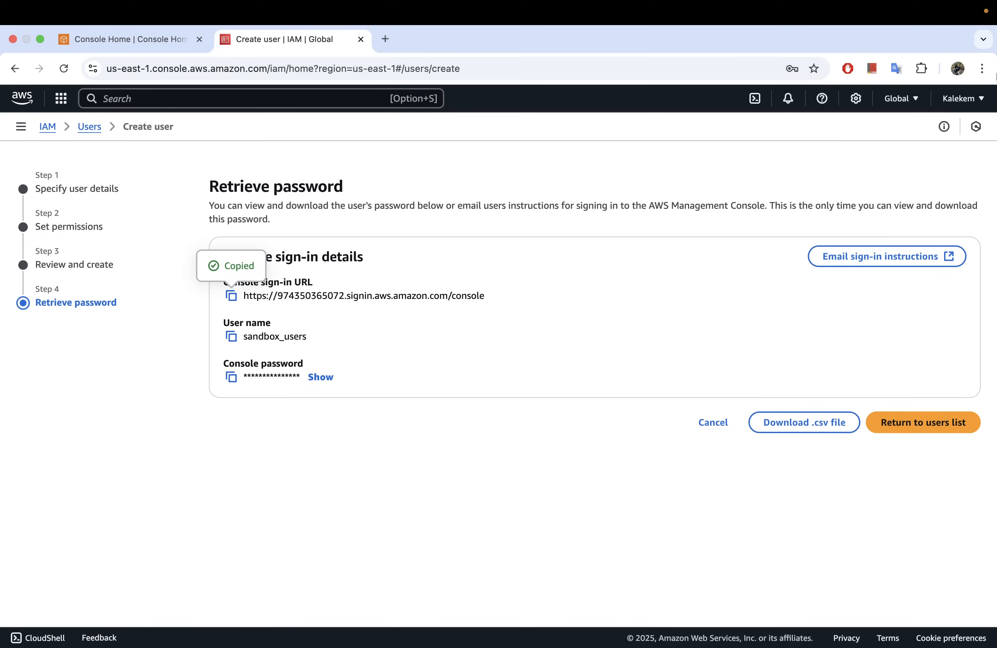
pyautogui.click(981, 69)
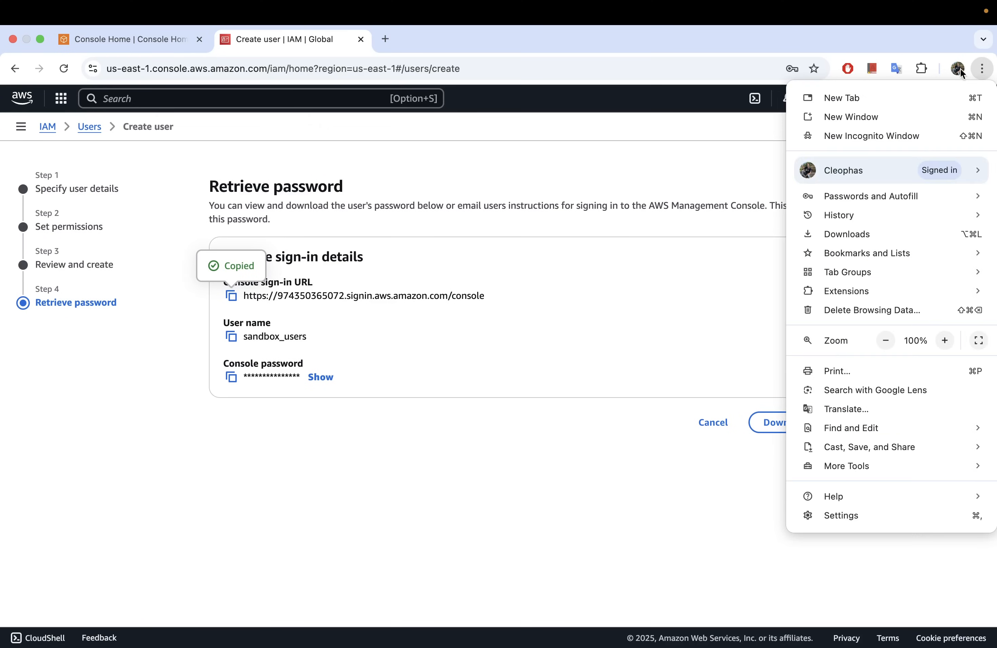
pyautogui.click(874, 136)
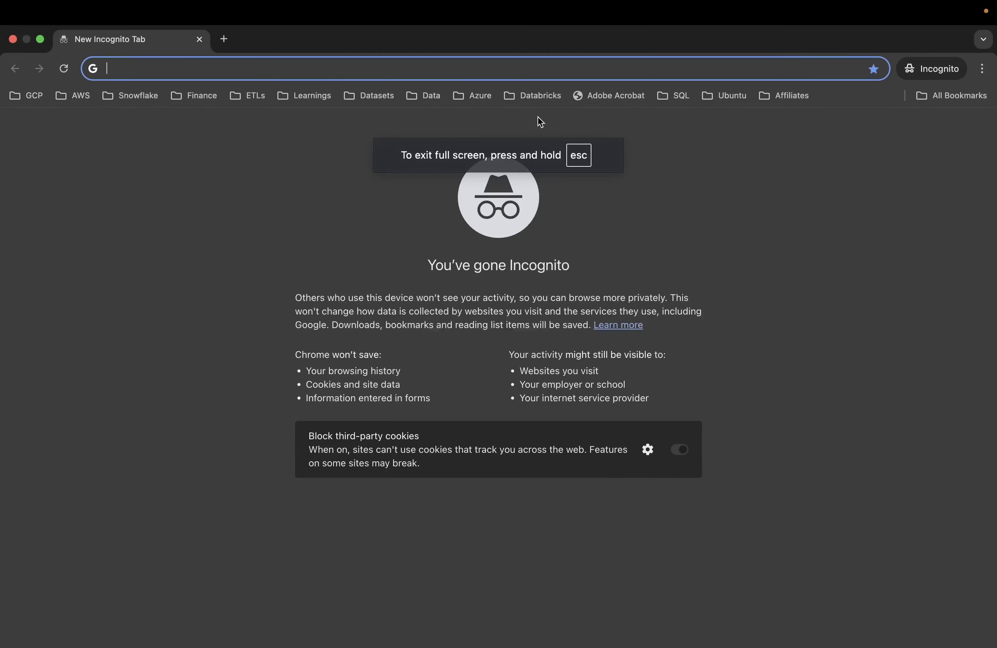
pyautogui.press('super+v')
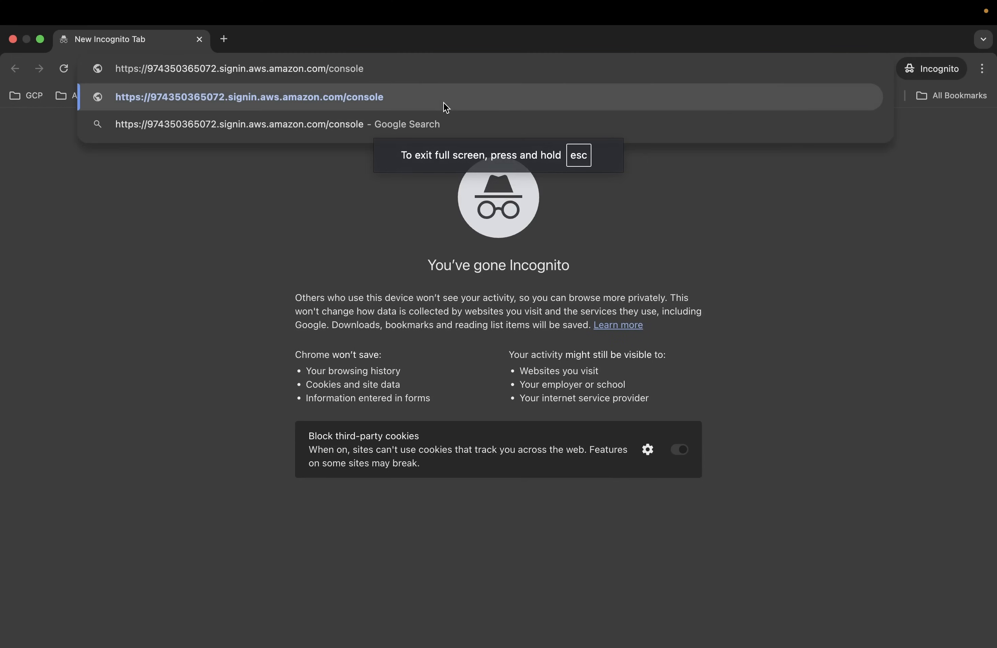
pyautogui.press('Return')
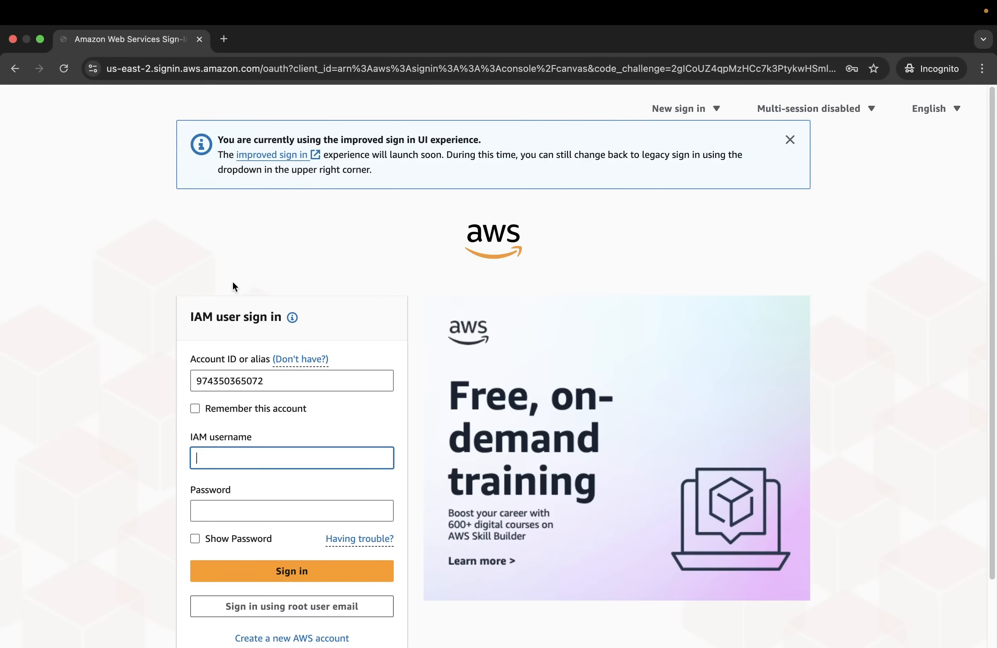
pyautogui.click(789, 140)
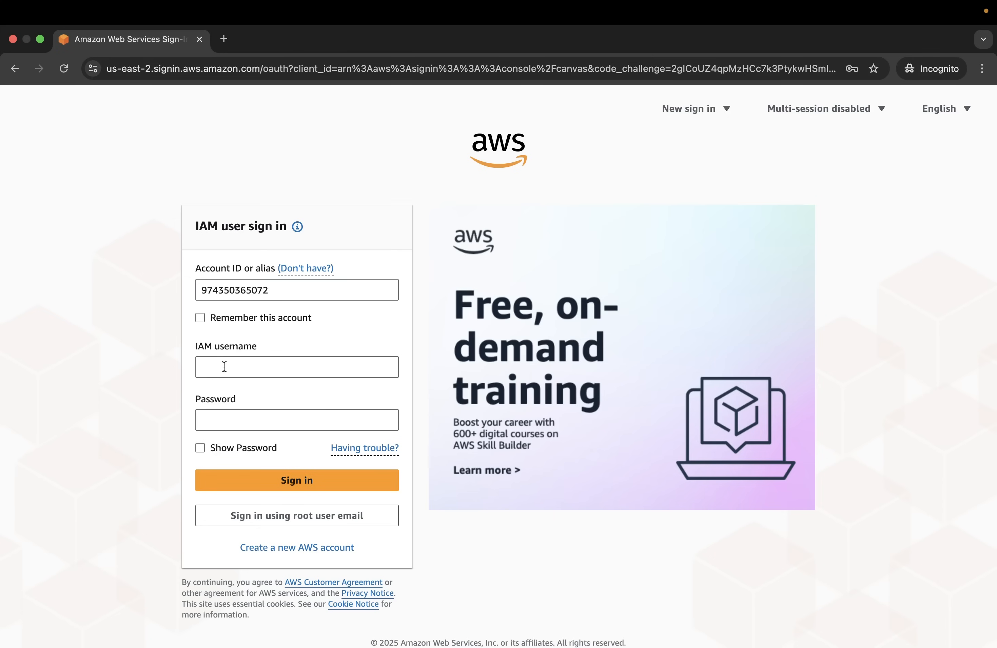
# Try to sign in with the IAM username sandbox_user and the user's console password.
pyautogui.click(240, 364)
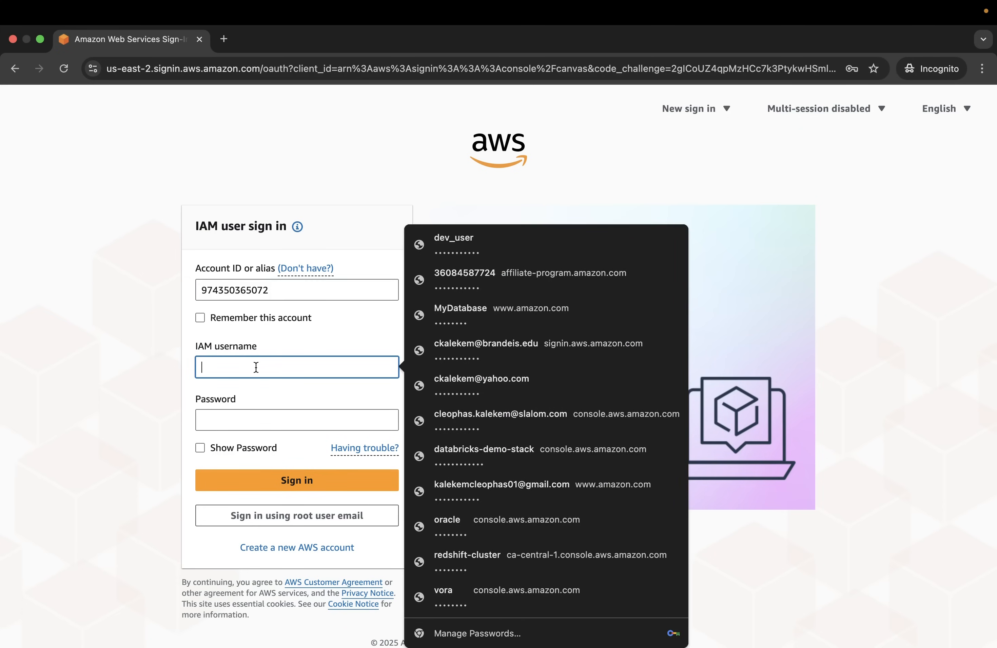
pyautogui.write('sandbox_user')
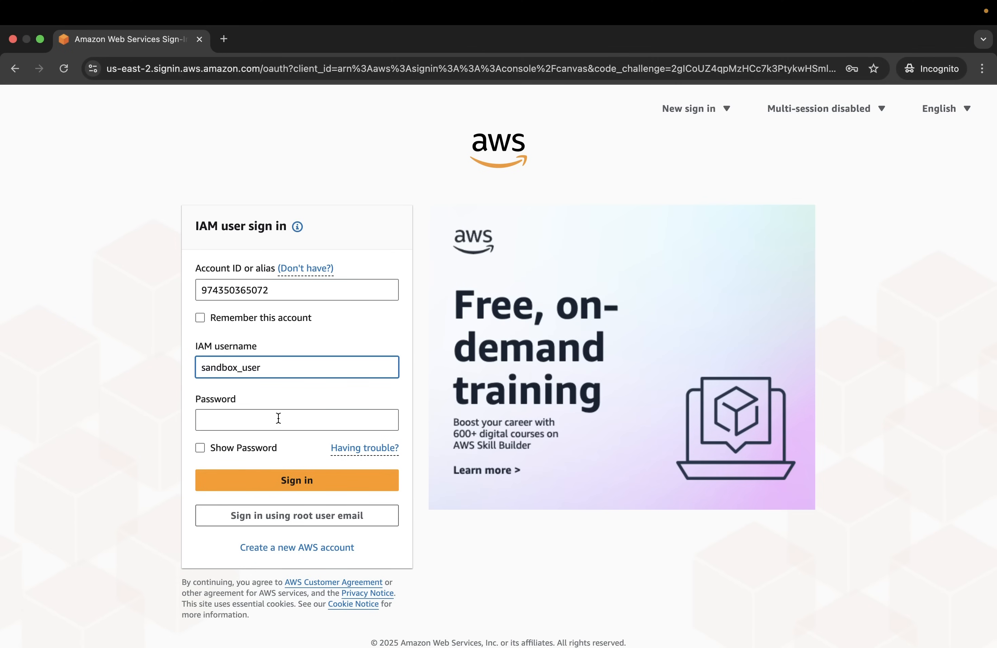
pyautogui.click(278, 418)
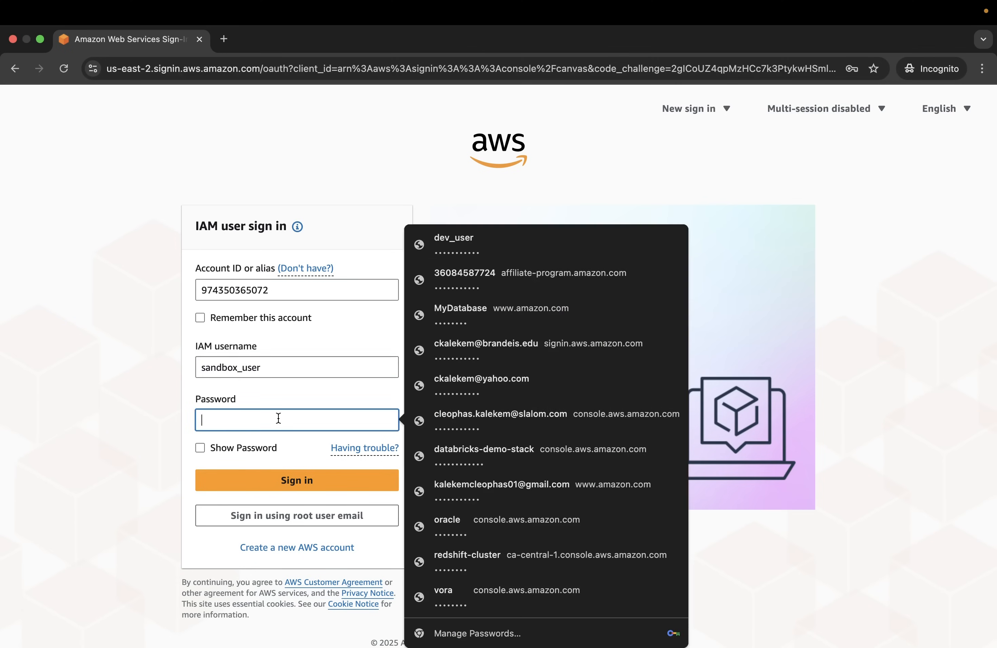
pyautogui.write('•')
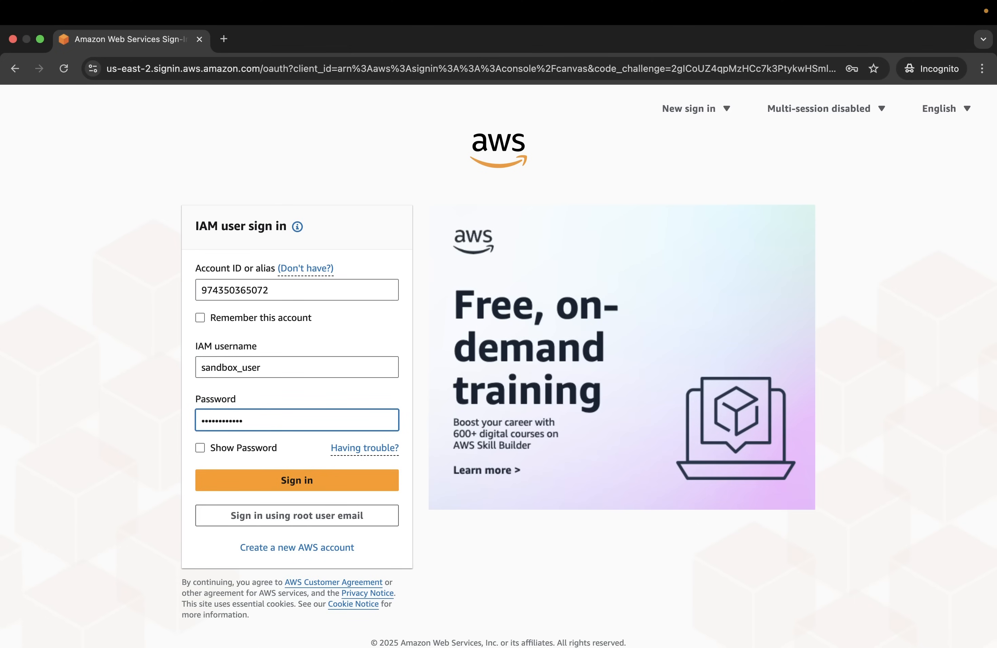
pyautogui.click(297, 483)
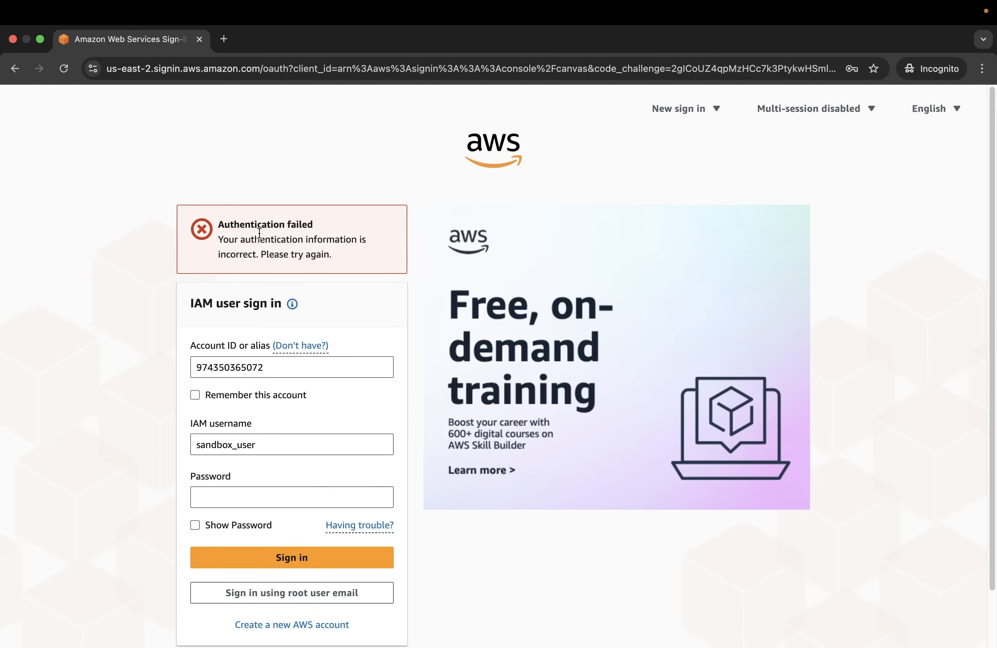
# Take the incognito window out of full screen, minimize it and copy the console password from the Create user window.
pyautogui.click(41, 40)
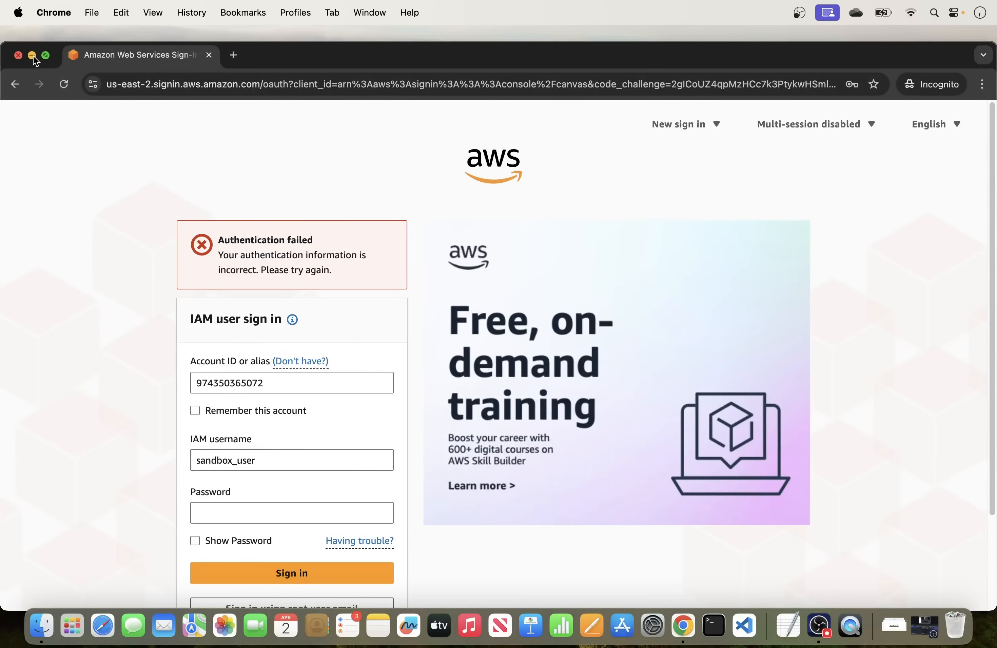
pyautogui.click(31, 56)
pyautogui.rightClick(665, 622)
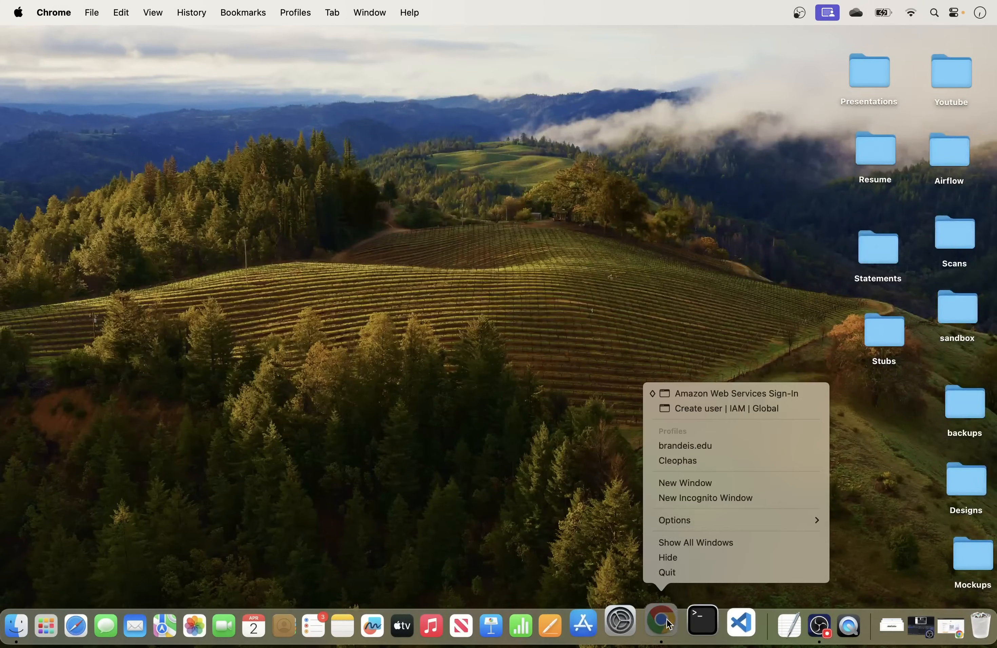
pyautogui.click(705, 408)
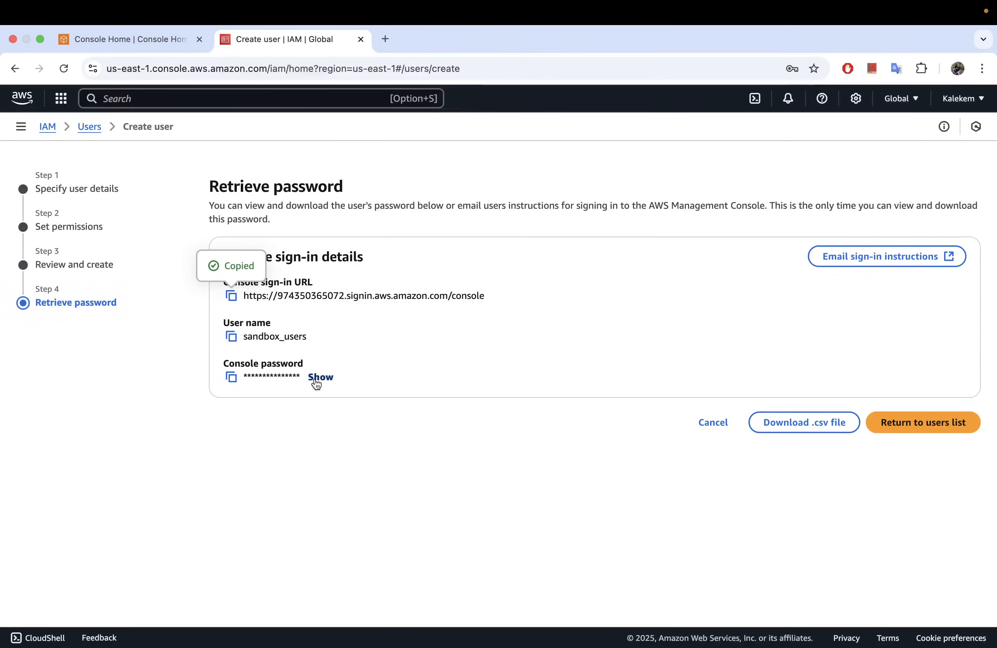
pyautogui.click(231, 377)
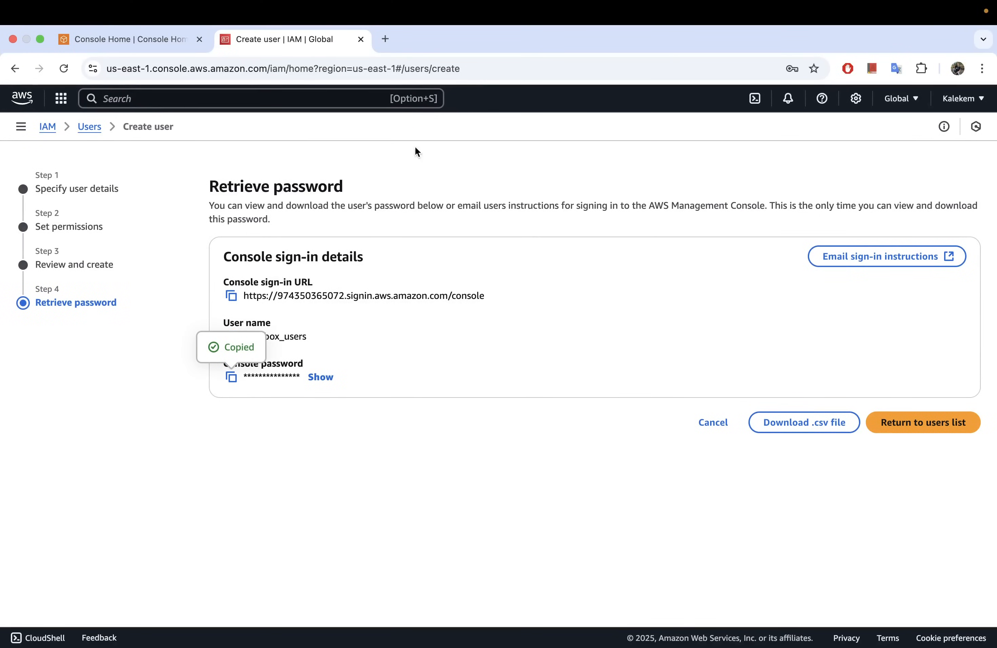
# Switch back to the AWS sign-in window and retry the sign-in as sandbox_user with the copied console password.
pyautogui.click(40, 39)
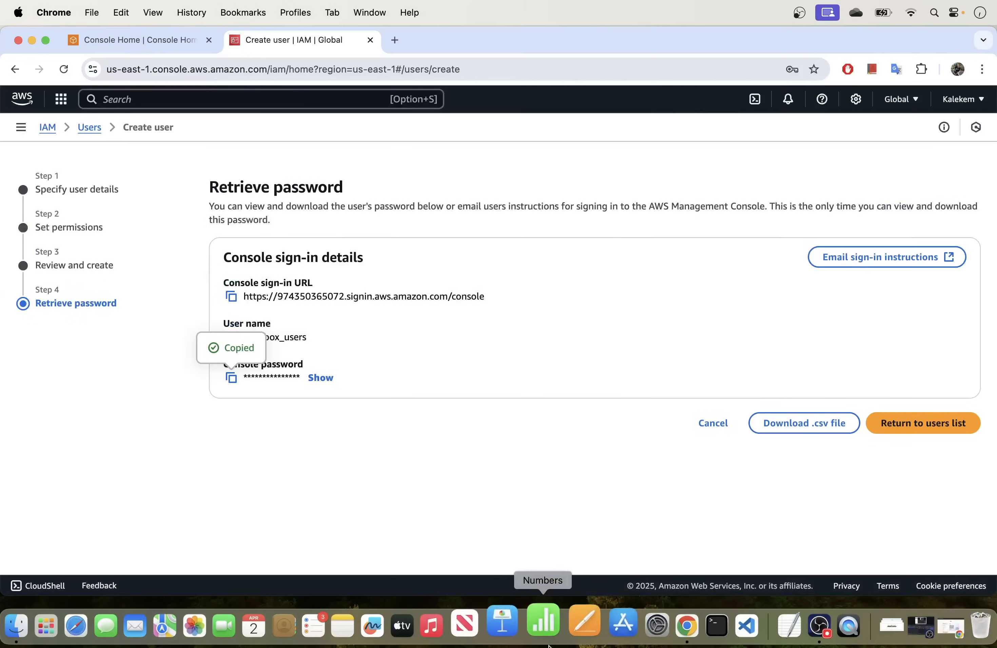
pyautogui.rightClick(669, 620)
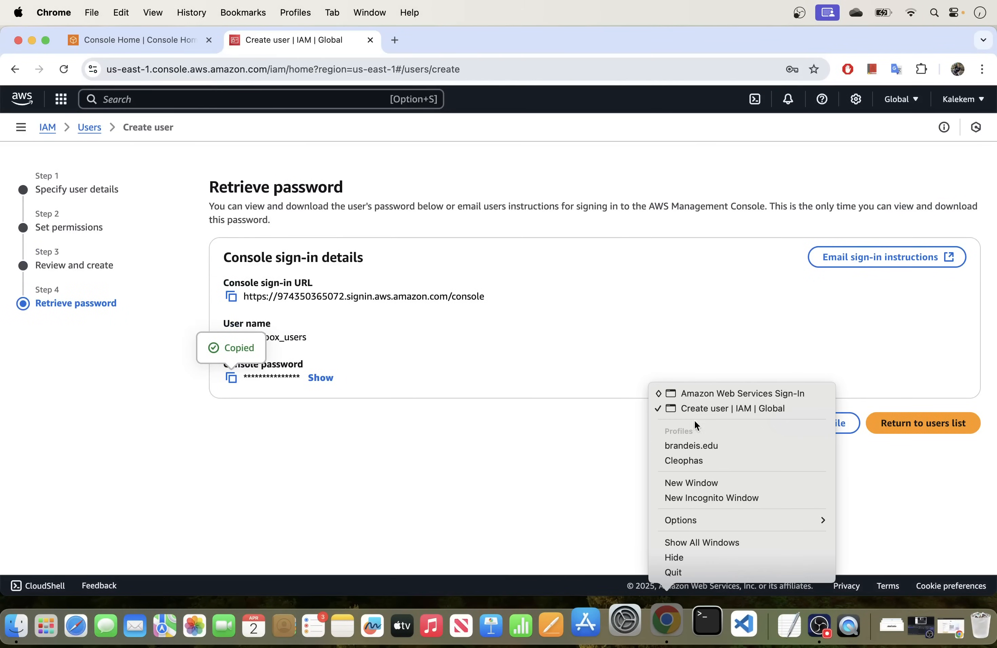
pyautogui.click(687, 394)
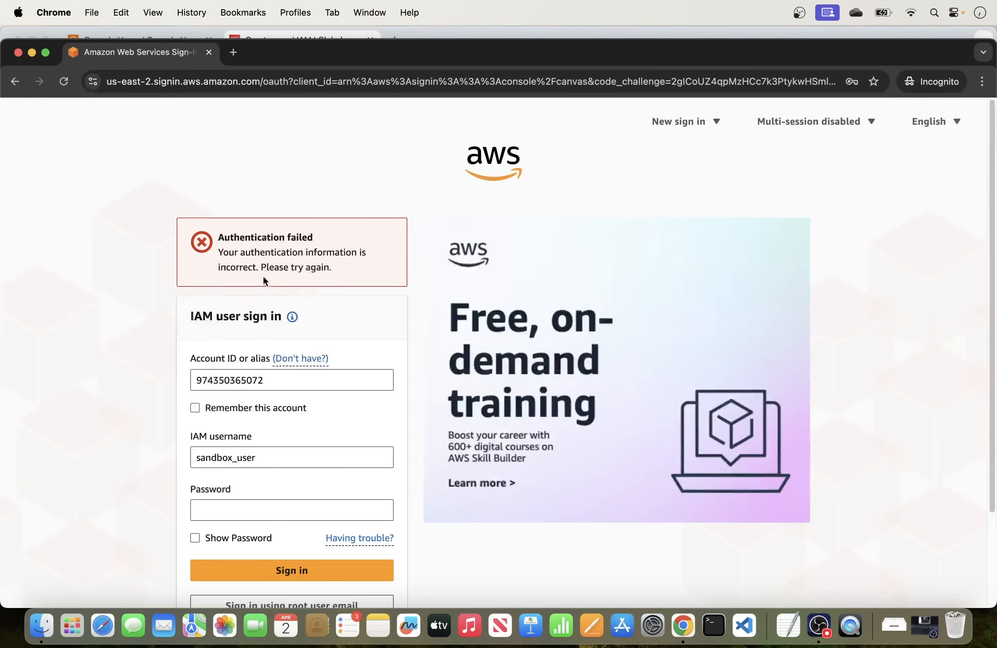
pyautogui.click(239, 507)
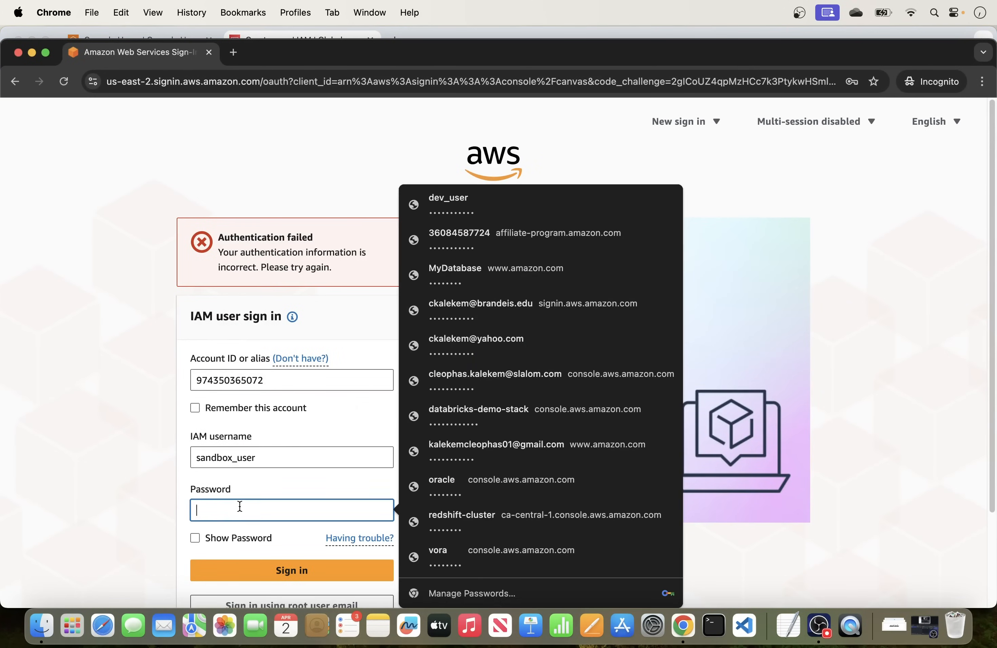
pyautogui.press('super+v')
pyautogui.click(306, 578)
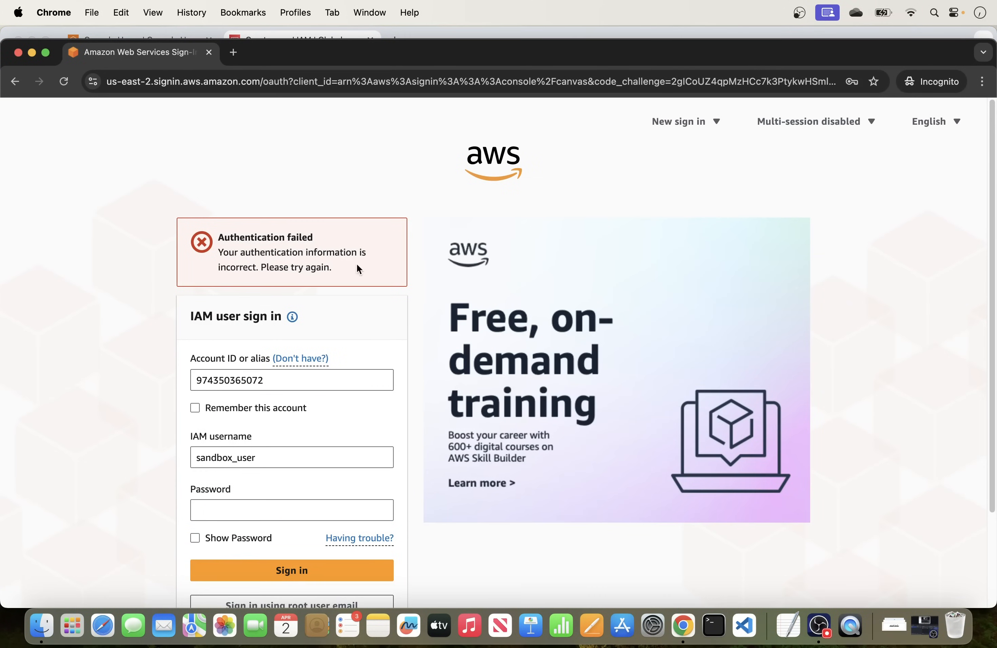
# Compare the sign-in form's IAM username with the one in the Create user window and copy the console password again.
pyautogui.scroll(-2, 358, 270)
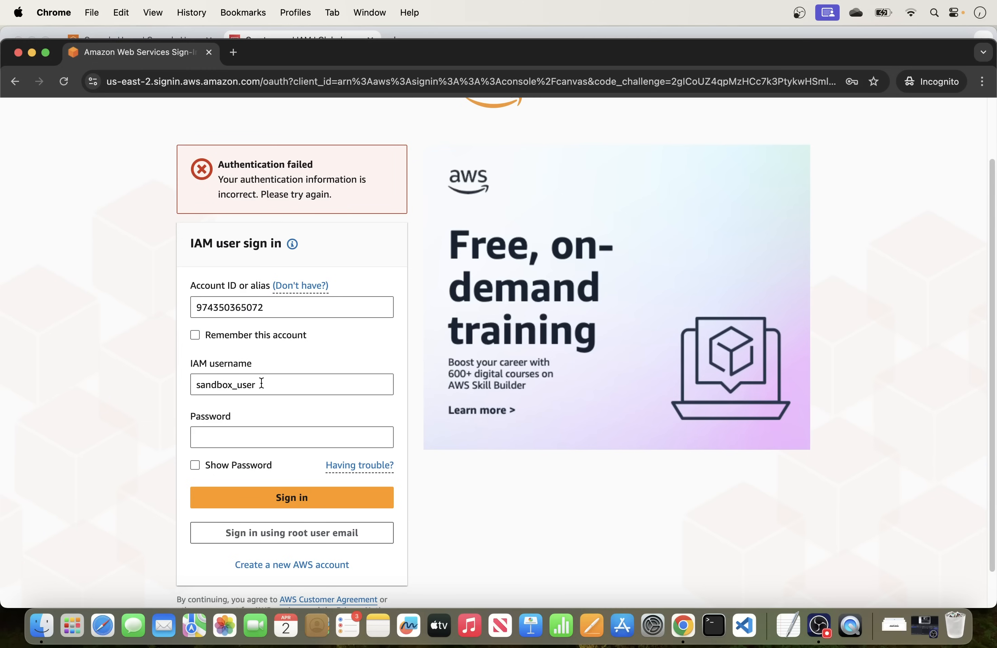
pyautogui.rightClick(681, 628)
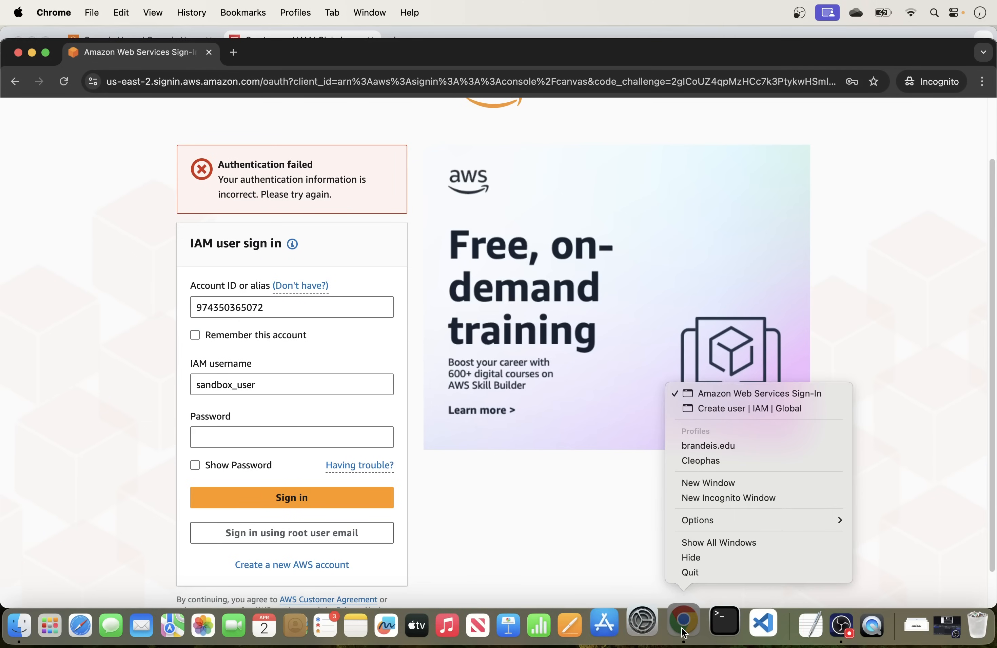
pyautogui.click(722, 409)
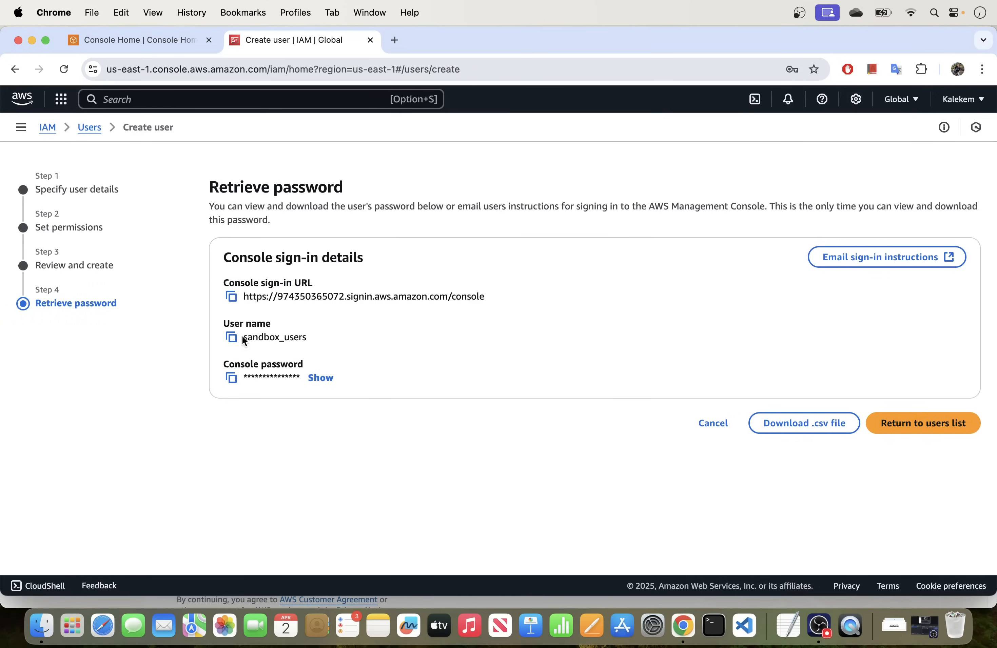
pyautogui.moveTo(306, 338); pyautogui.dragTo(242, 339)
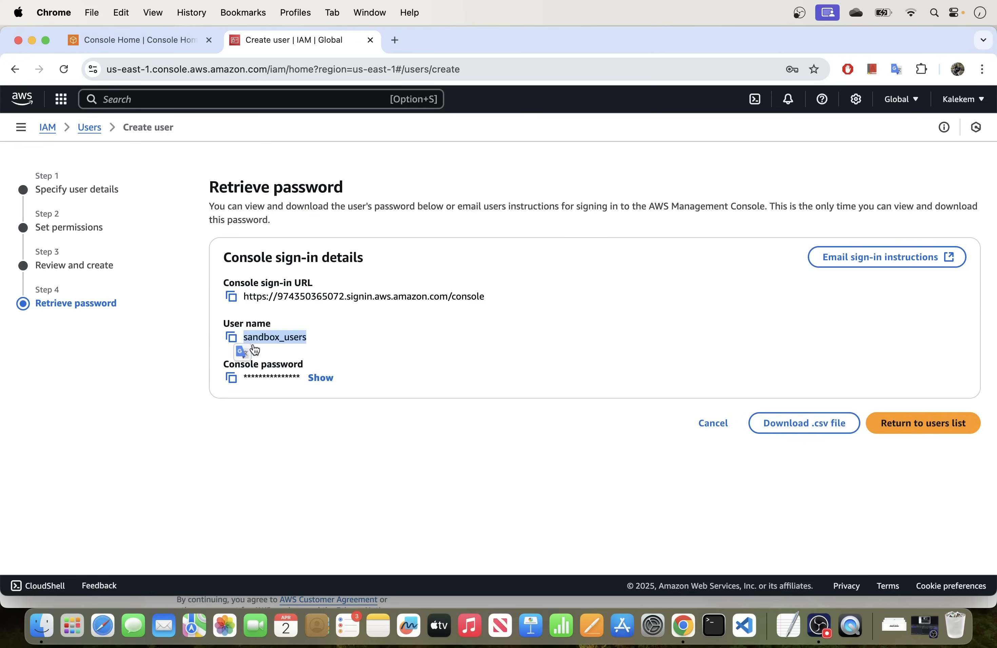
pyautogui.click(357, 345)
pyautogui.click(232, 382)
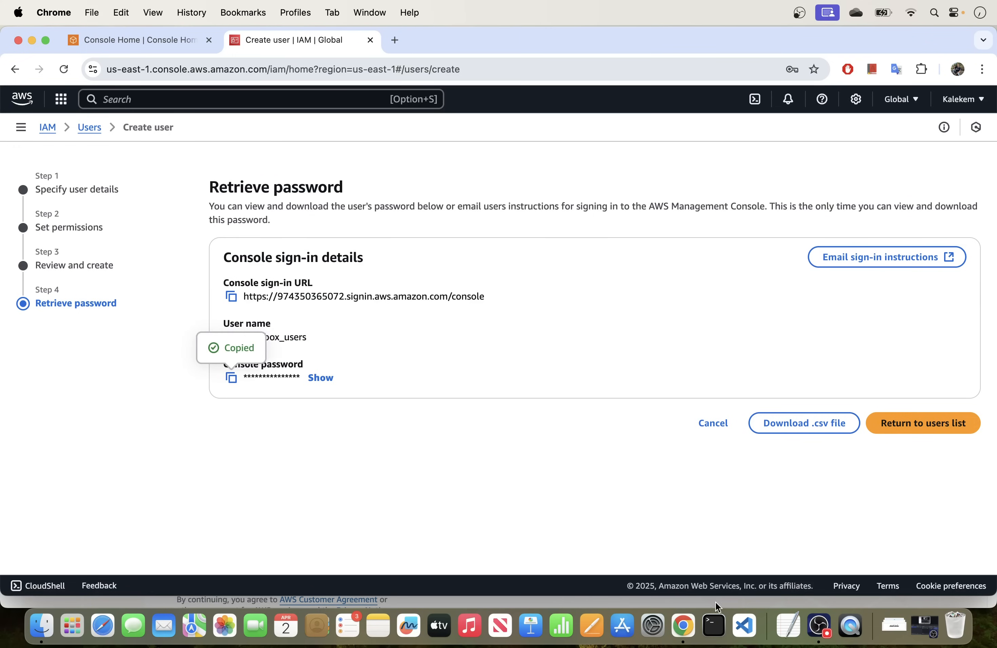
# Return to the AWS sign-in window, correct the IAM username to sandbox_users, enter the copied console password and sign in.
pyautogui.rightClick(683, 622)
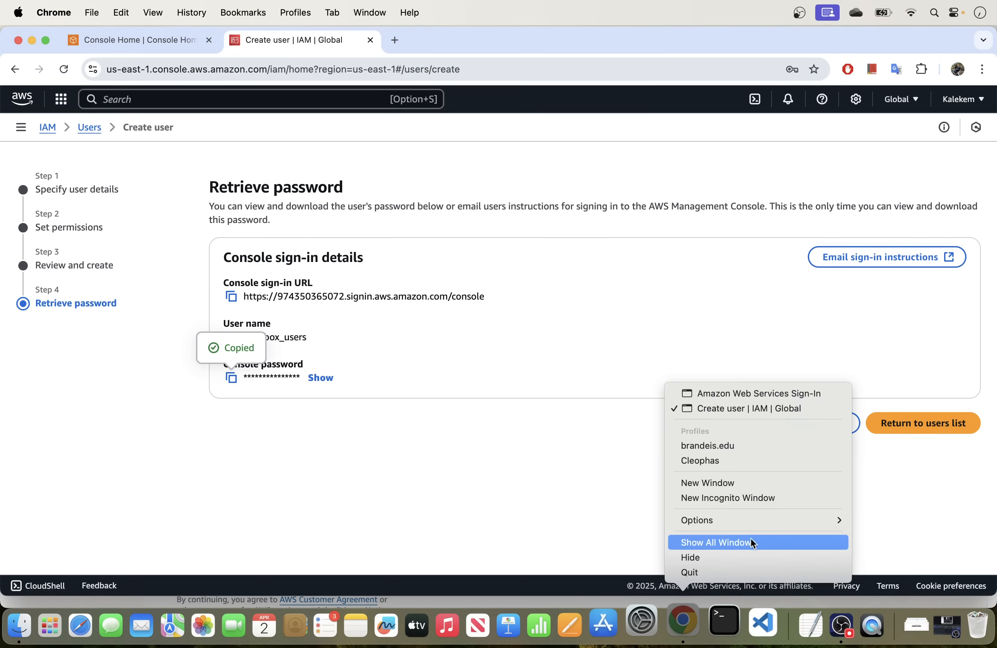
pyautogui.click(701, 393)
pyautogui.click(264, 386)
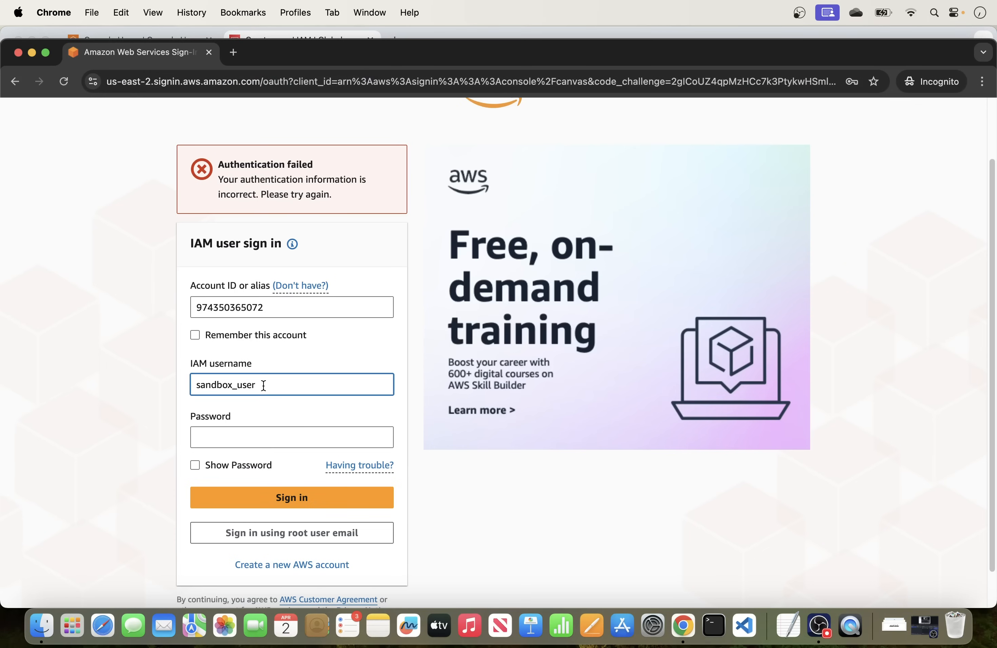
pyautogui.click(257, 436)
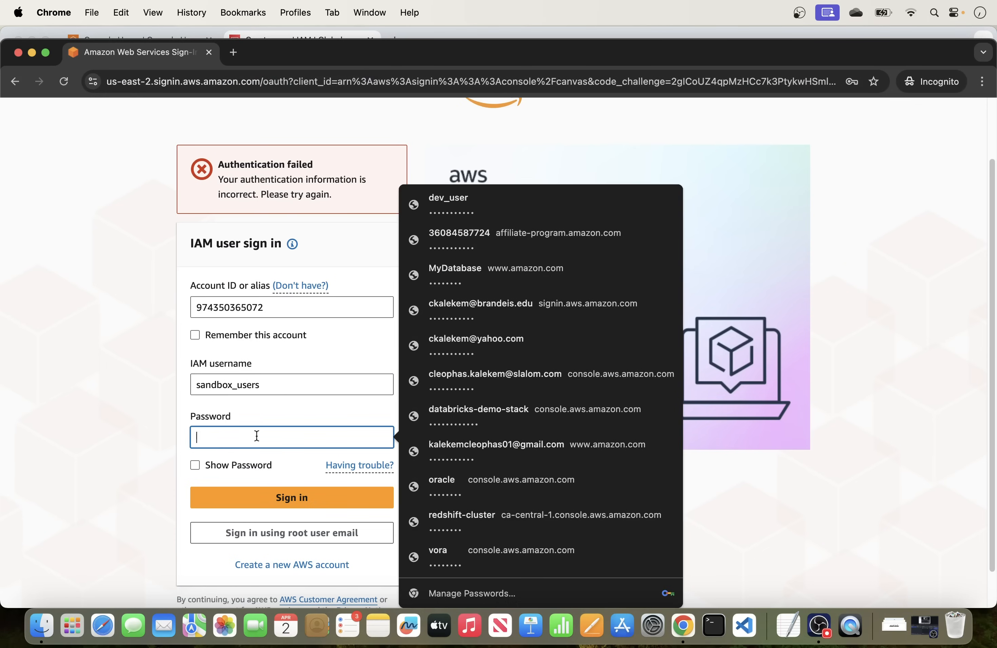
pyautogui.press('super+v')
pyautogui.click(281, 496)
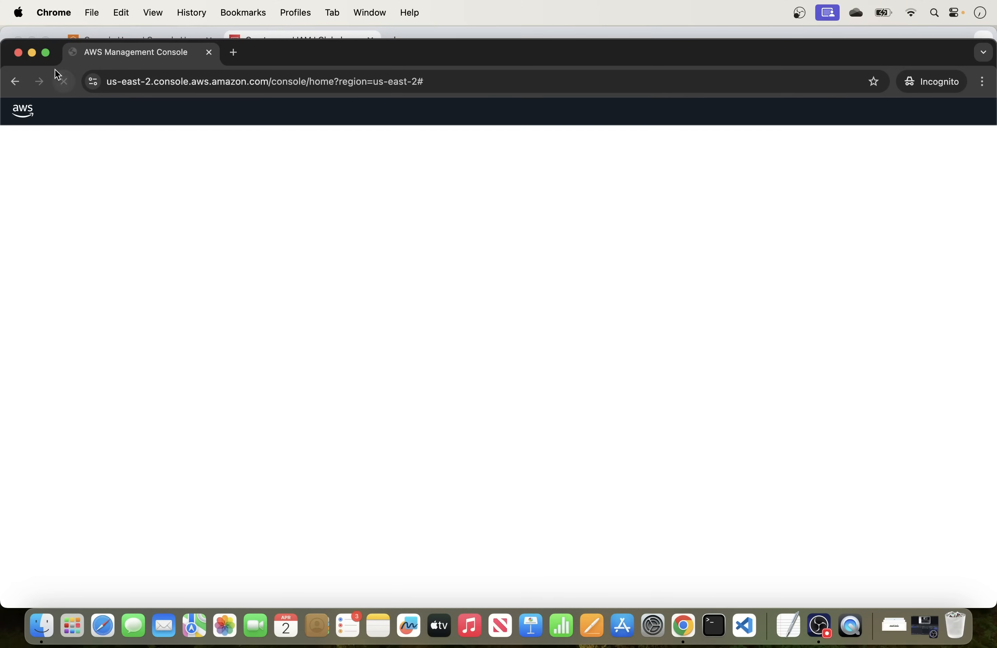
# Make the incognito window full screen and dismiss the Resource search tip on Console Home.
pyautogui.click(46, 52)
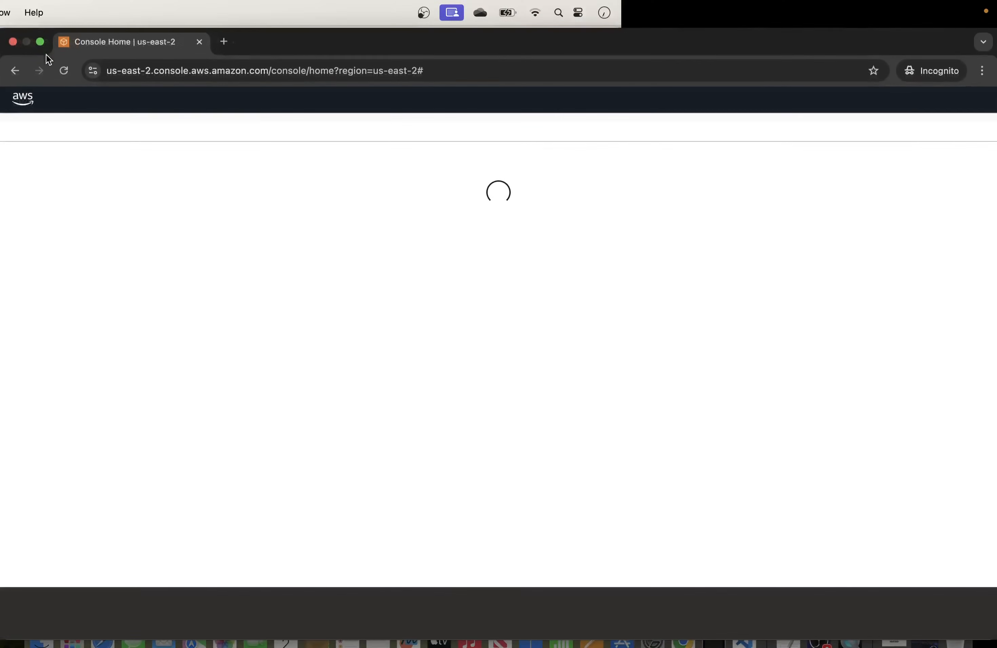
pyautogui.click(290, 198)
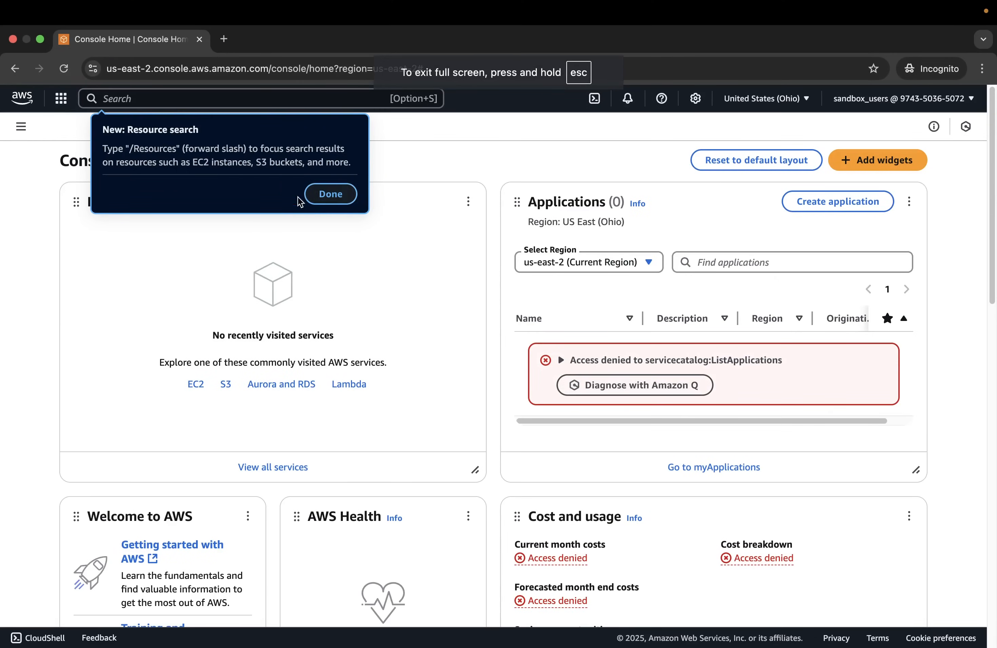
pyautogui.click(335, 200)
pyautogui.click(924, 231)
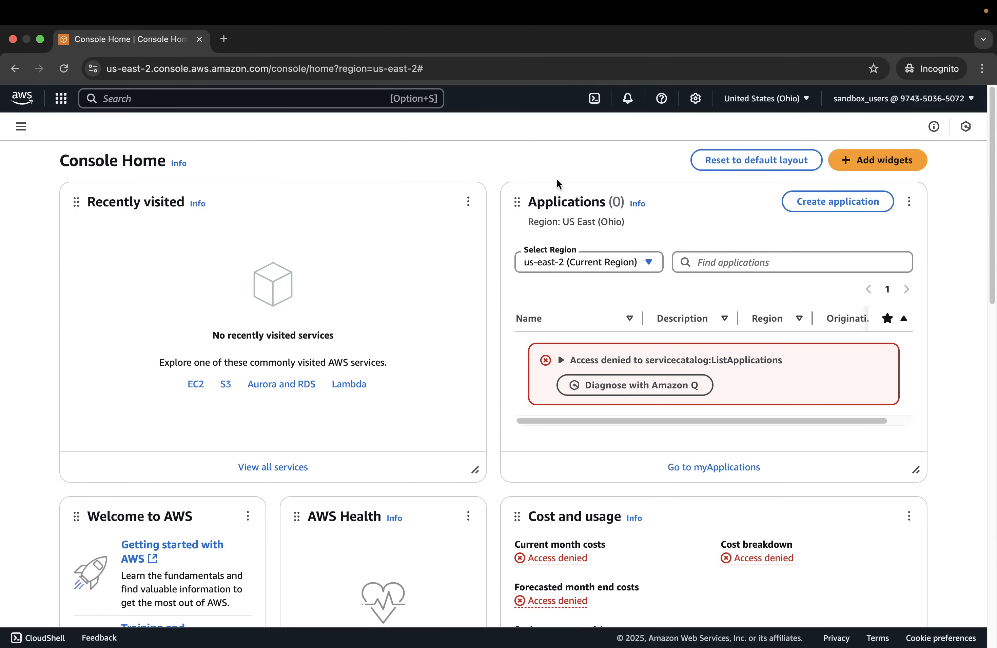
# Open the EC2 service from Console Home in a new tab and switch to that tab.
pyautogui.rightClick(194, 389)
pyautogui.click(120, 323)
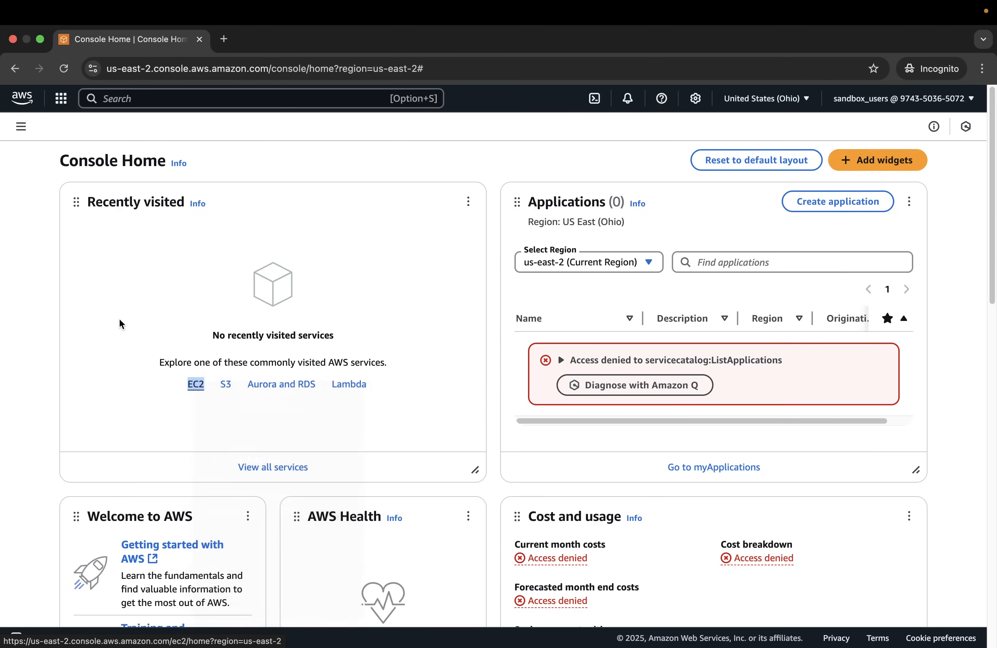
pyautogui.rightClick(196, 387)
pyautogui.click(234, 389)
pyautogui.click(249, 41)
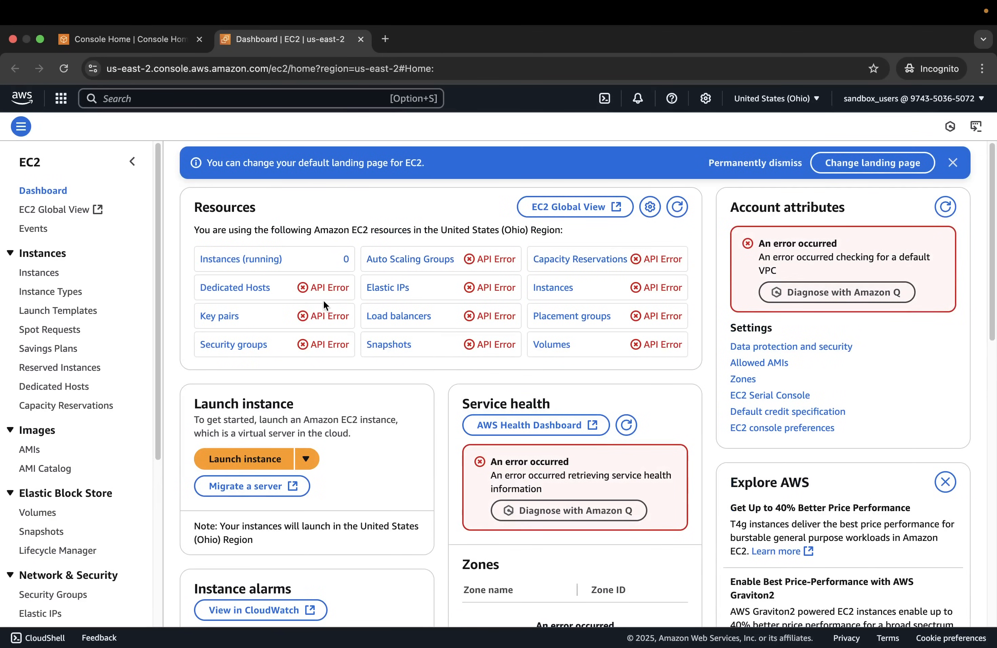
# Check access to the running EC2 instances, then return to the EC2 dashboard and look through it.
pyautogui.click(244, 260)
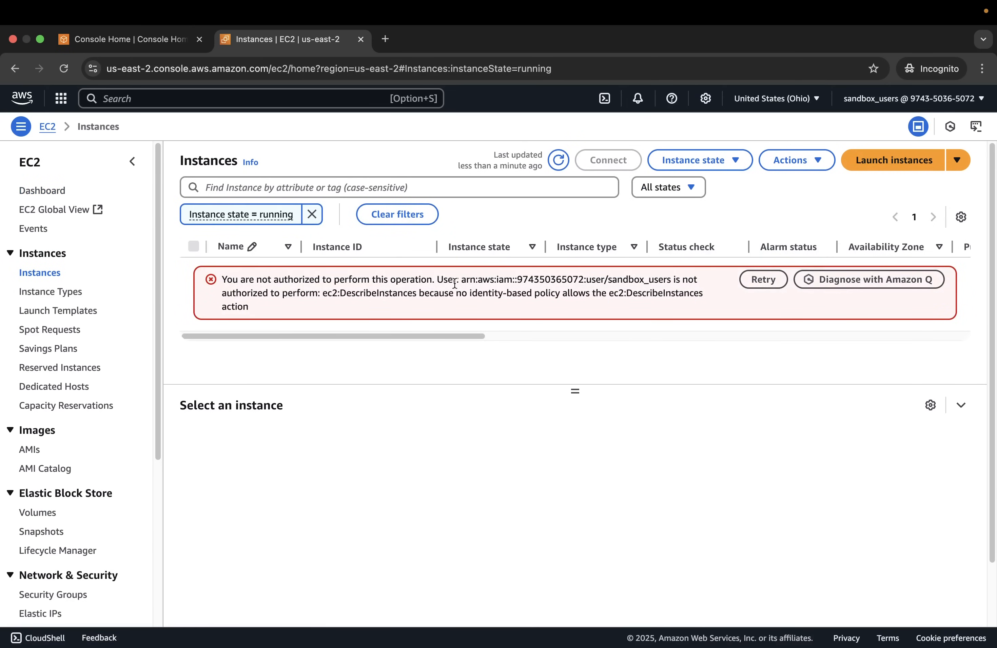
pyautogui.click(42, 192)
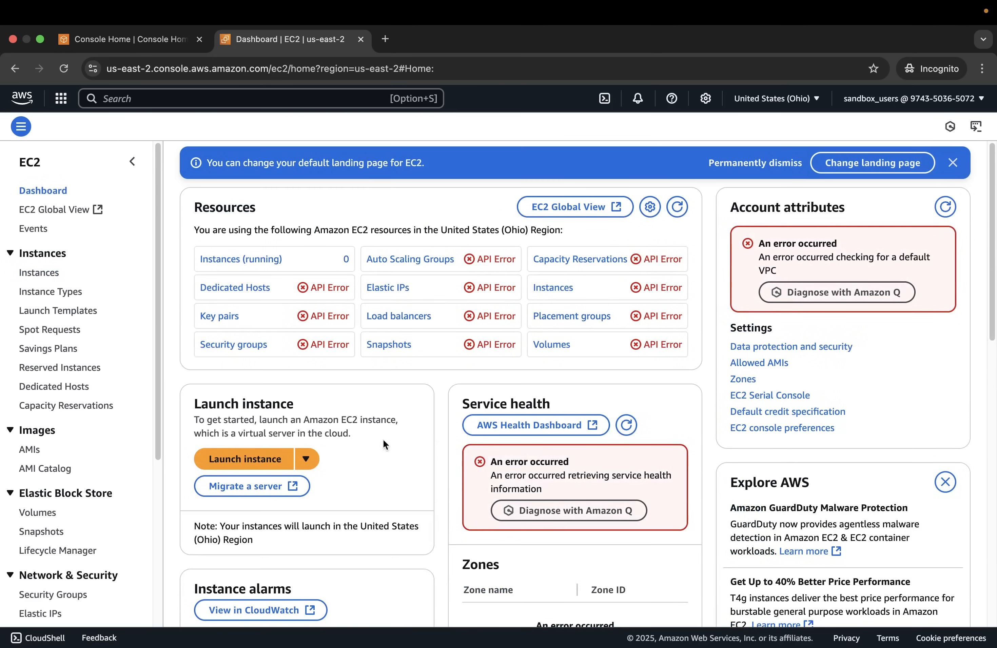
pyautogui.scroll(-3, 523, 359)
pyautogui.scroll(3, 523, 359)
# Return to Console Home, search for redshift, open Amazon Redshift in a new tab and dismiss its access error banner.
pyautogui.click(28, 102)
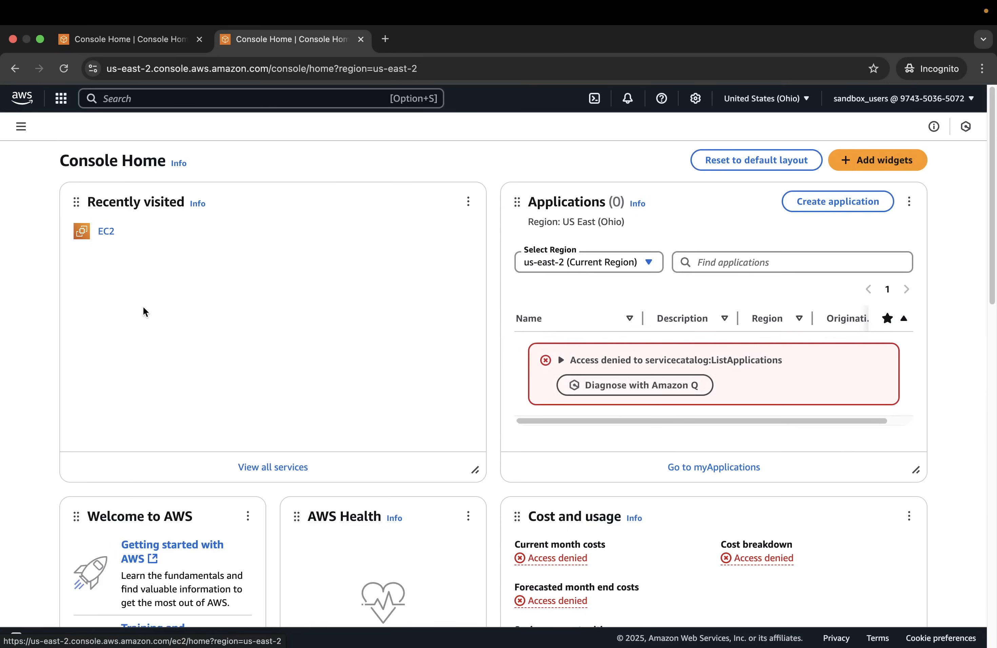
pyautogui.click(21, 126)
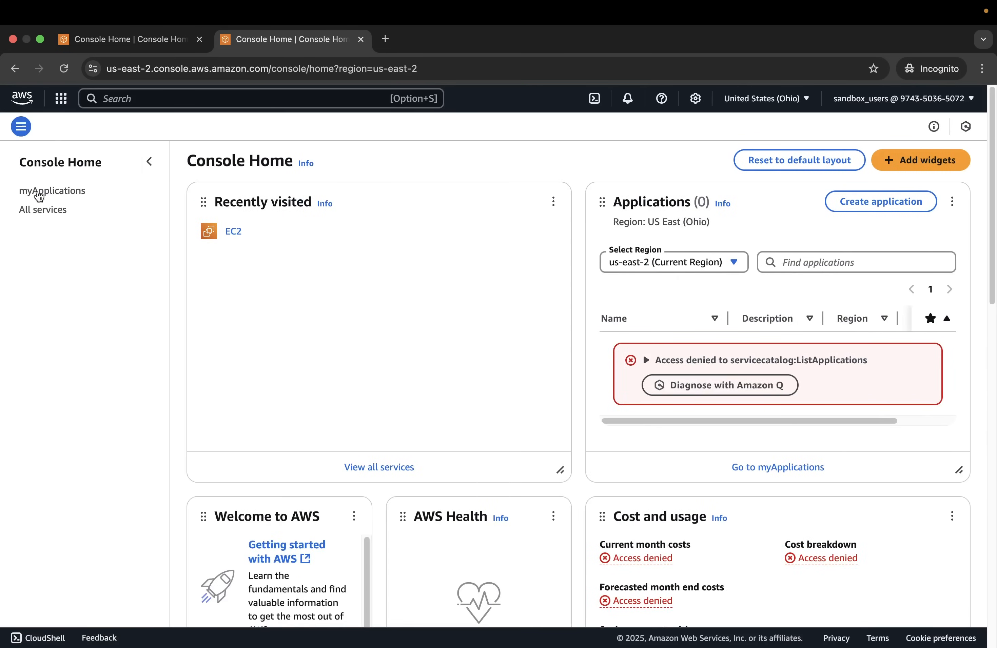
pyautogui.click(138, 101)
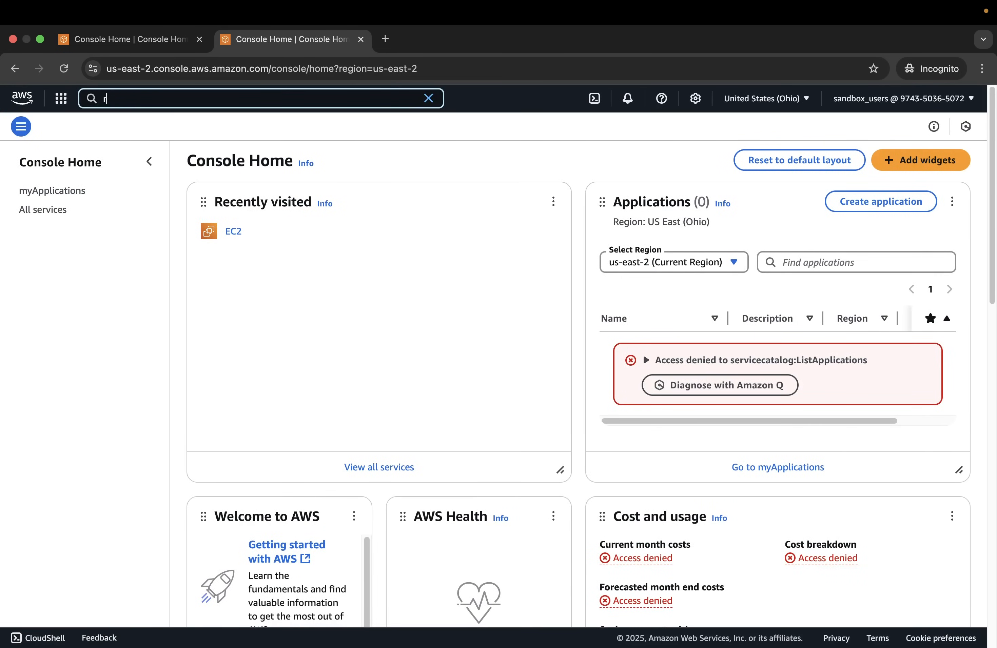
pyautogui.write('redshift')
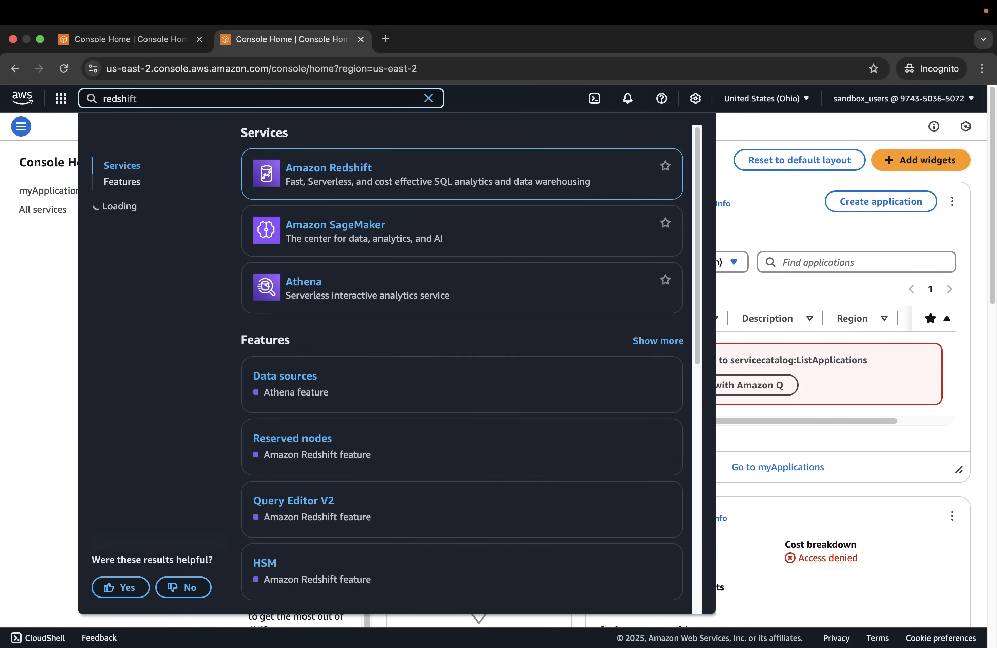
pyautogui.rightClick(342, 168)
pyautogui.click(369, 179)
pyautogui.click(416, 38)
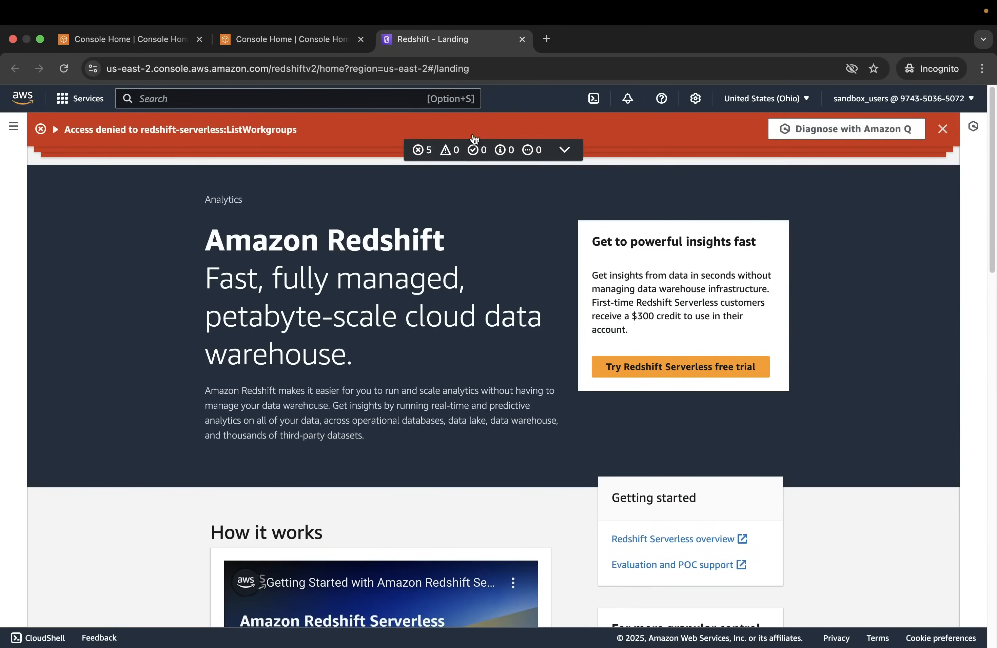
pyautogui.click(943, 129)
# Go back to the Console Home tab, replace the service search with s3 and open S3 in a new tab.
pyautogui.click(235, 38)
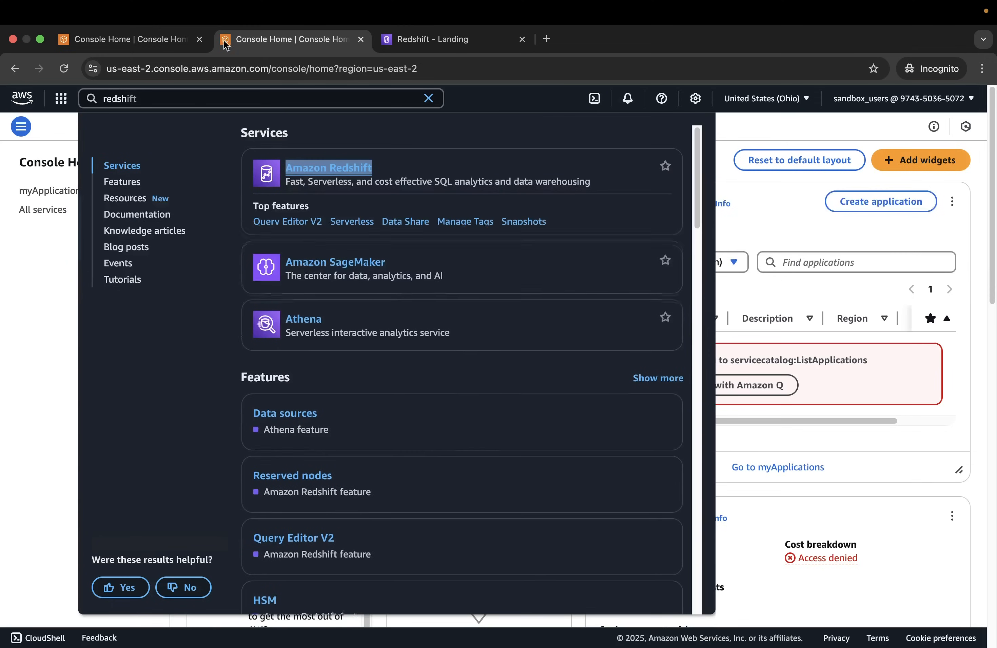
pyautogui.click(40, 236)
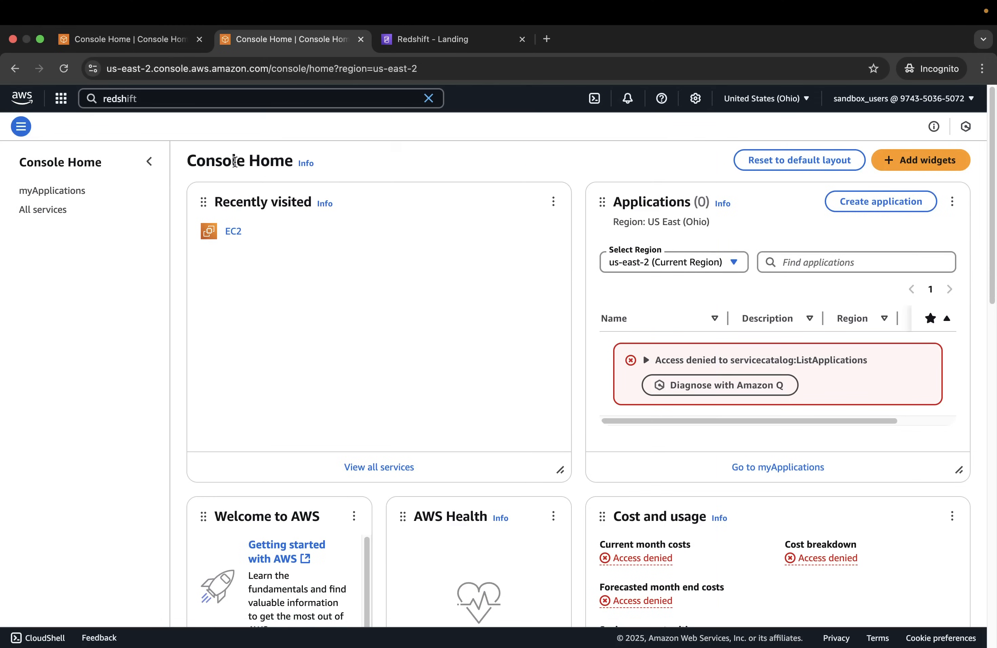
pyautogui.click(427, 99)
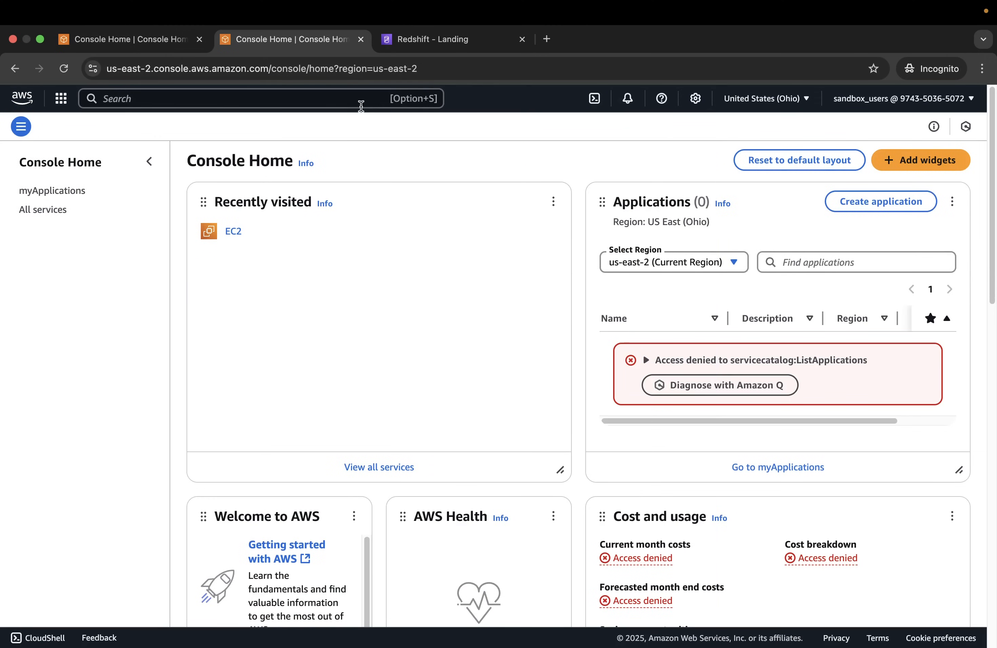
pyautogui.click(159, 100)
pyautogui.write('s3')
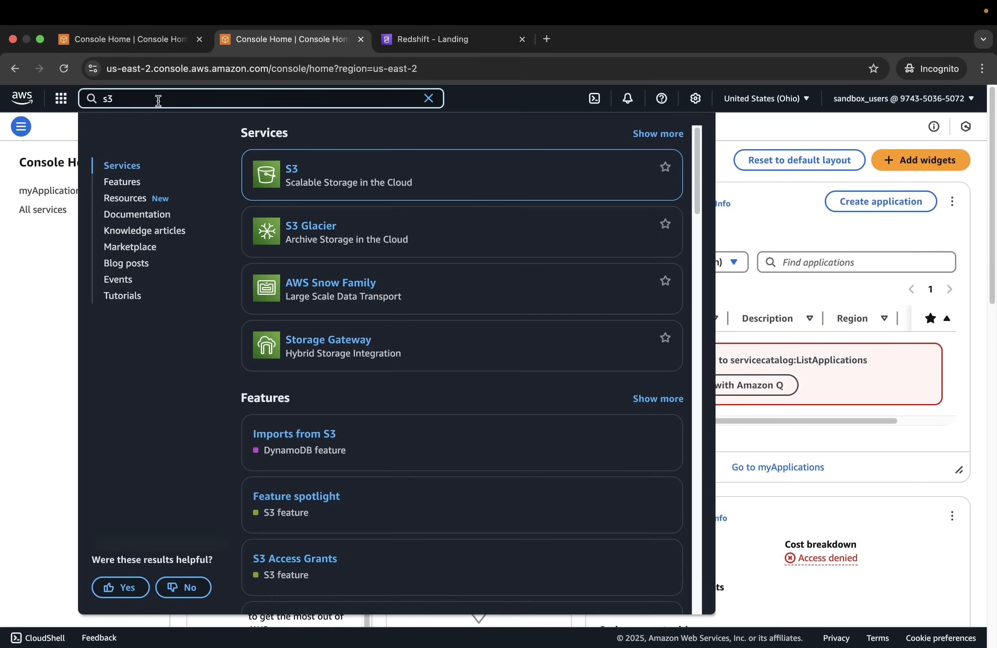
pyautogui.rightClick(294, 171)
pyautogui.click(297, 176)
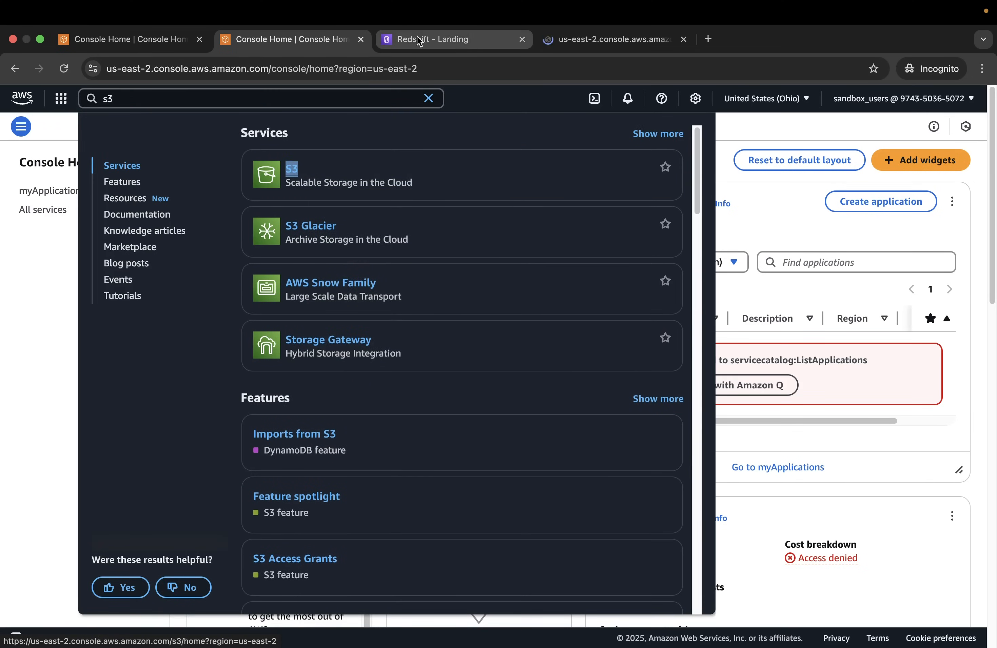
pyautogui.click(573, 39)
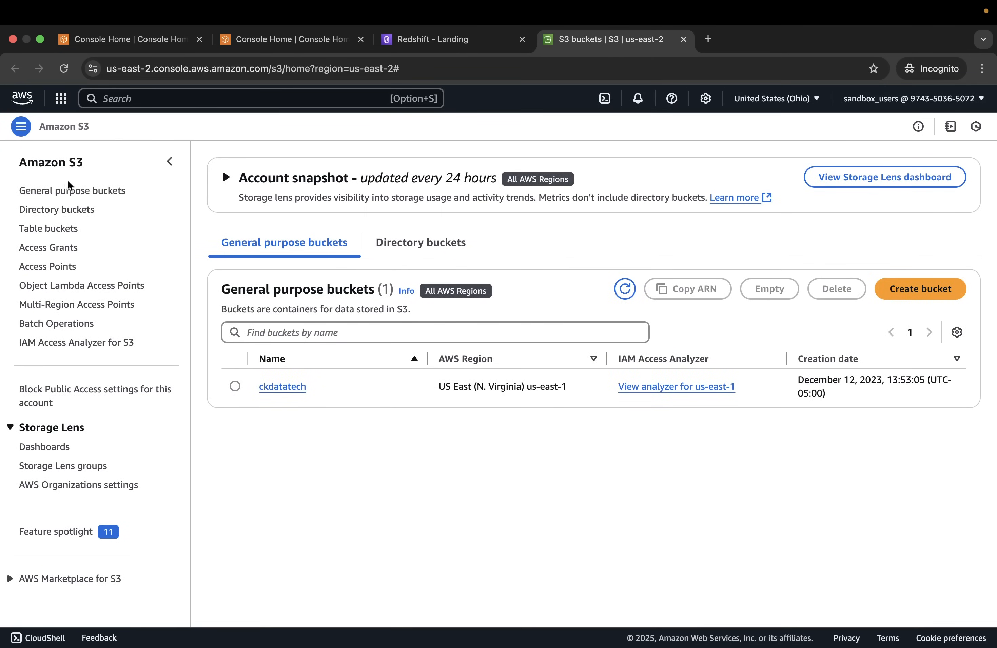
# Open car_prices.csv in the ckdatatech bucket's incoming_data folder, start its download and cancel the save.
pyautogui.click(282, 387)
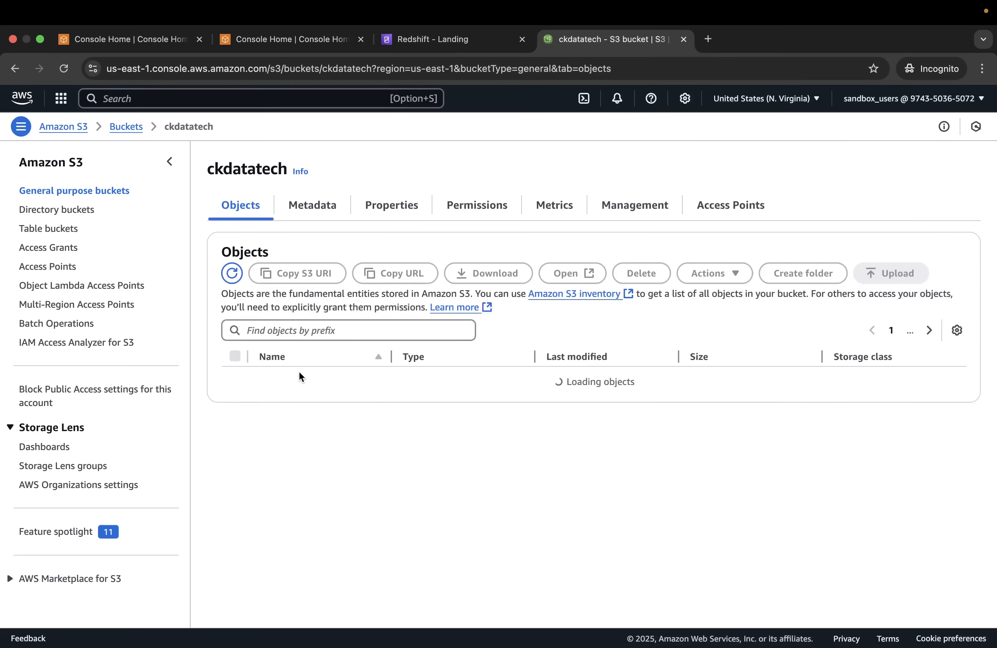
pyautogui.click(310, 378)
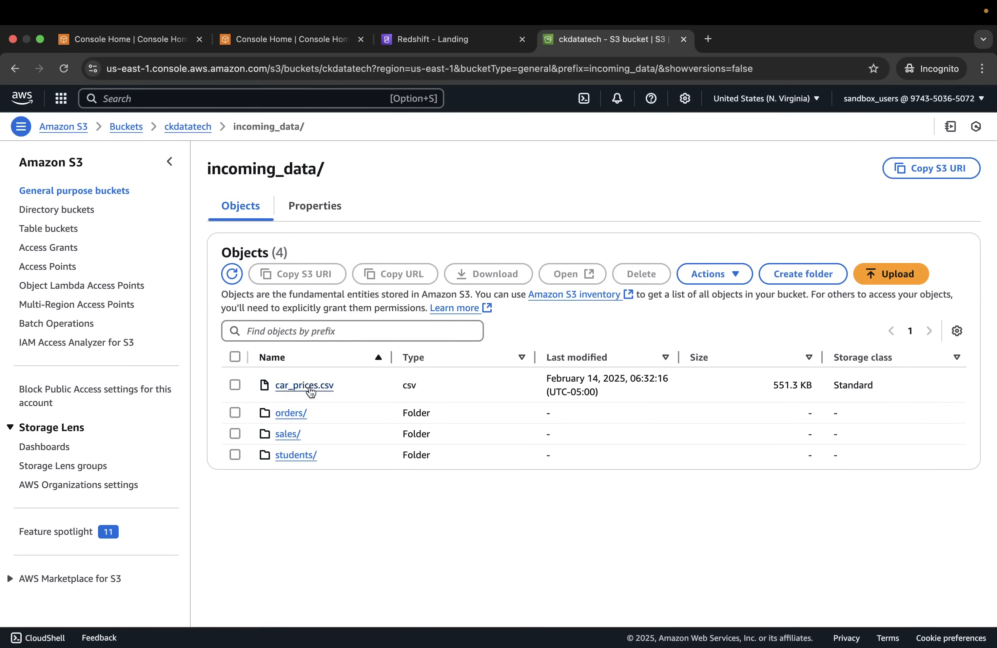
pyautogui.click(300, 387)
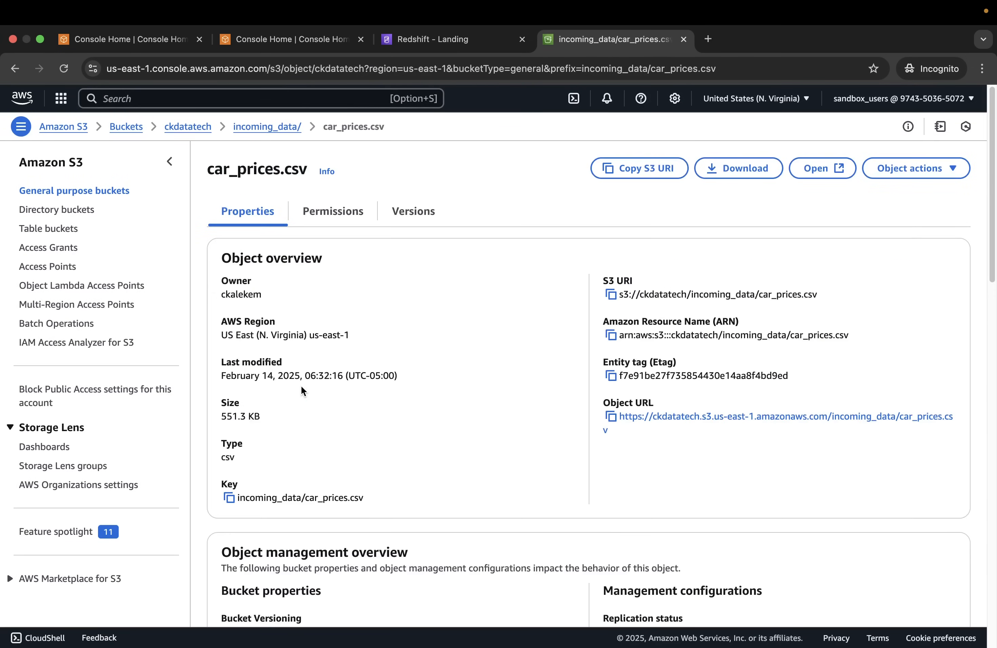
pyautogui.click(732, 171)
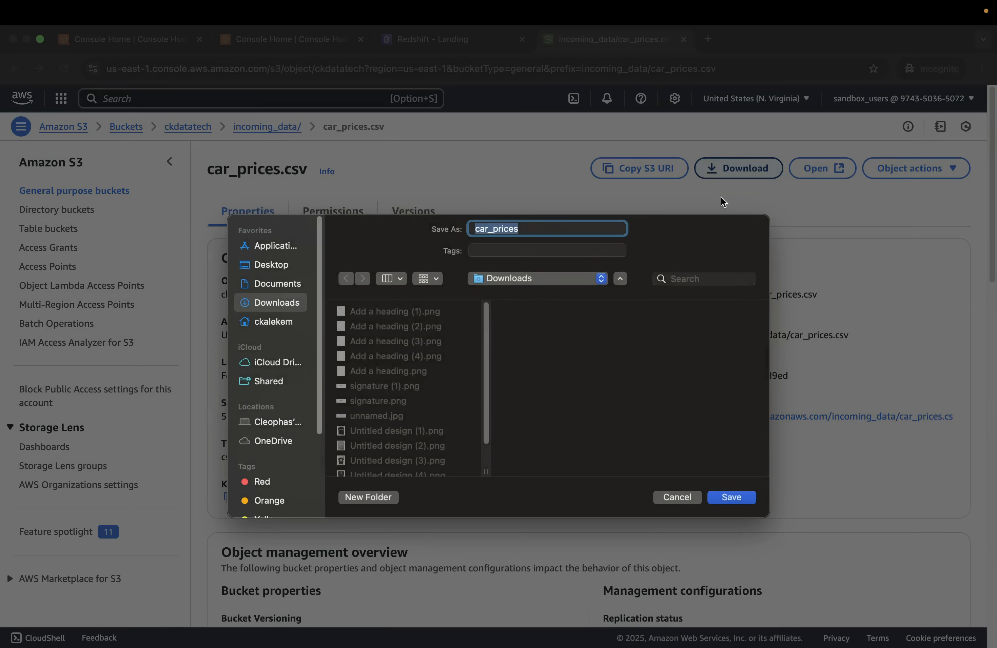
pyautogui.click(679, 498)
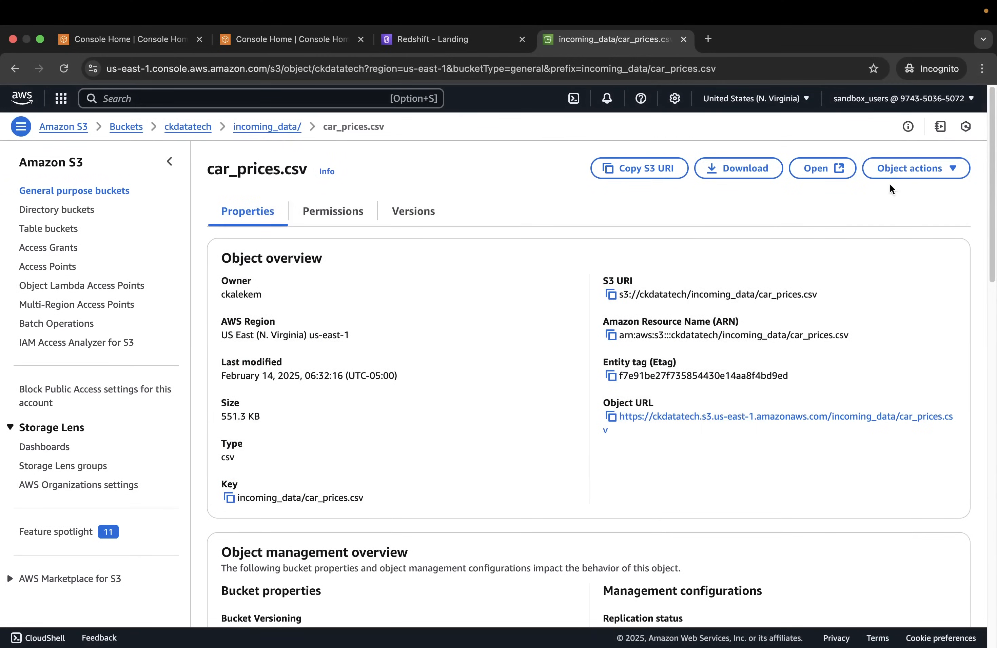
# Query car_prices.csv with S3 Select using the default SELECT * FROM s3object s LIMIT 5 statement and review the results.
pyautogui.click(887, 172)
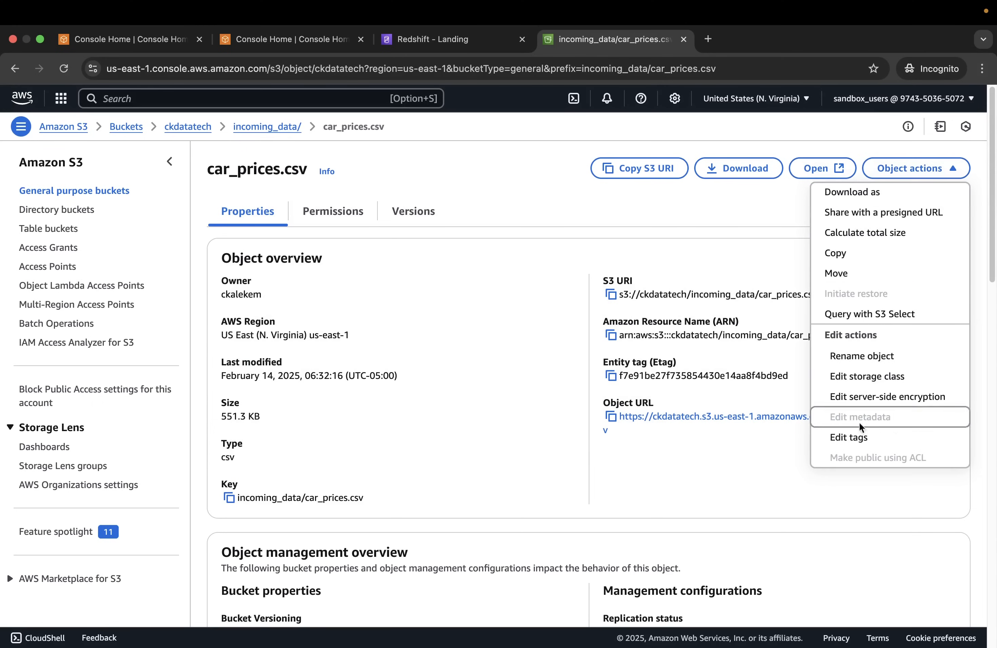
pyautogui.click(854, 314)
pyautogui.scroll(-8, 491, 328)
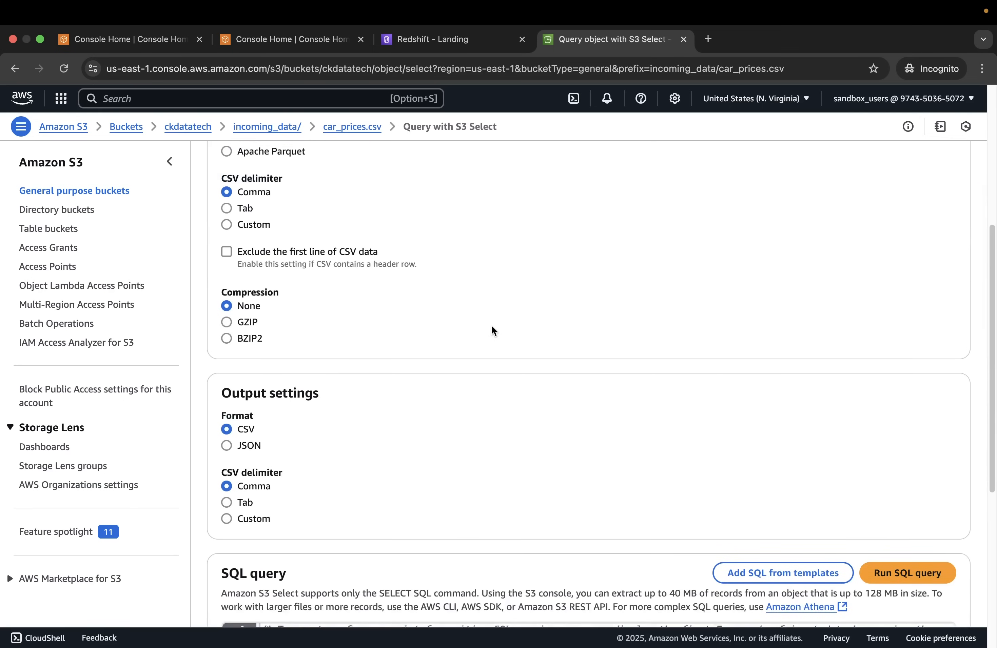
pyautogui.scroll(-5, 507, 302)
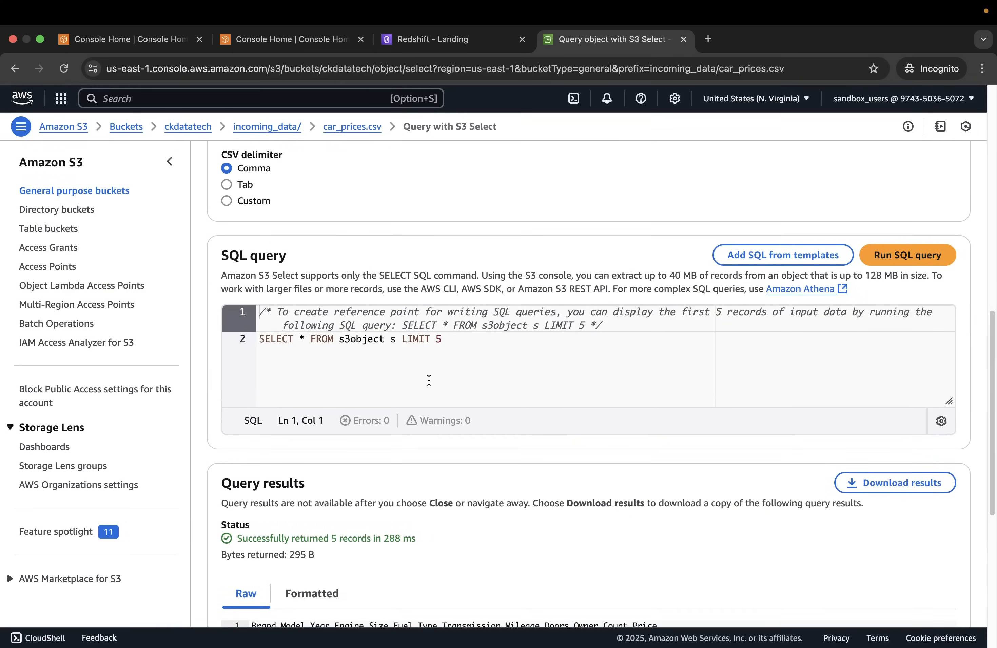
pyautogui.scroll(-8, 429, 381)
pyautogui.scroll(12, 366, 338)
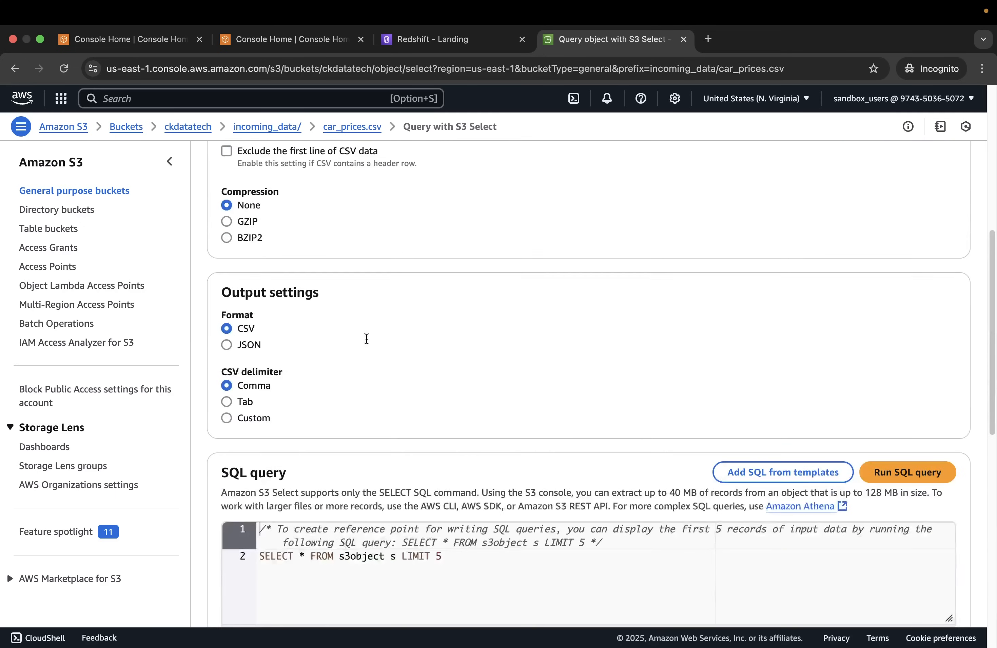
pyautogui.scroll(-6, 366, 340)
pyautogui.scroll(15, 366, 339)
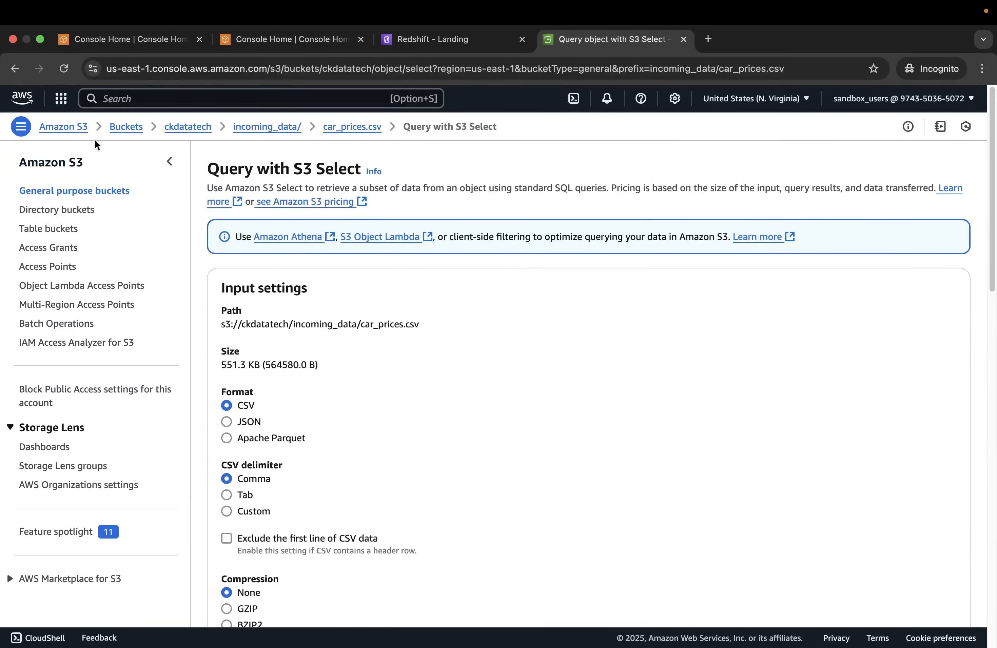
# Create a general purpose S3 bucket named uwgdaskhgdaskjhsdg, keeping all other settings at their defaults.
pyautogui.click(127, 127)
pyautogui.click(907, 293)
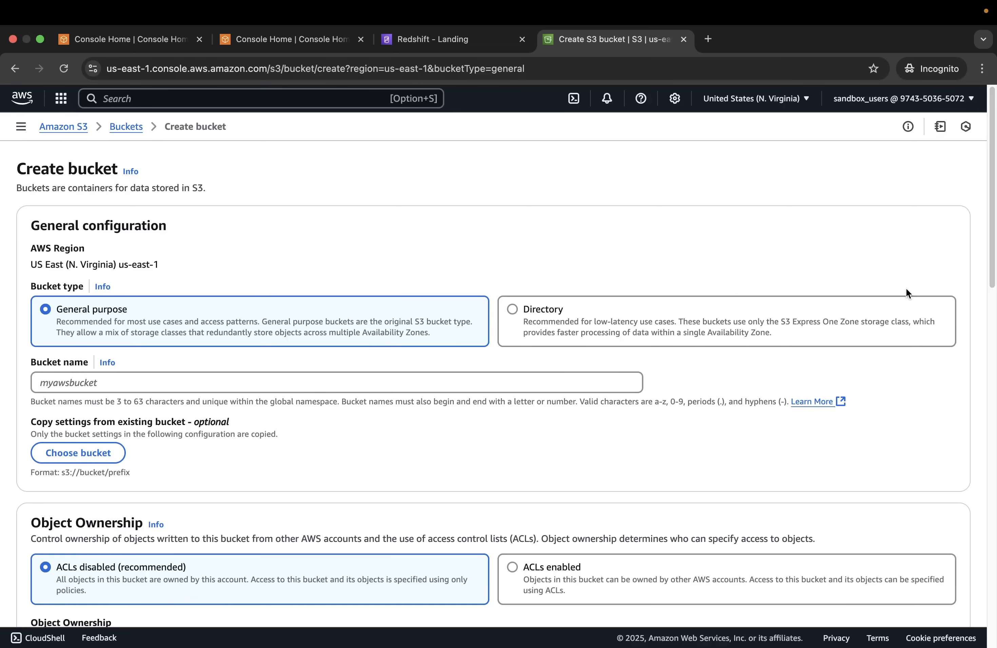
pyautogui.click(144, 390)
pyautogui.write('uwgdaskhgdaskjhsdg,ba')
pyautogui.press('BackSpace')
pyautogui.press('BackSpace')
pyautogui.press('BackSpace')
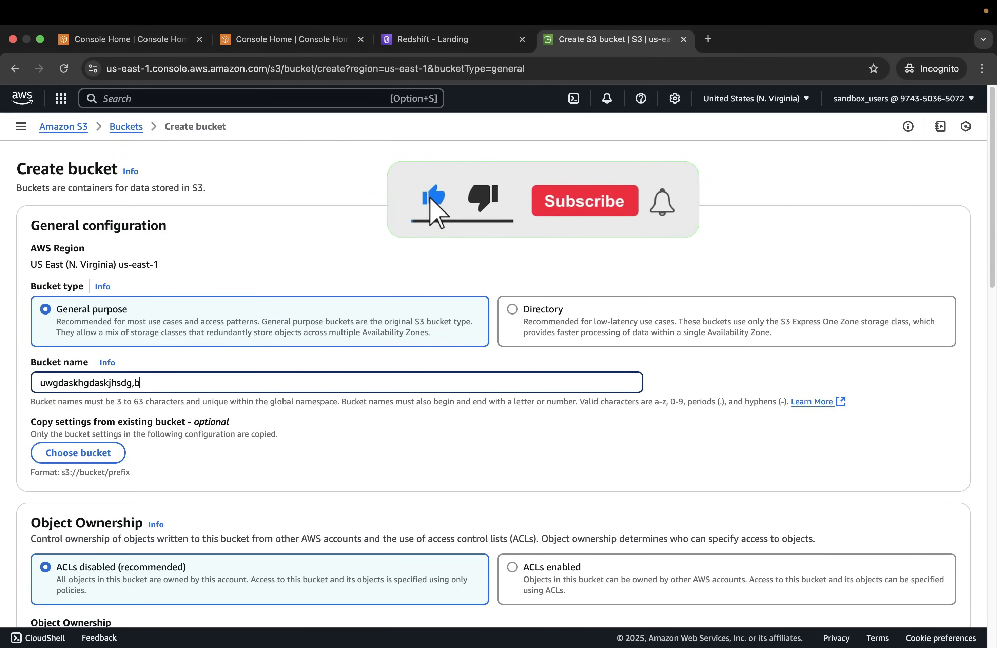
pyautogui.scroll(-20, 236, 412)
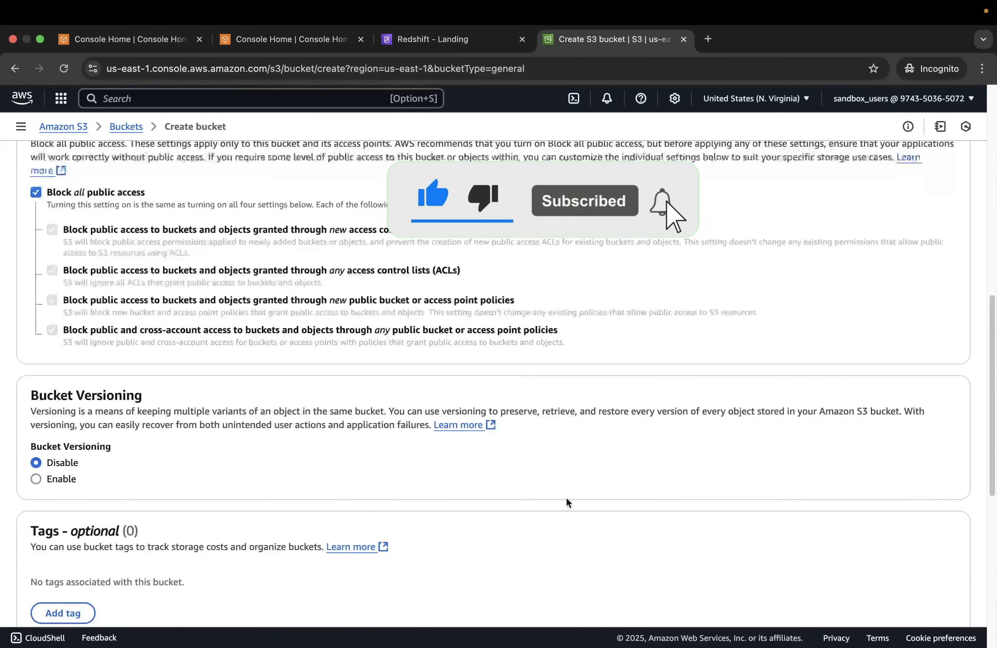
pyautogui.click(881, 584)
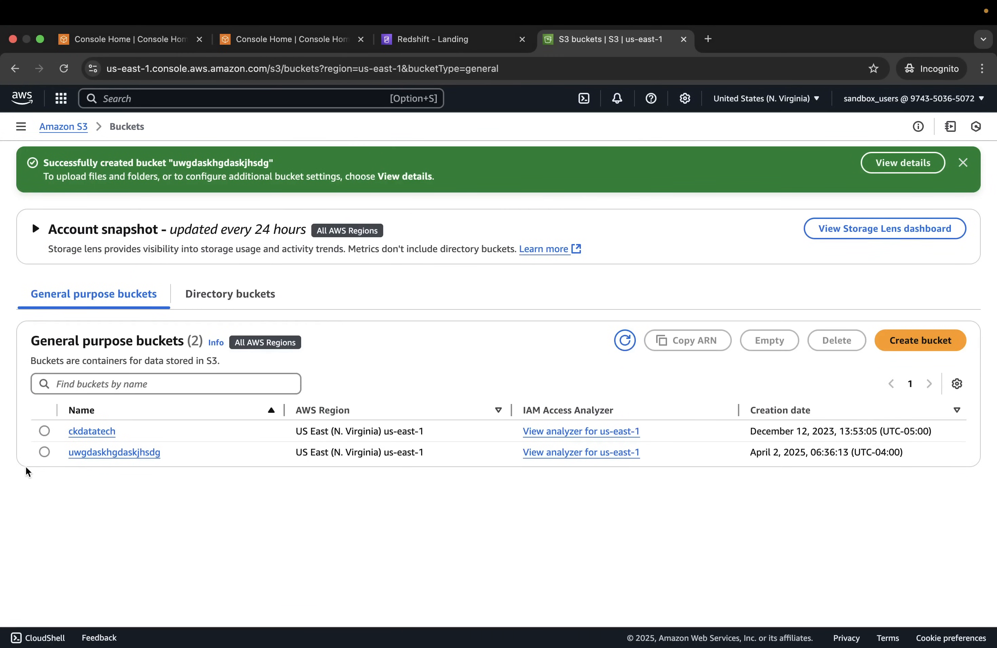
# Delete the uwgdaskhgdaskjhsdg bucket, confirming with its name, and dismiss the success banner.
pyautogui.click(44, 452)
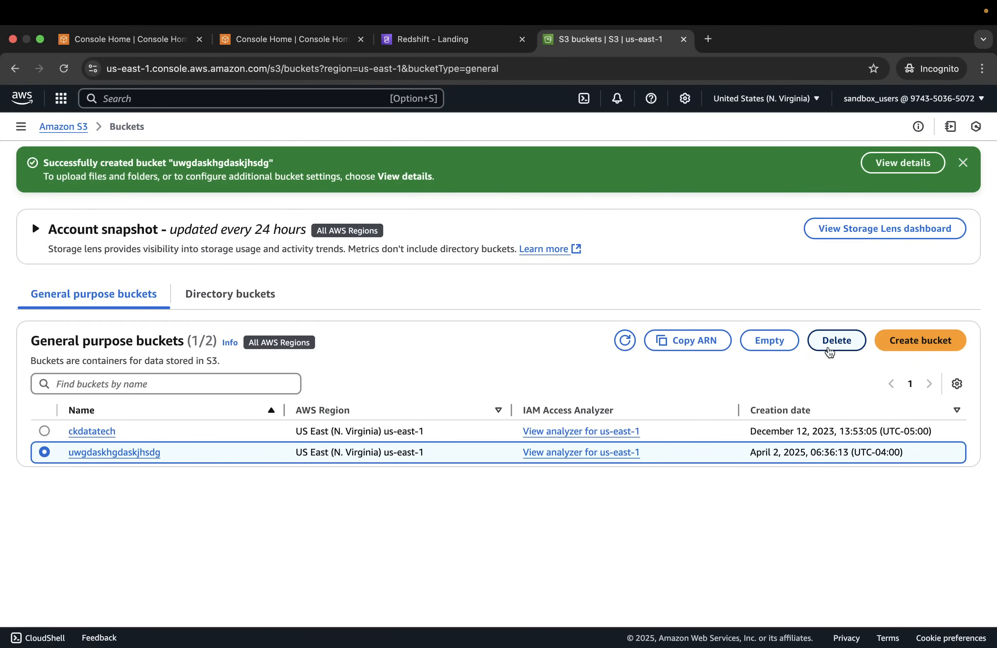
pyautogui.click(835, 340)
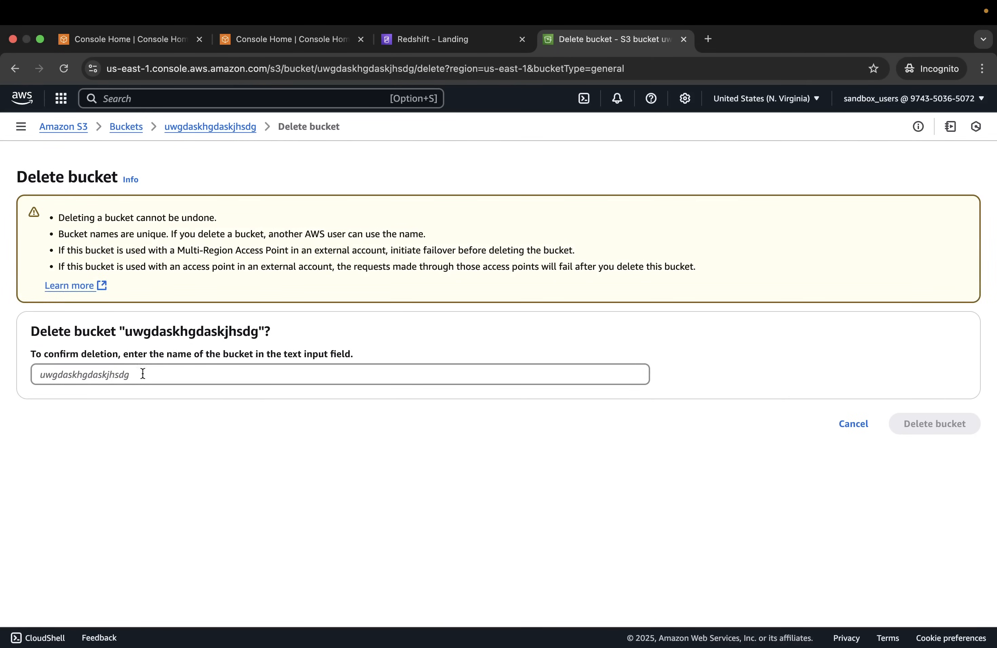
pyautogui.moveTo(258, 332); pyautogui.dragTo(127, 334)
pyautogui.press('super+c')
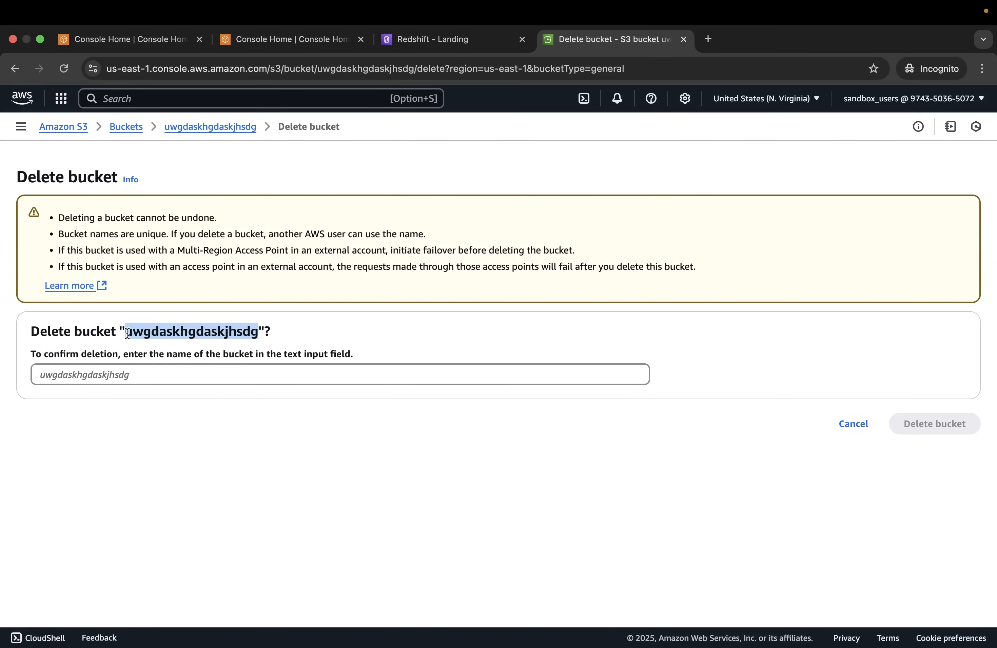
pyautogui.click(140, 374)
pyautogui.press('super+v')
pyautogui.click(934, 426)
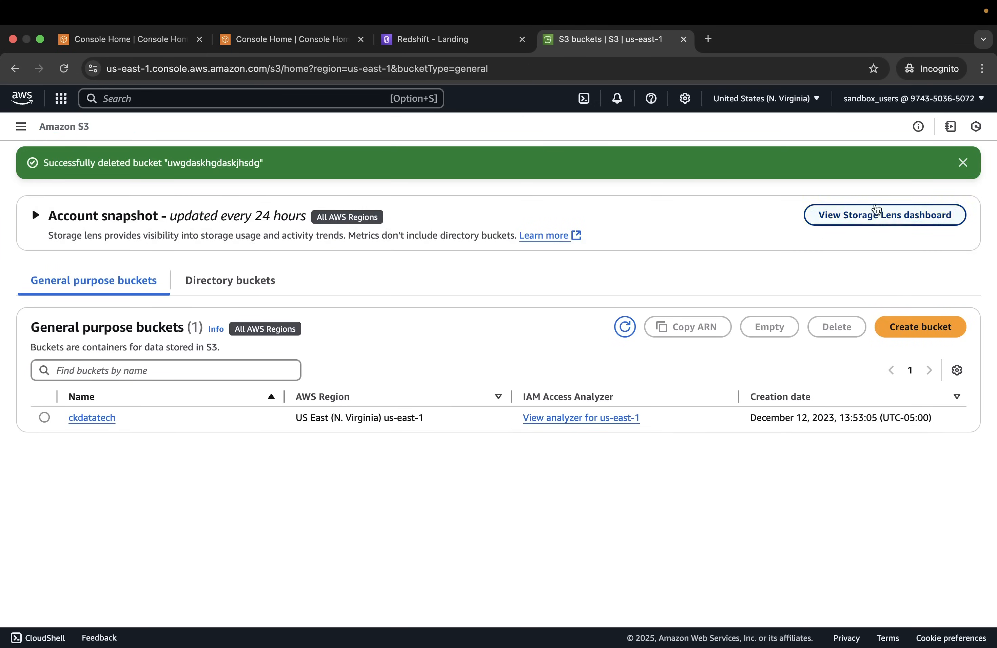
pyautogui.click(963, 164)
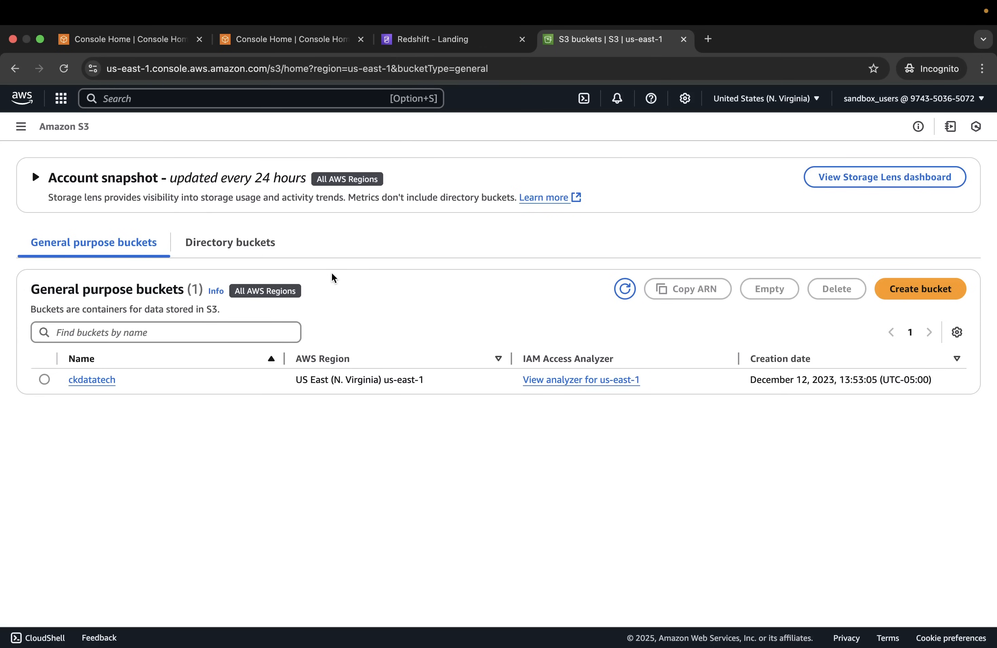
# Return to the Console Home page with the s3 search, close the search results and exit full screen.
pyautogui.click(435, 47)
pyautogui.click(301, 46)
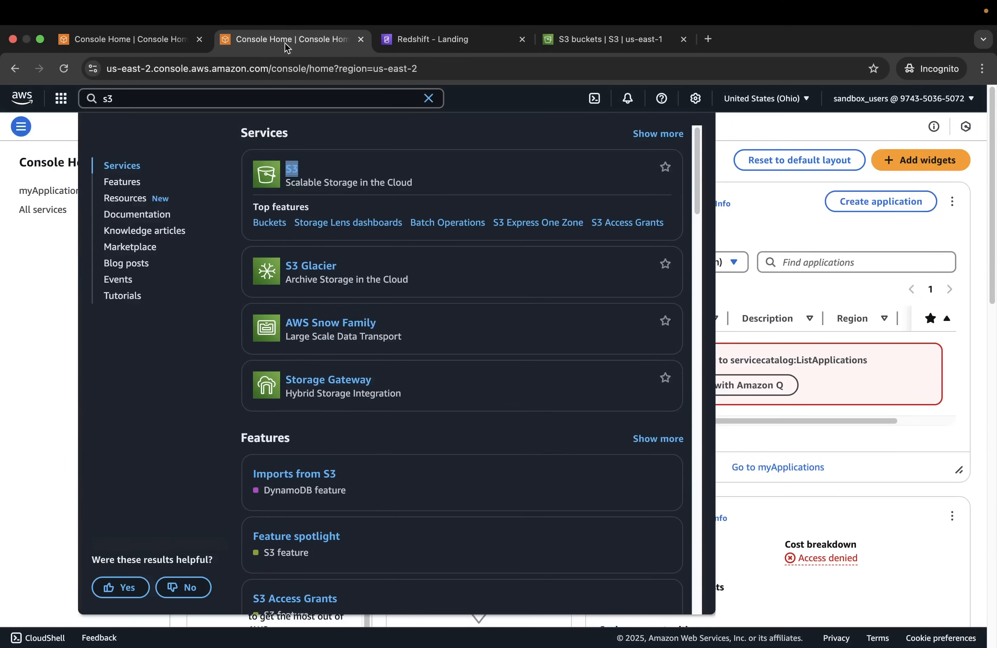
pyautogui.click(45, 273)
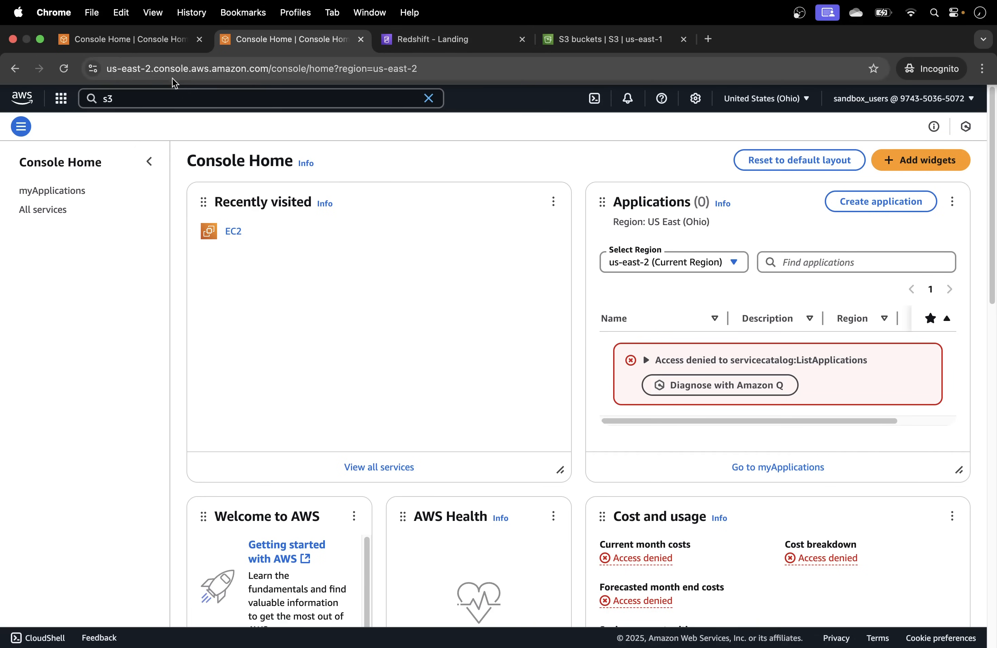
pyautogui.moveTo(40, 40)
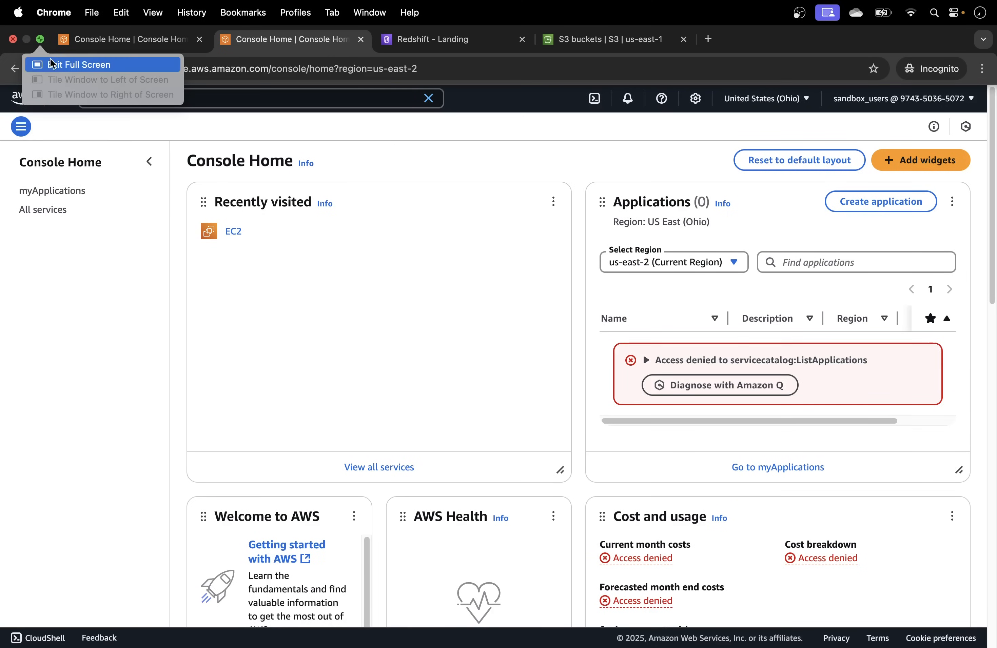
pyautogui.click(40, 40)
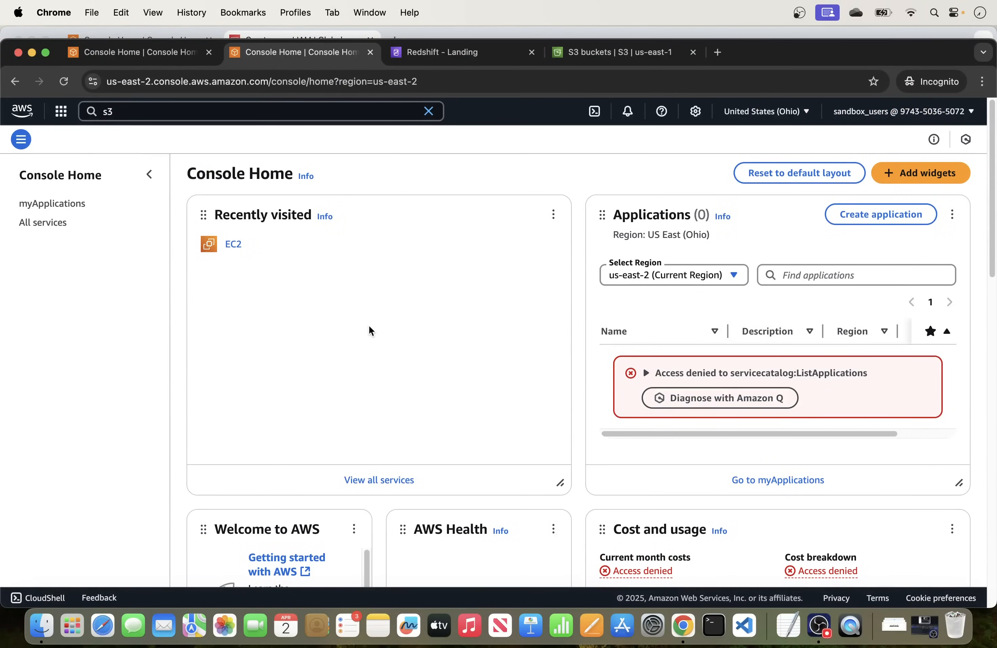
# Switch to the Create user IAM window and open the permissions of sandbox_users from the users list.
pyautogui.rightClick(683, 625)
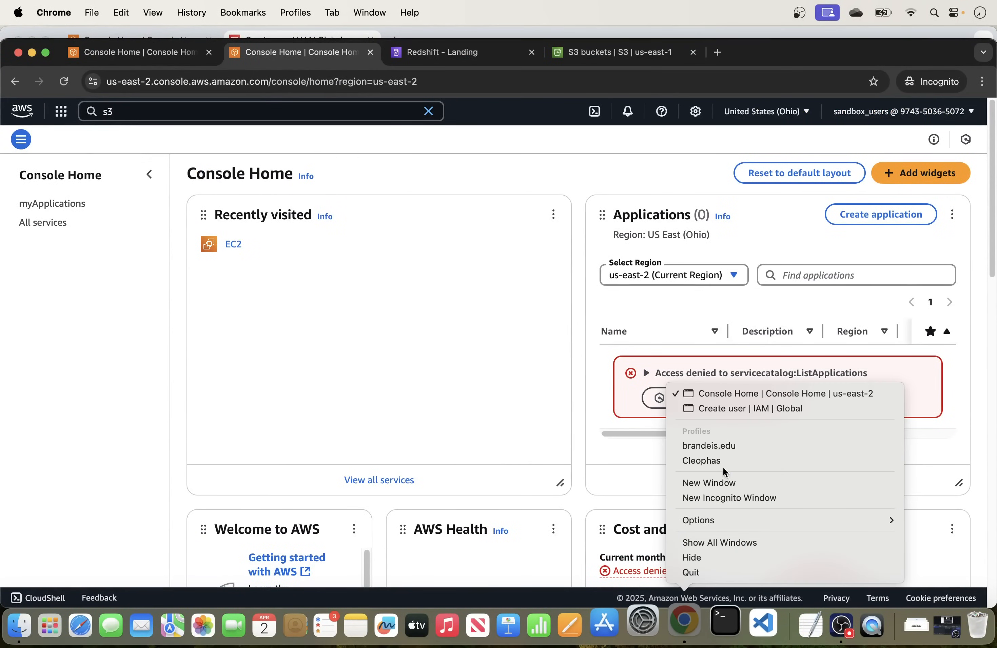
pyautogui.click(743, 409)
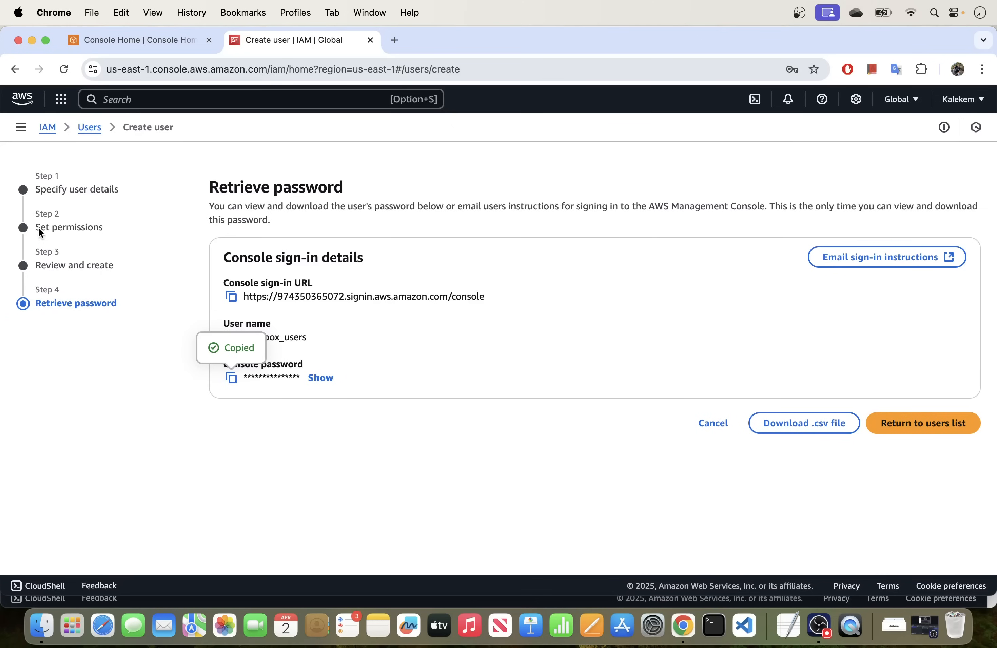
pyautogui.click(91, 127)
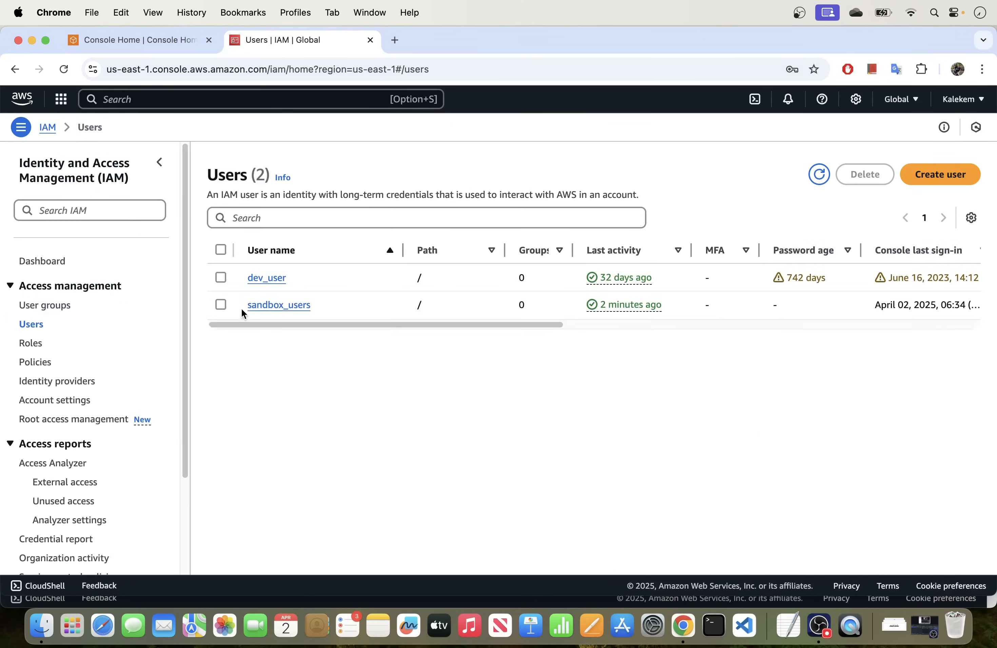
pyautogui.click(282, 305)
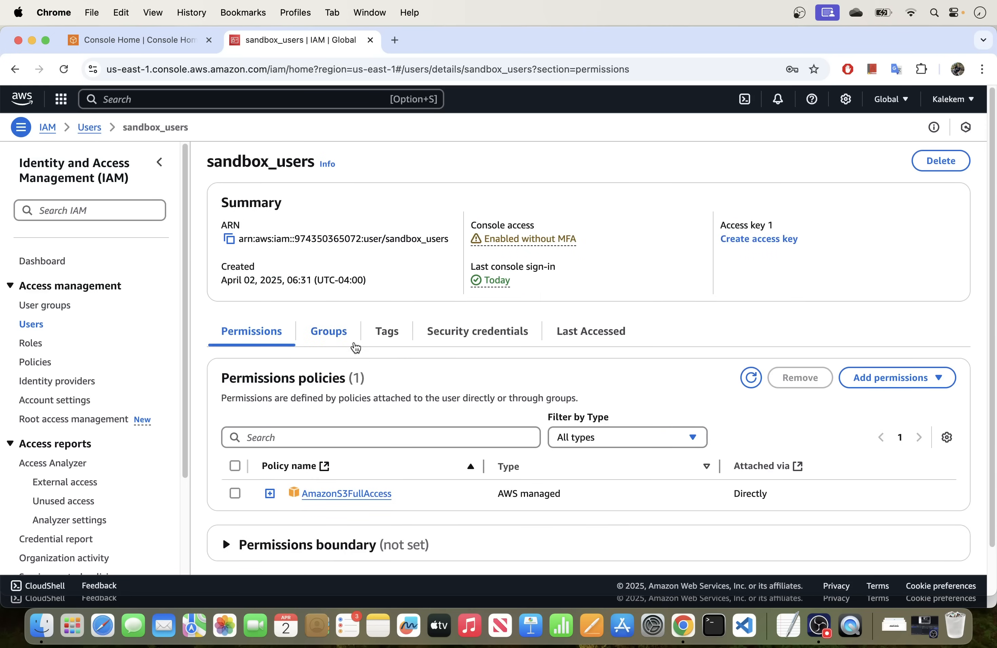
pyautogui.scroll(-5, 356, 345)
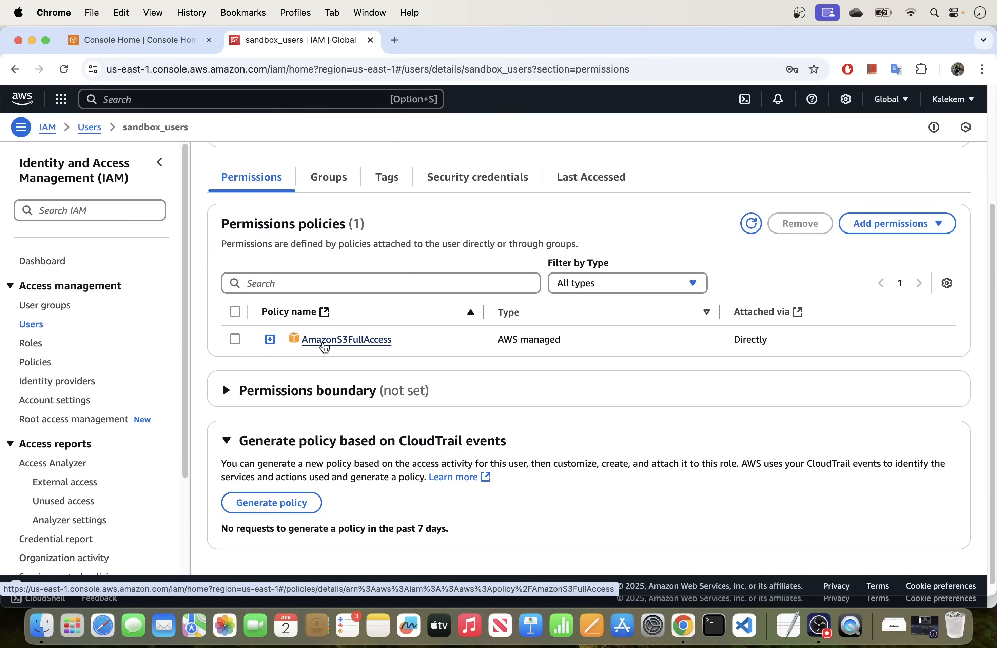
# Start adding permissions to sandbox_users by attaching policies directly, and filter the policies by ec2.
pyautogui.click(901, 223)
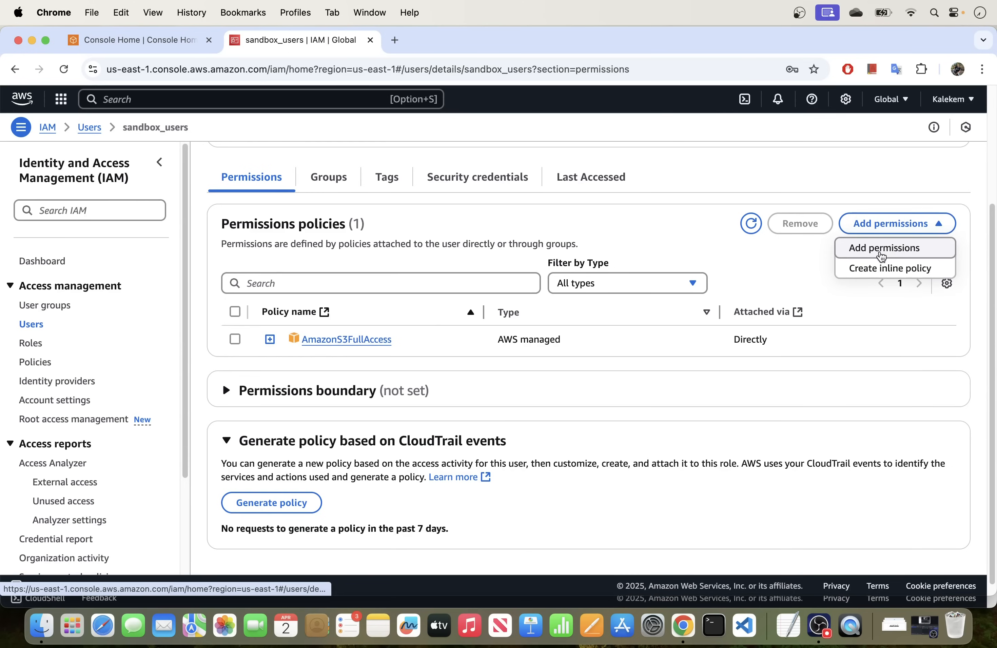
pyautogui.click(881, 256)
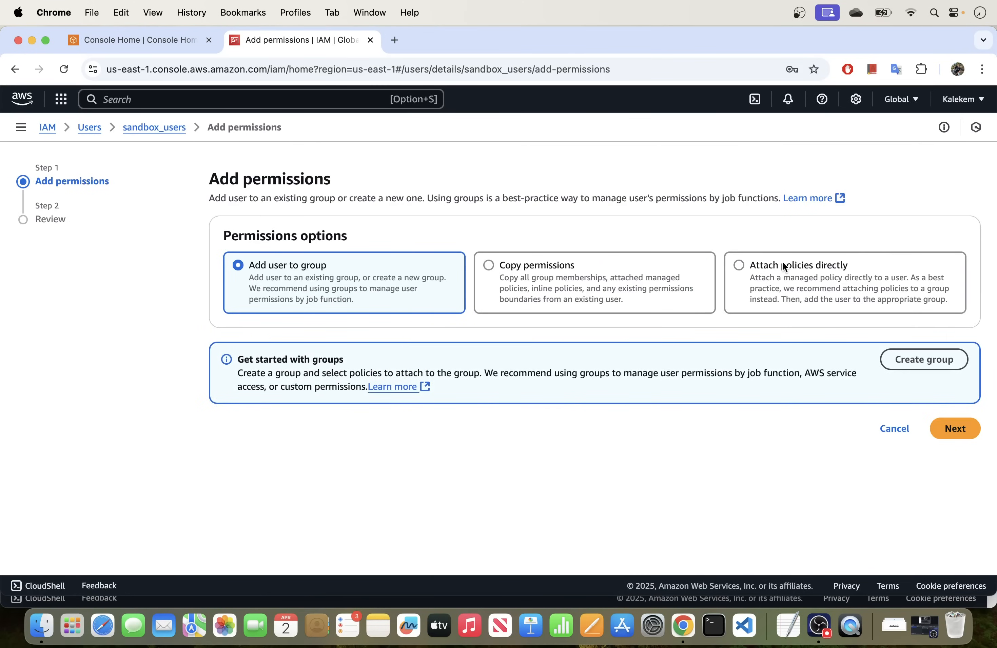
pyautogui.click(783, 267)
pyautogui.click(426, 404)
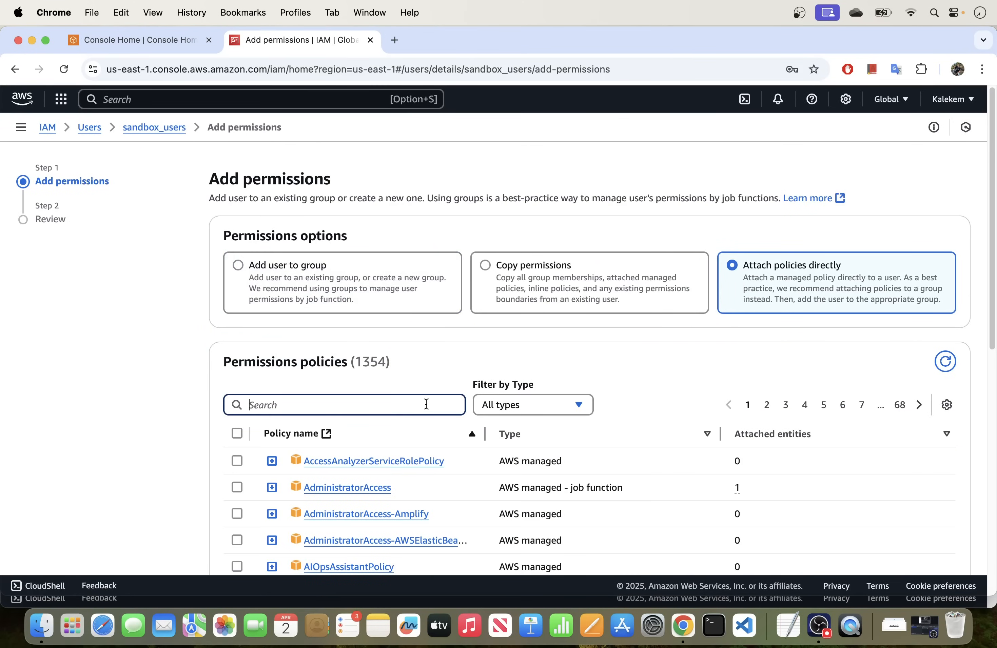
pyautogui.write('ec2')
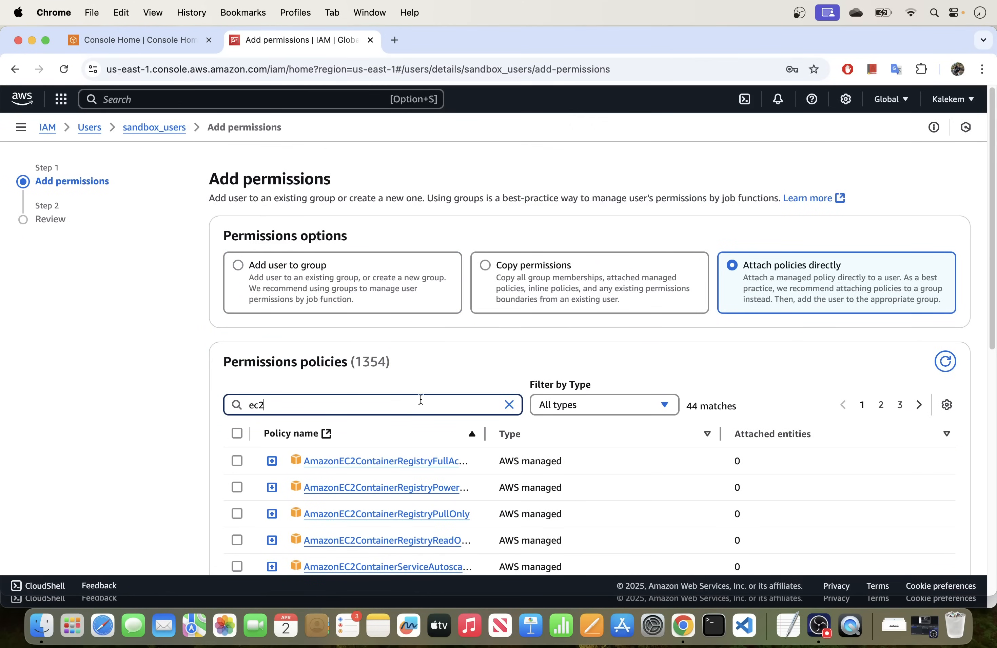
# Select the AmazonEC2FullAccess policy and add it to sandbox_users.
pyautogui.scroll(-5, 362, 320)
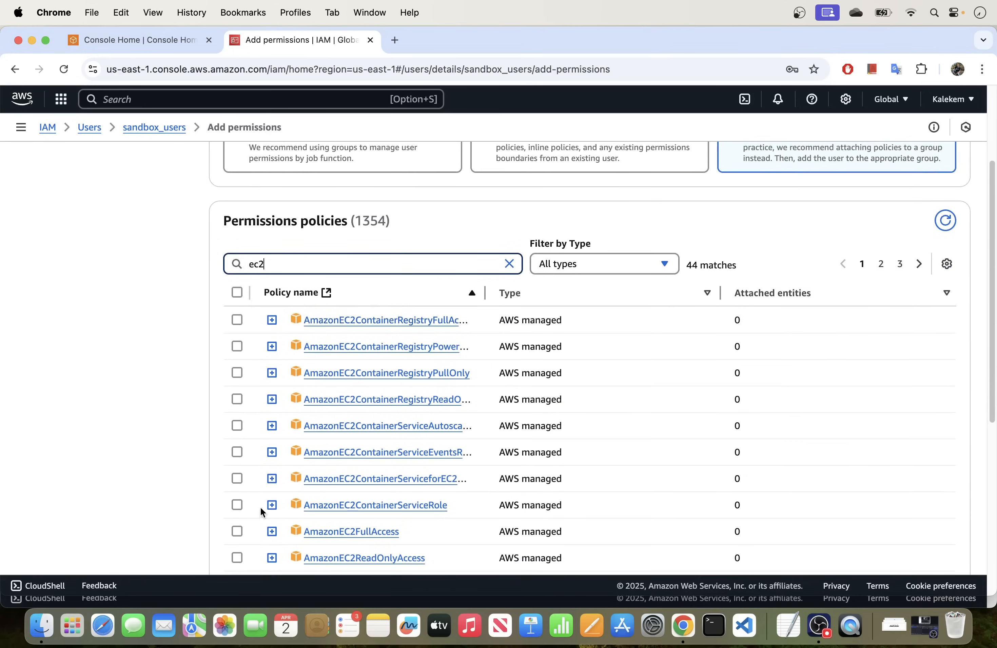
pyautogui.scroll(-3, 251, 411)
pyautogui.click(237, 446)
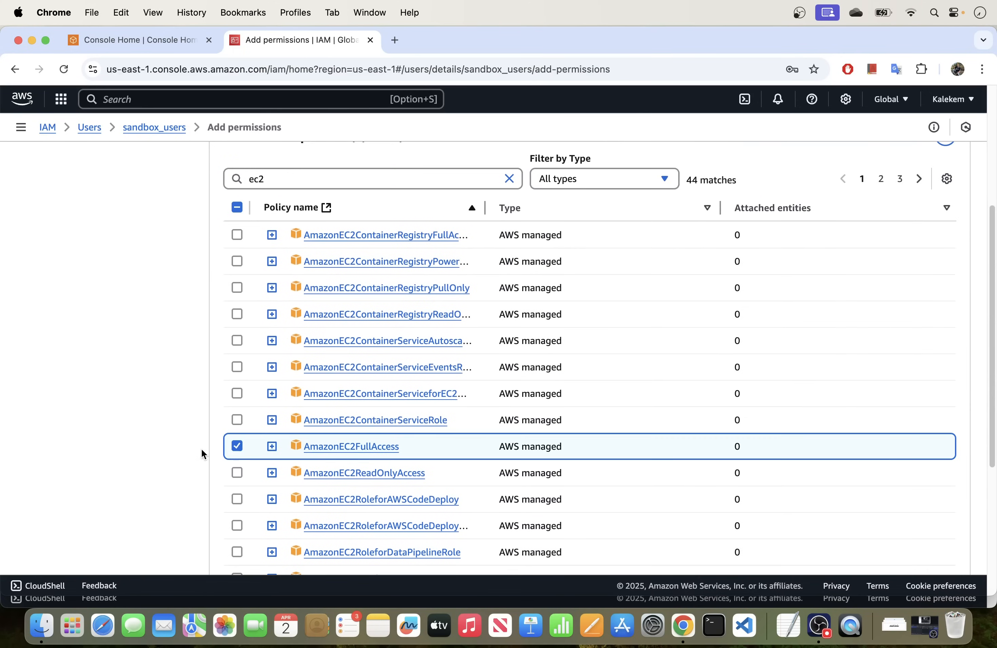
pyautogui.scroll(-8, 250, 383)
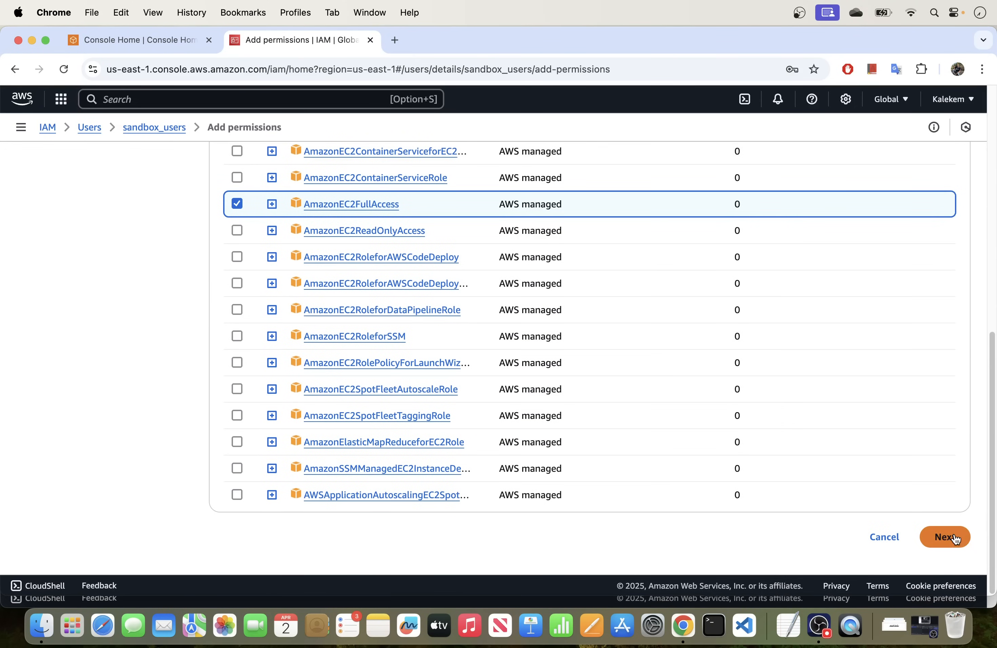
pyautogui.scroll(1, 339, 264)
pyautogui.scroll(2, 339, 264)
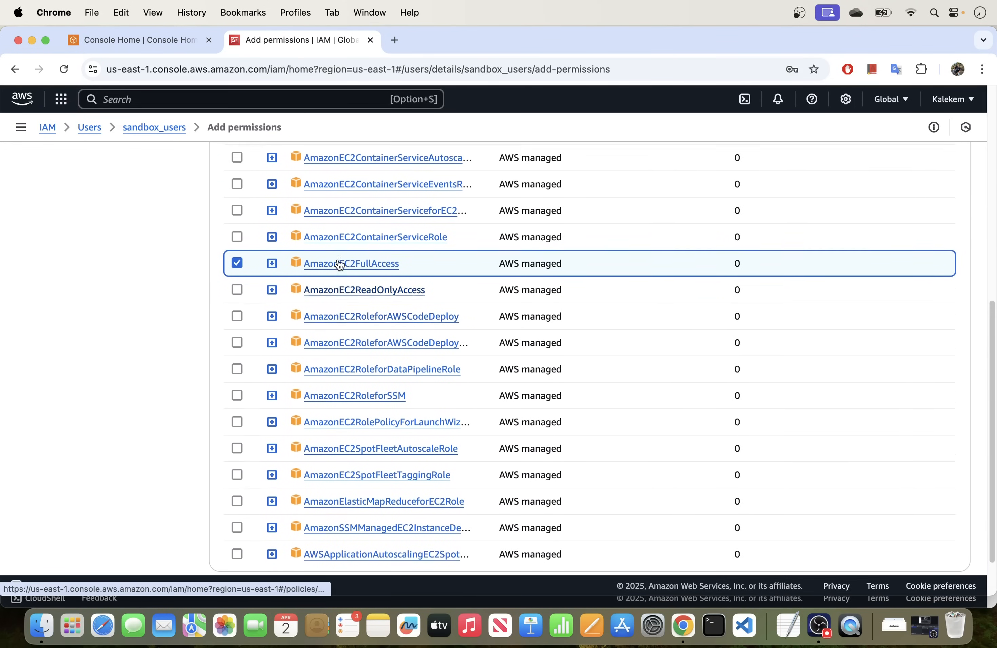
pyautogui.scroll(-2, 901, 517)
pyautogui.click(944, 536)
pyautogui.click(931, 430)
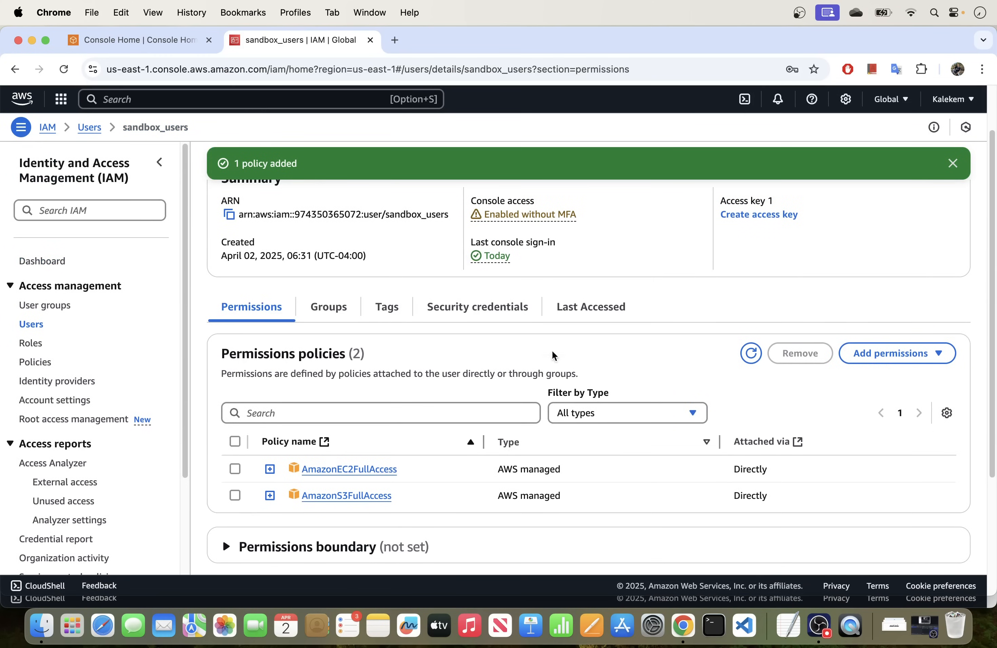
# Switch back to the Incognito window signed in as sandbox_users, reload Console Home and open EC2 in a new tab.
pyautogui.rightClick(689, 626)
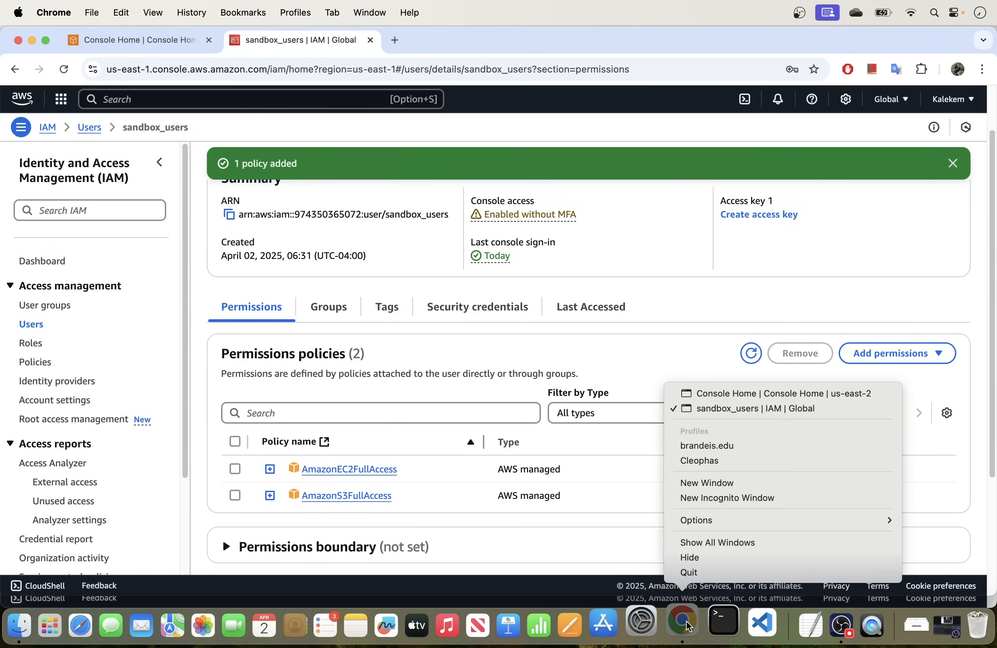
pyautogui.click(740, 398)
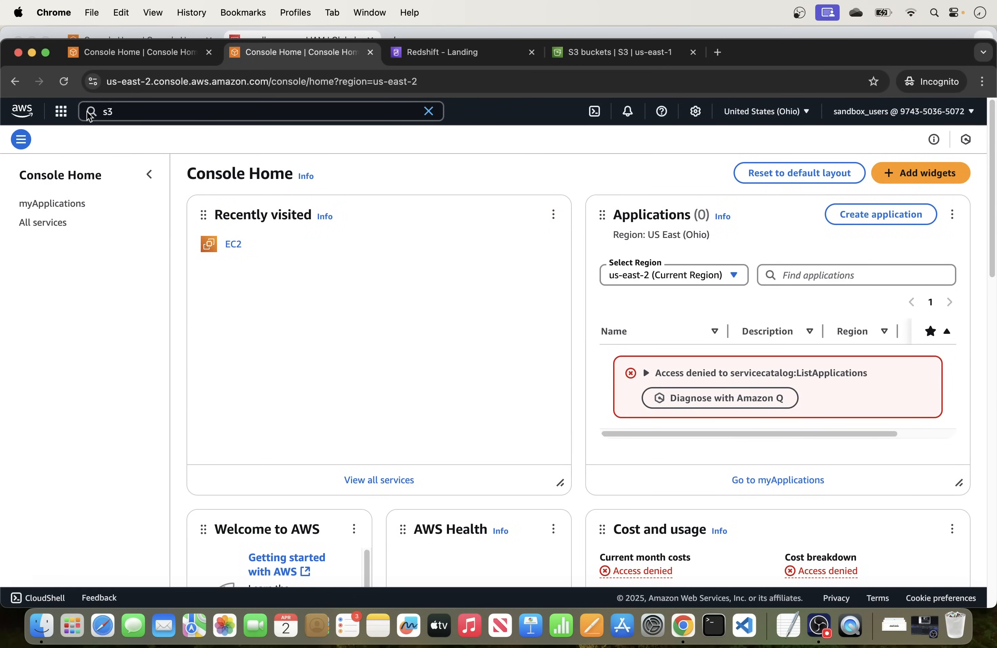
pyautogui.click(64, 81)
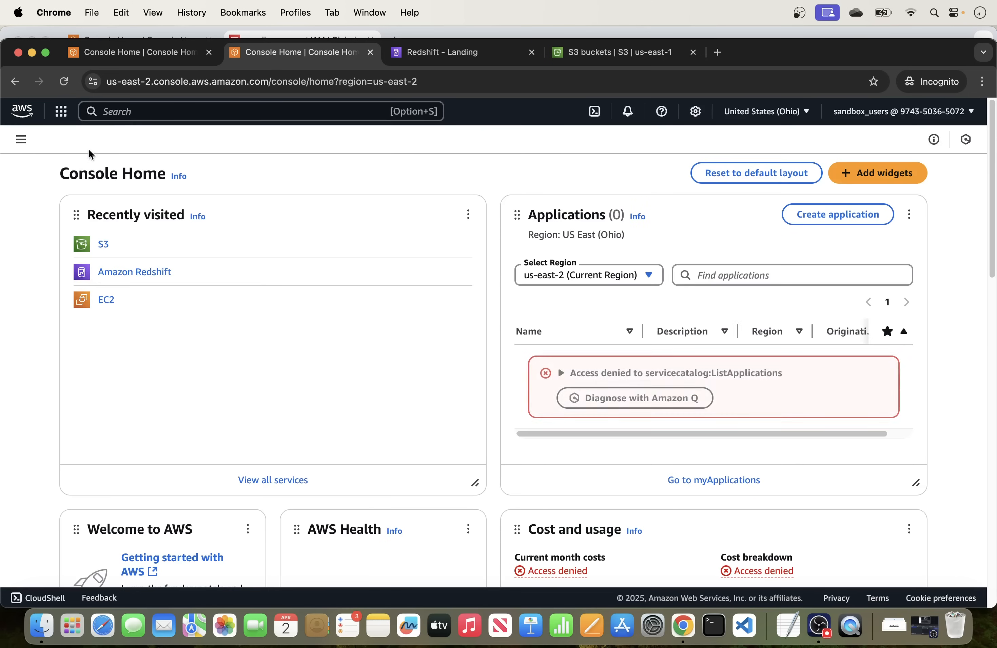
pyautogui.rightClick(105, 300)
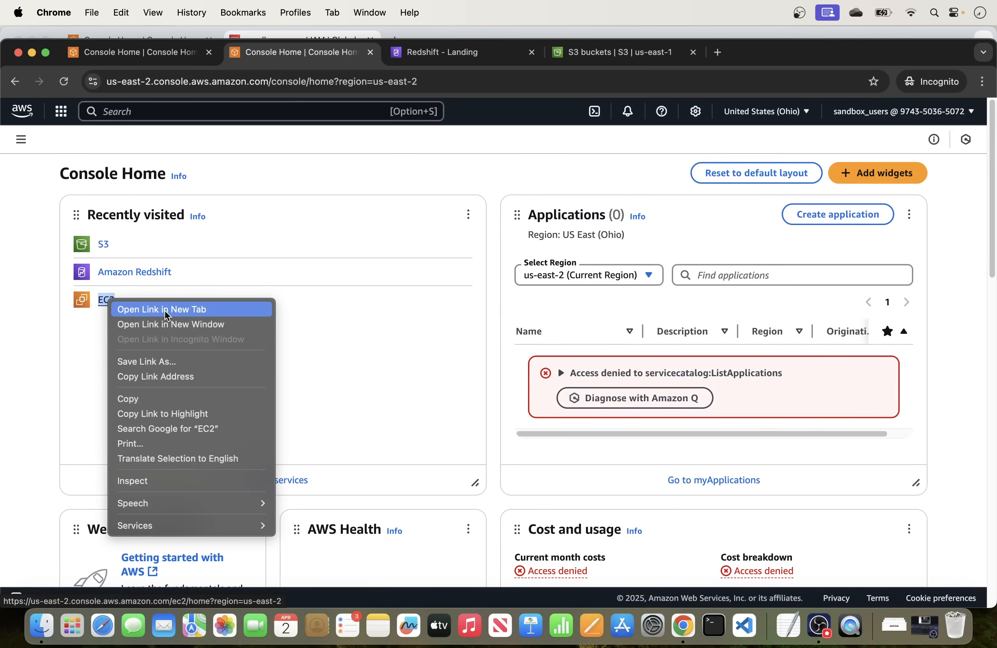
pyautogui.click(167, 310)
pyautogui.click(766, 47)
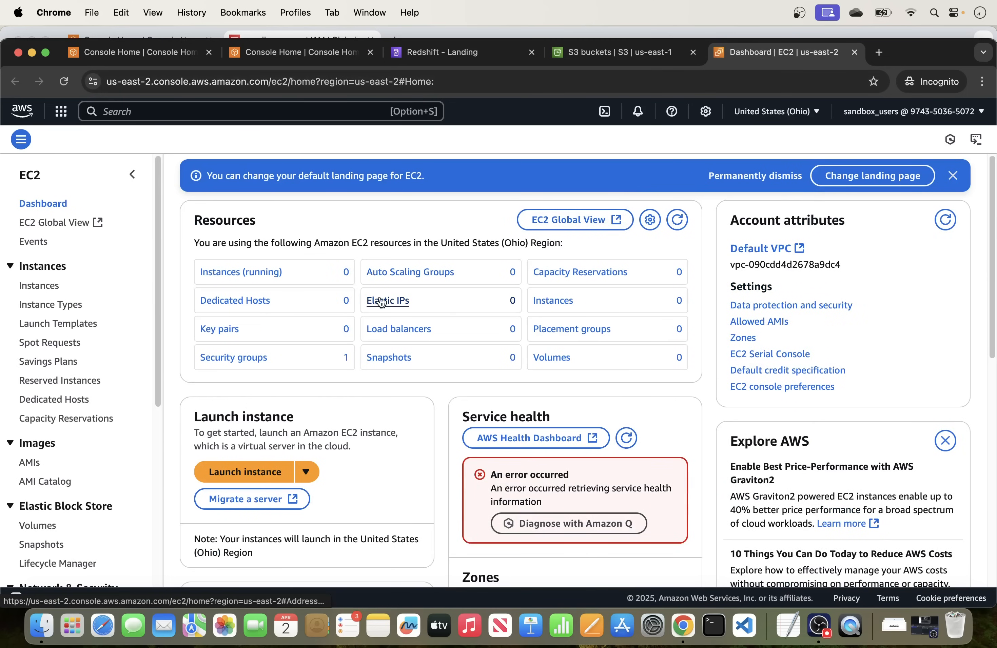
# Check the running instances, the EC2 overview page and the full instances list.
pyautogui.click(246, 273)
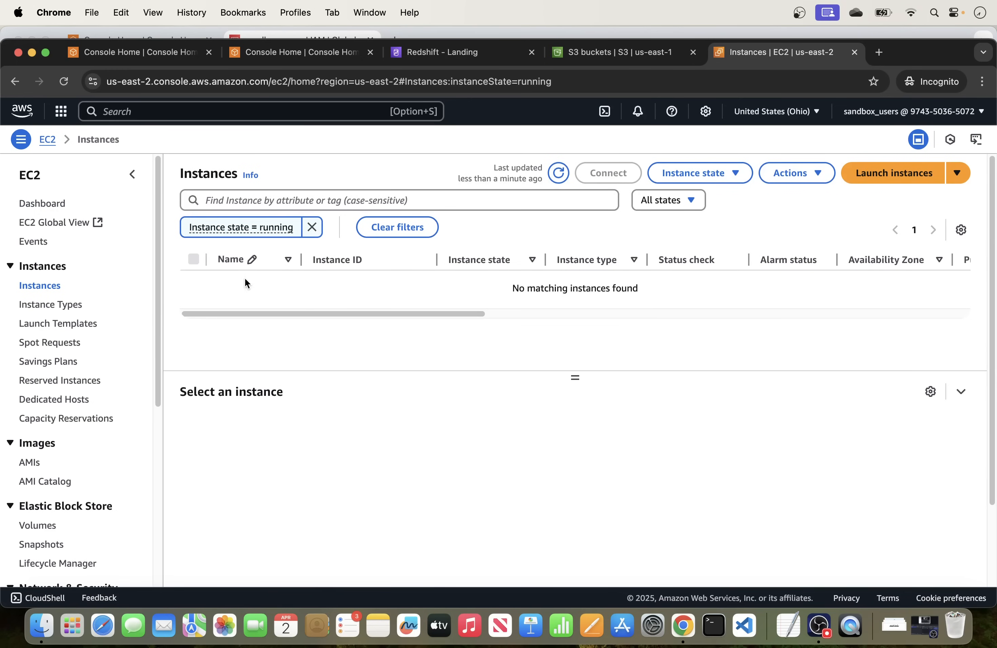
pyautogui.click(33, 182)
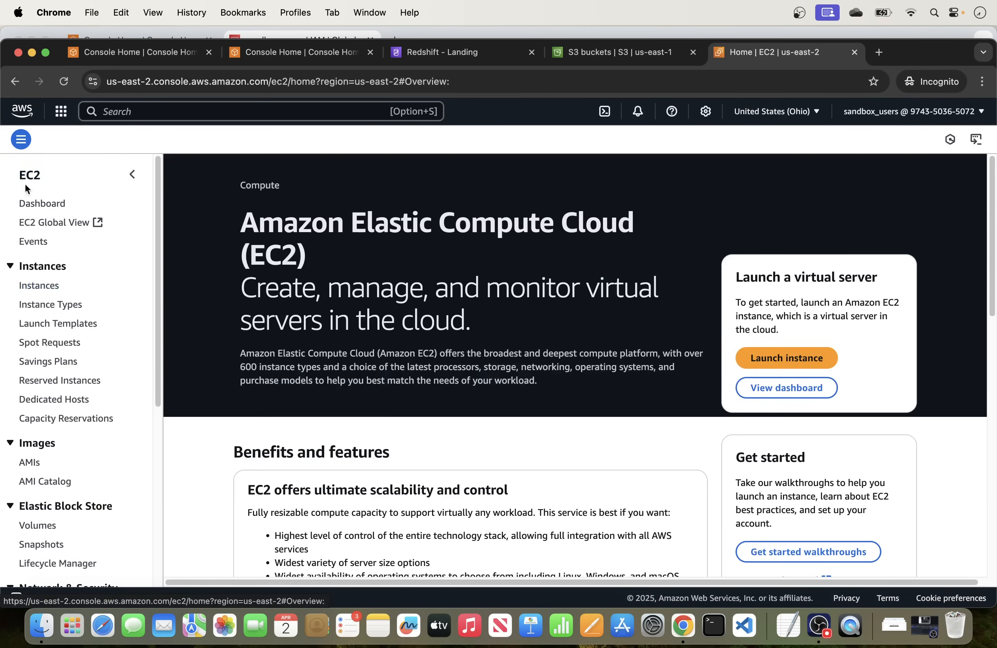
pyautogui.click(35, 286)
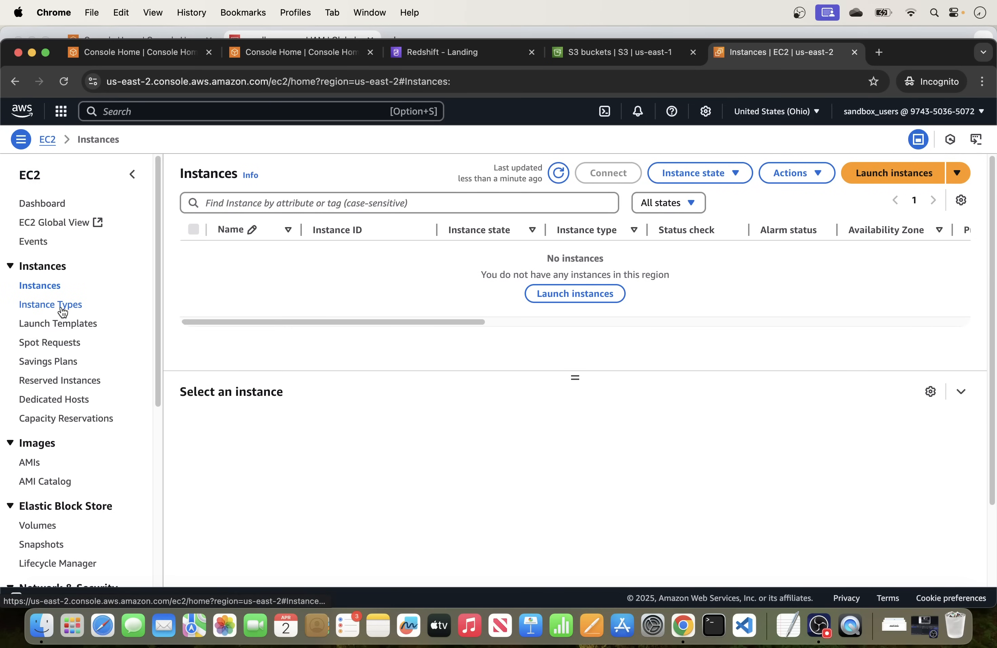
# Return to the EC2 dashboard and review its resources and service health.
pyautogui.click(43, 204)
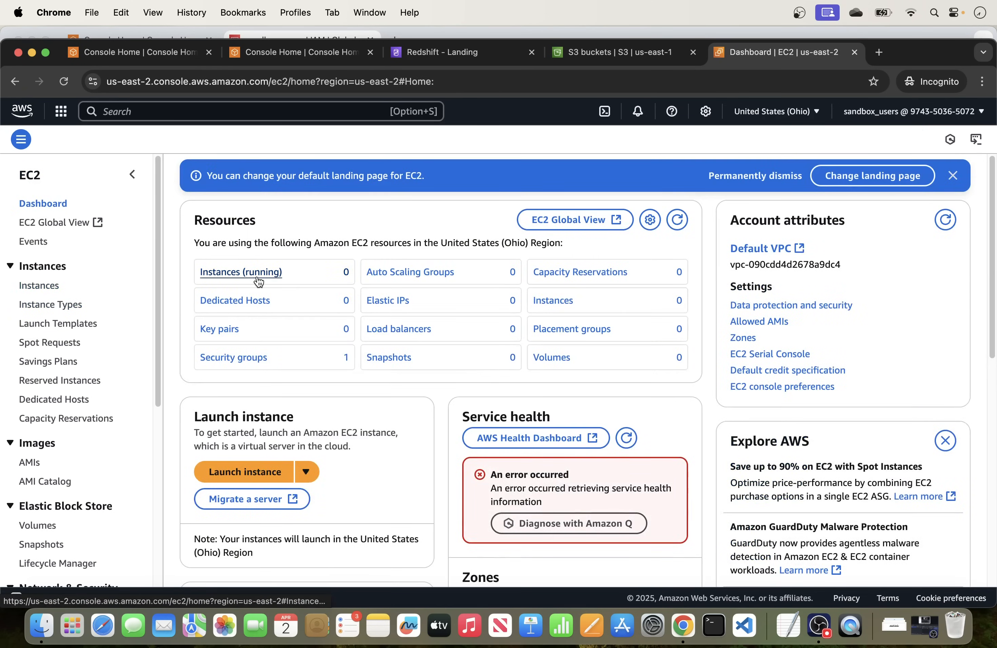
pyautogui.scroll(-2, 421, 392)
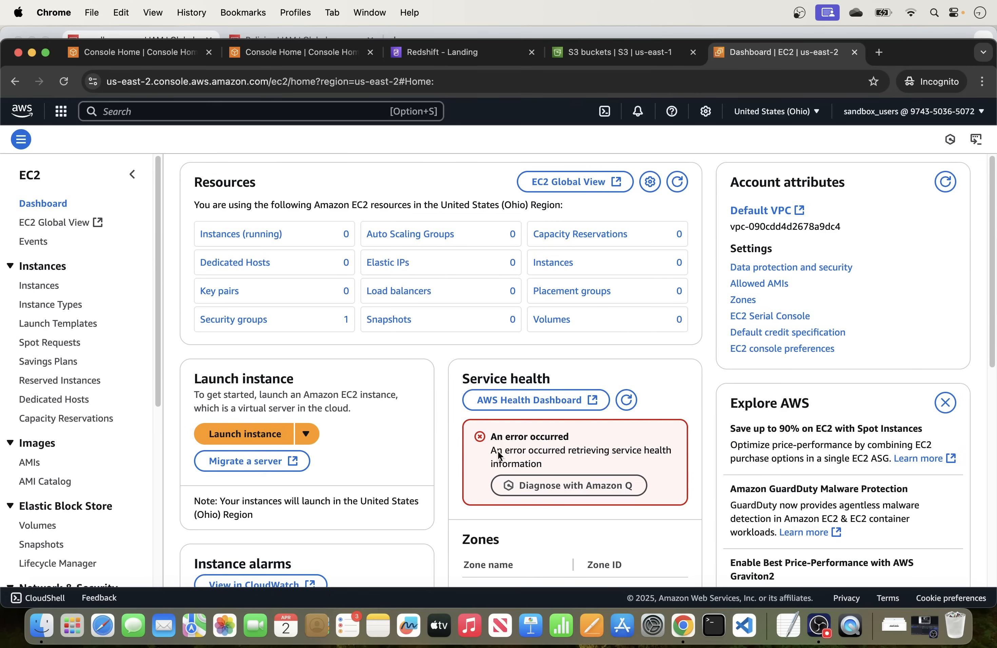
# Switch to the IAM console window, reopen sandbox_users from the users list and review its attached permissions policies.
pyautogui.rightClick(682, 625)
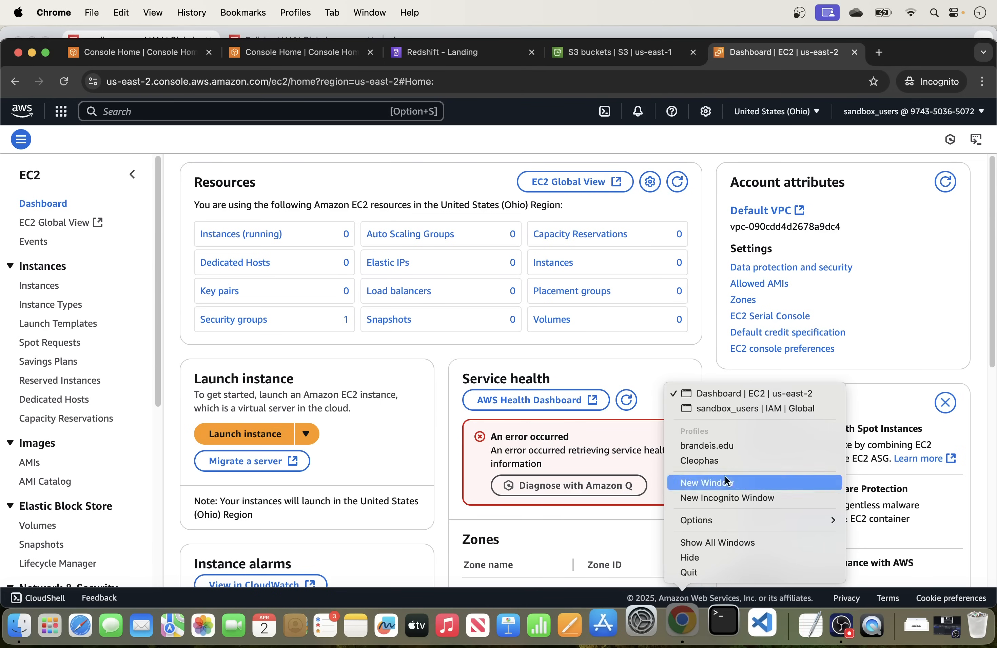
pyautogui.click(715, 407)
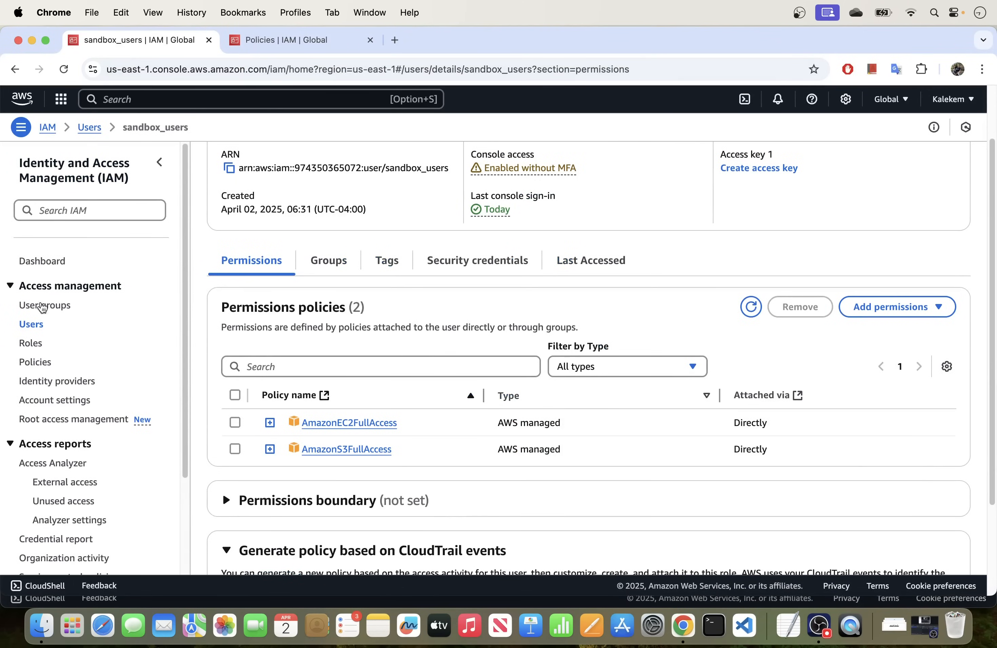
pyautogui.click(31, 324)
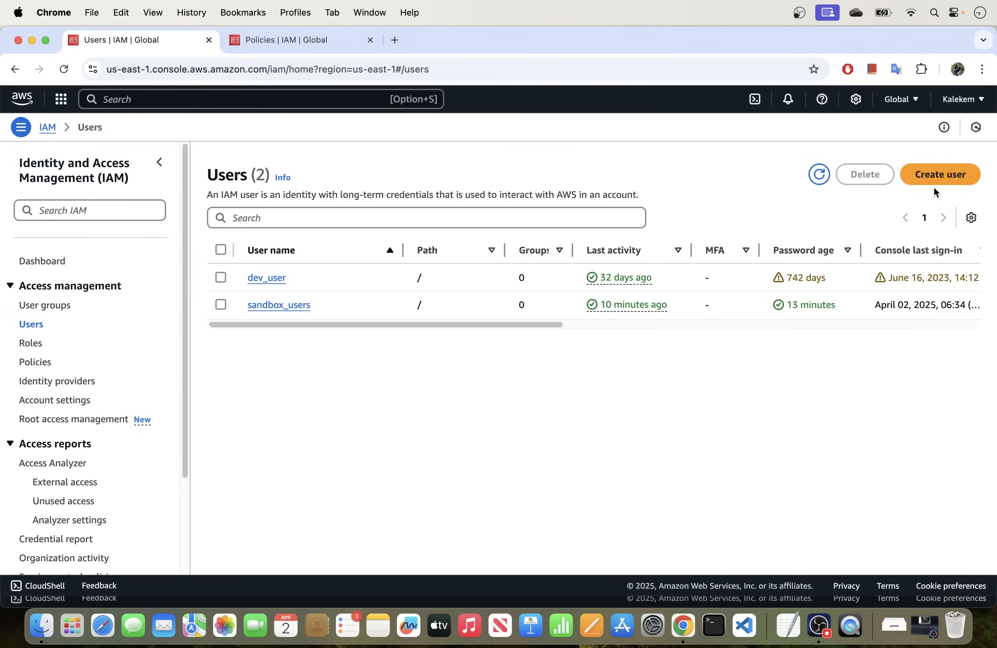
pyautogui.click(290, 312)
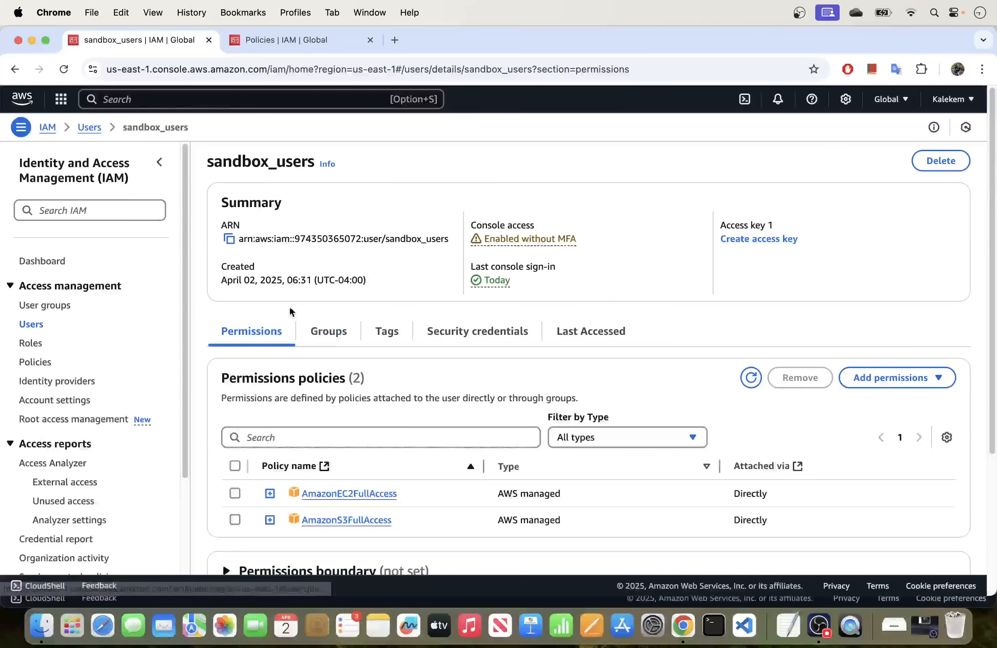
pyautogui.scroll(-3, 402, 362)
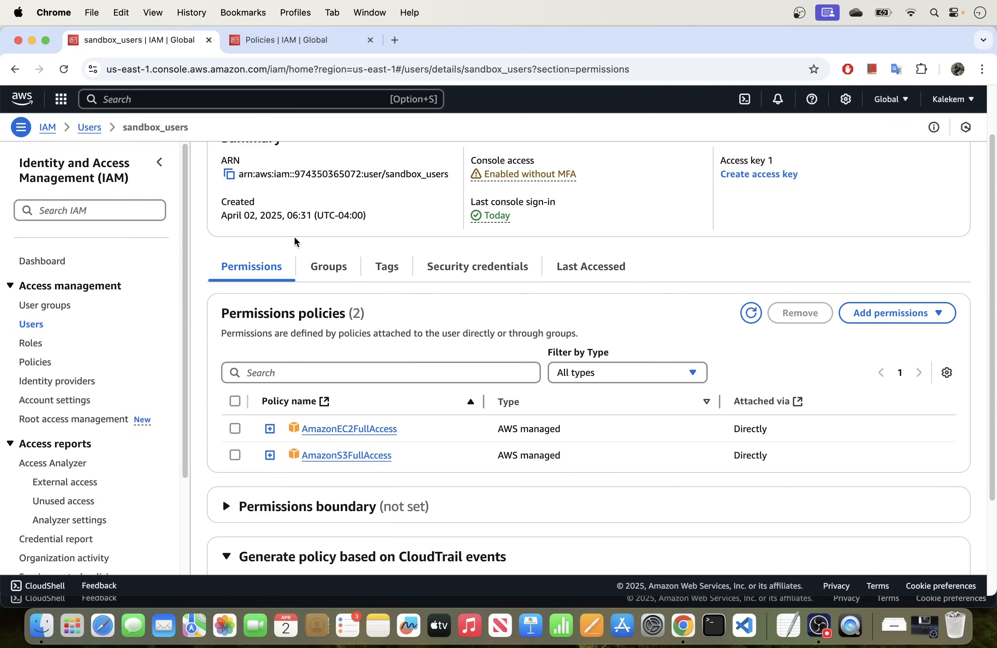
# Switch back to the Incognito window and check sandbox_users' access to the S3 buckets and the EC2 dashboard.
pyautogui.rightClick(670, 631)
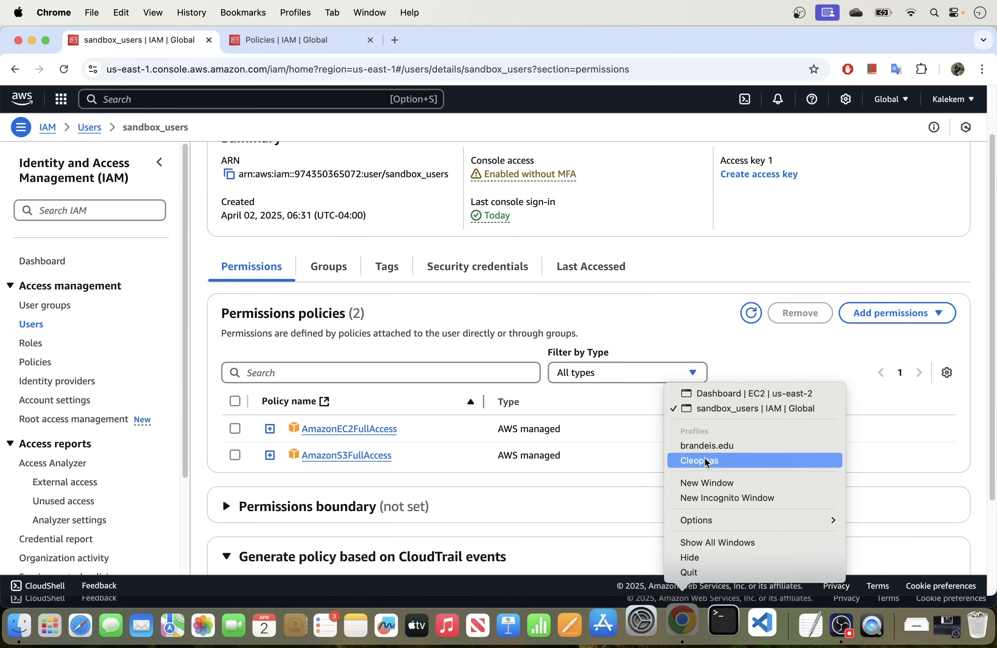
pyautogui.click(701, 397)
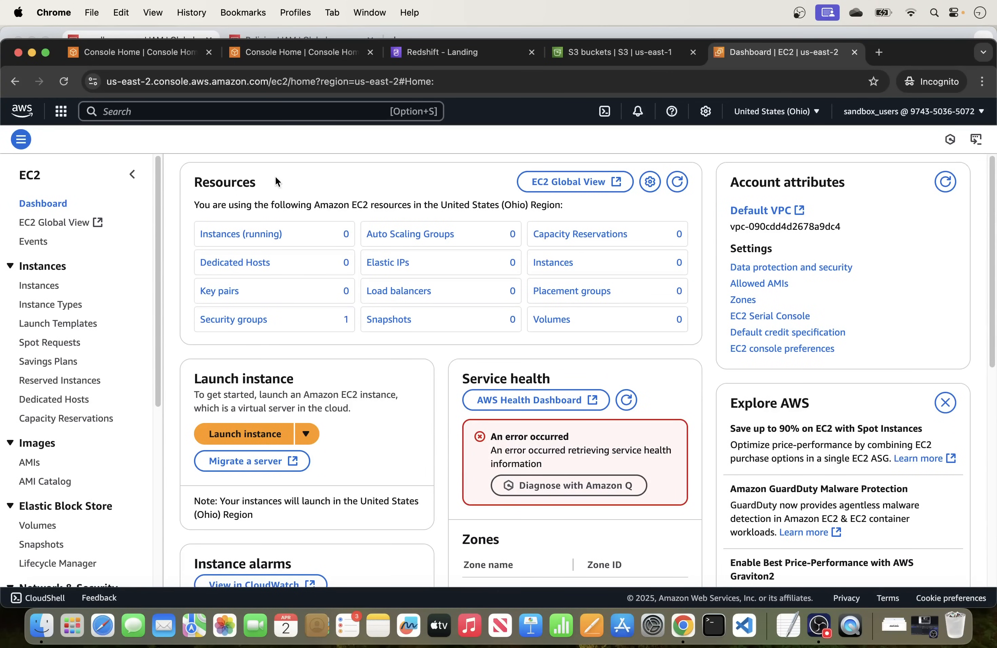
pyautogui.click(586, 53)
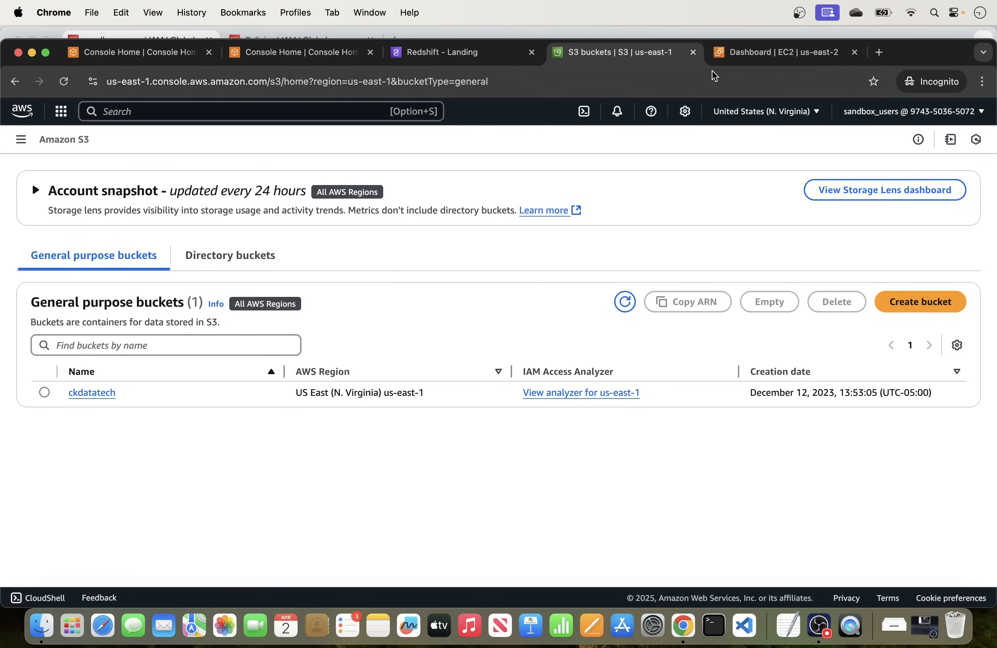
pyautogui.click(732, 52)
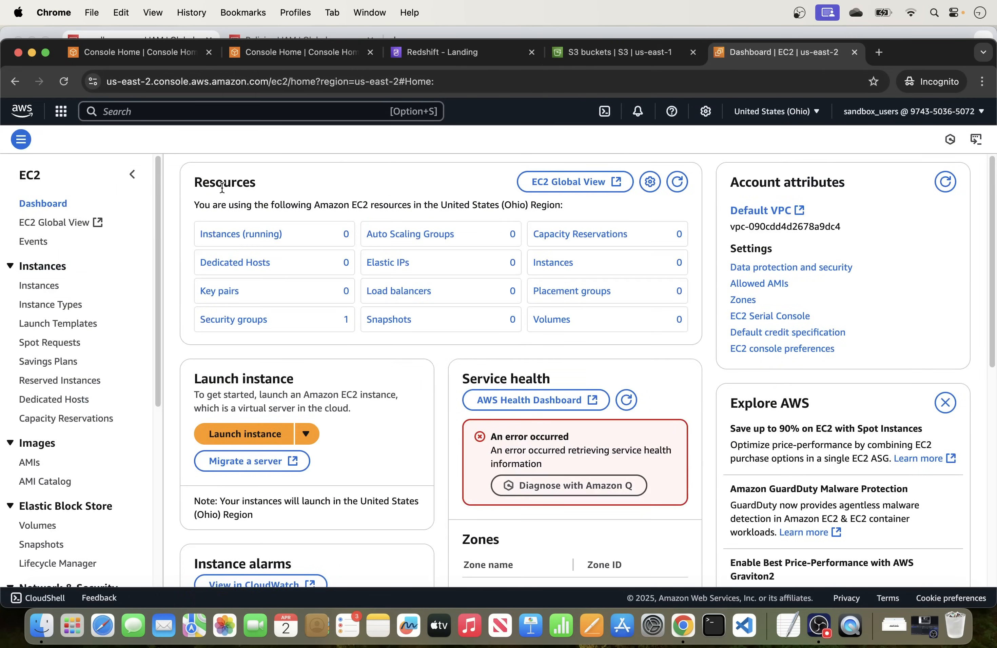
# Open Amazon Redshift as sandbox_users to test access to it, and return to the IAM window showing the user's permissions.
pyautogui.click(61, 113)
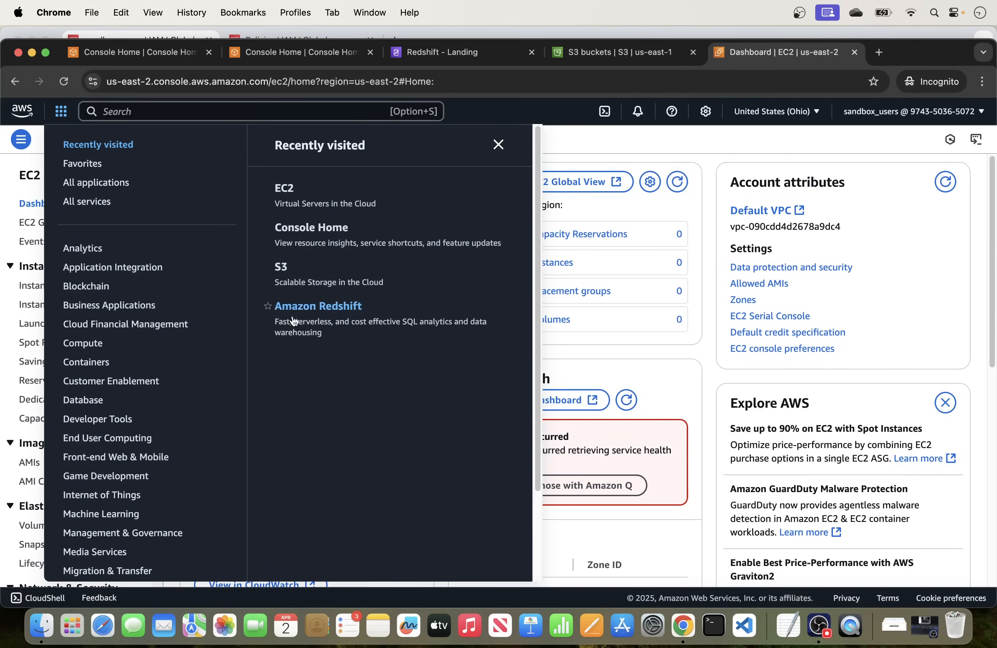
pyautogui.click(308, 314)
pyautogui.click(308, 315)
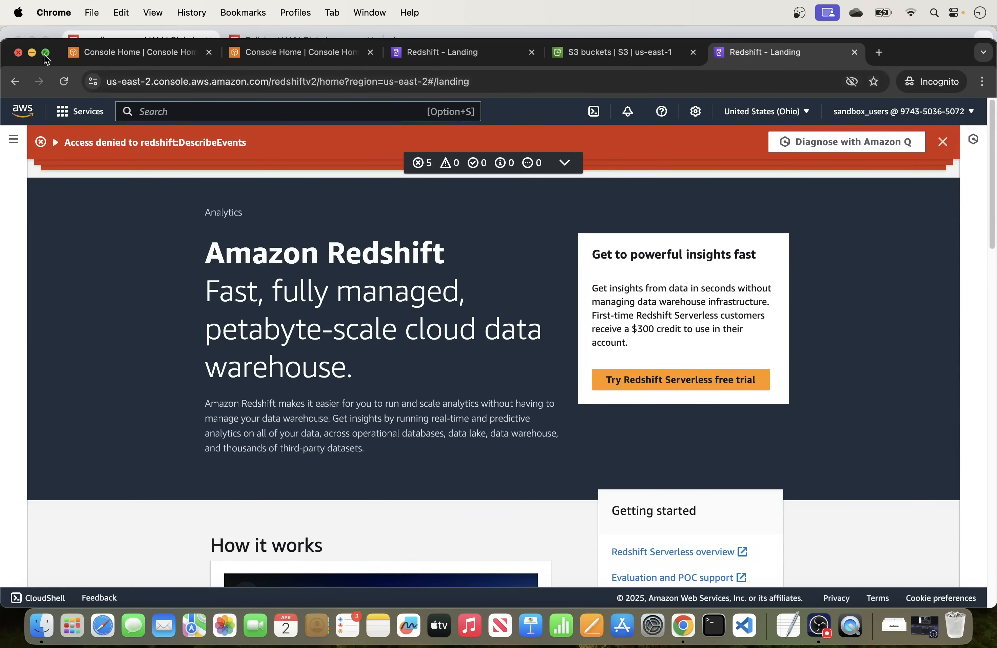
pyautogui.rightClick(681, 616)
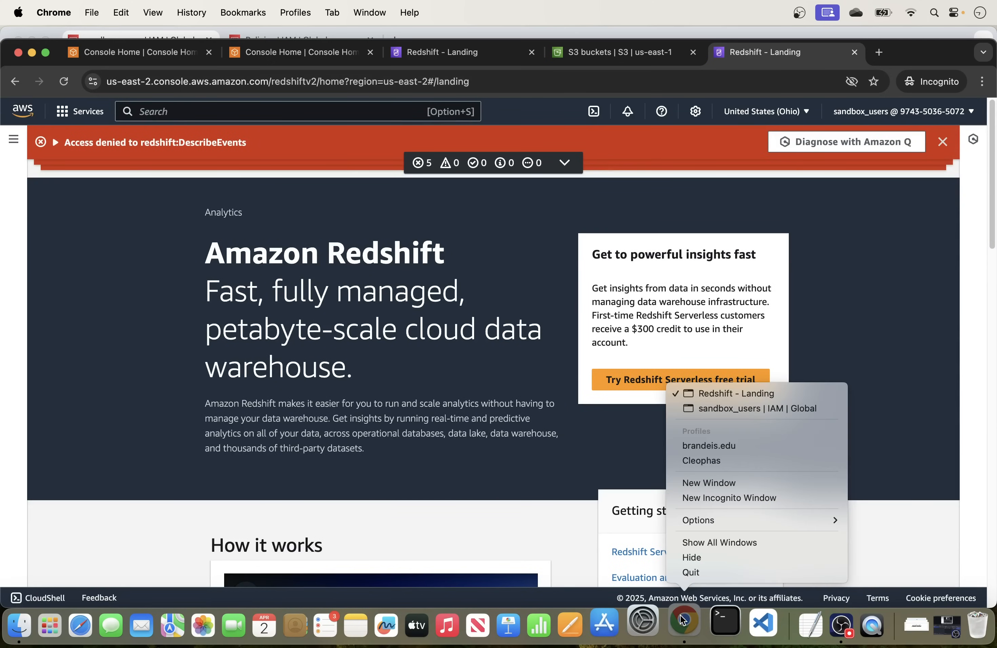
pyautogui.click(721, 409)
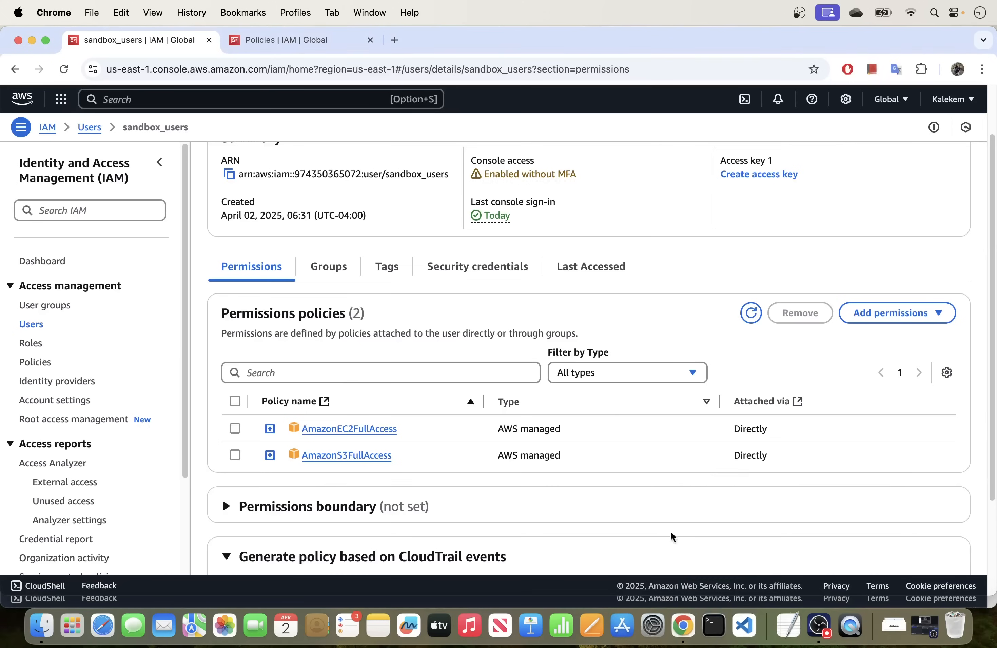